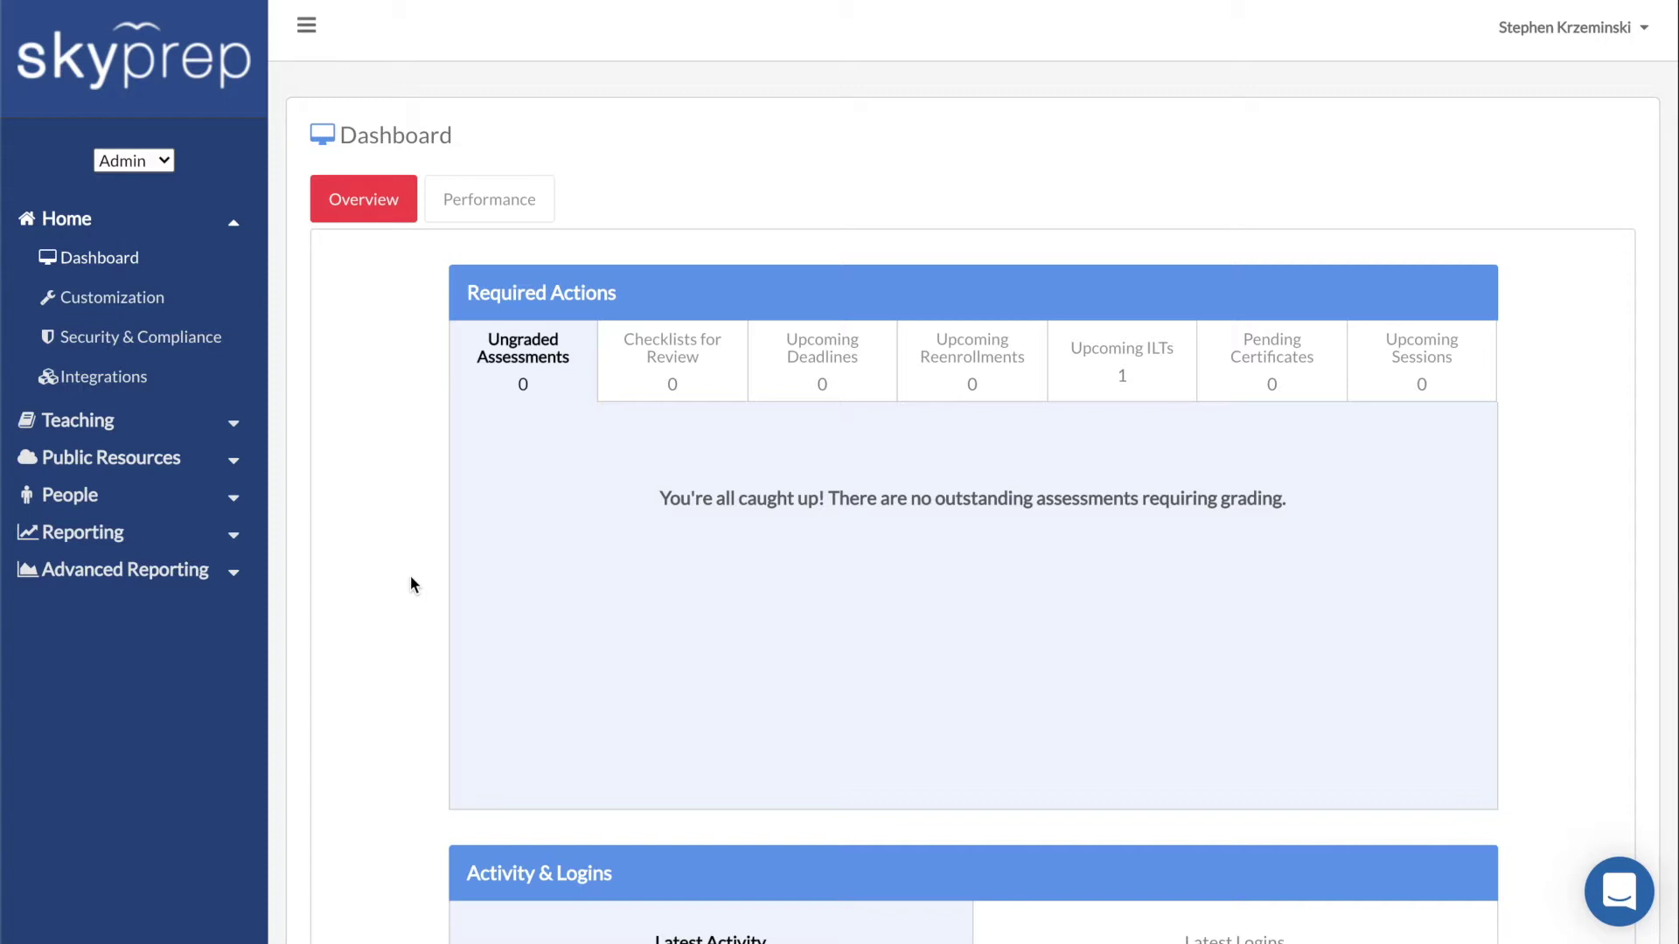
- Expand the Teaching section in the admin sidebar
click(96, 423)
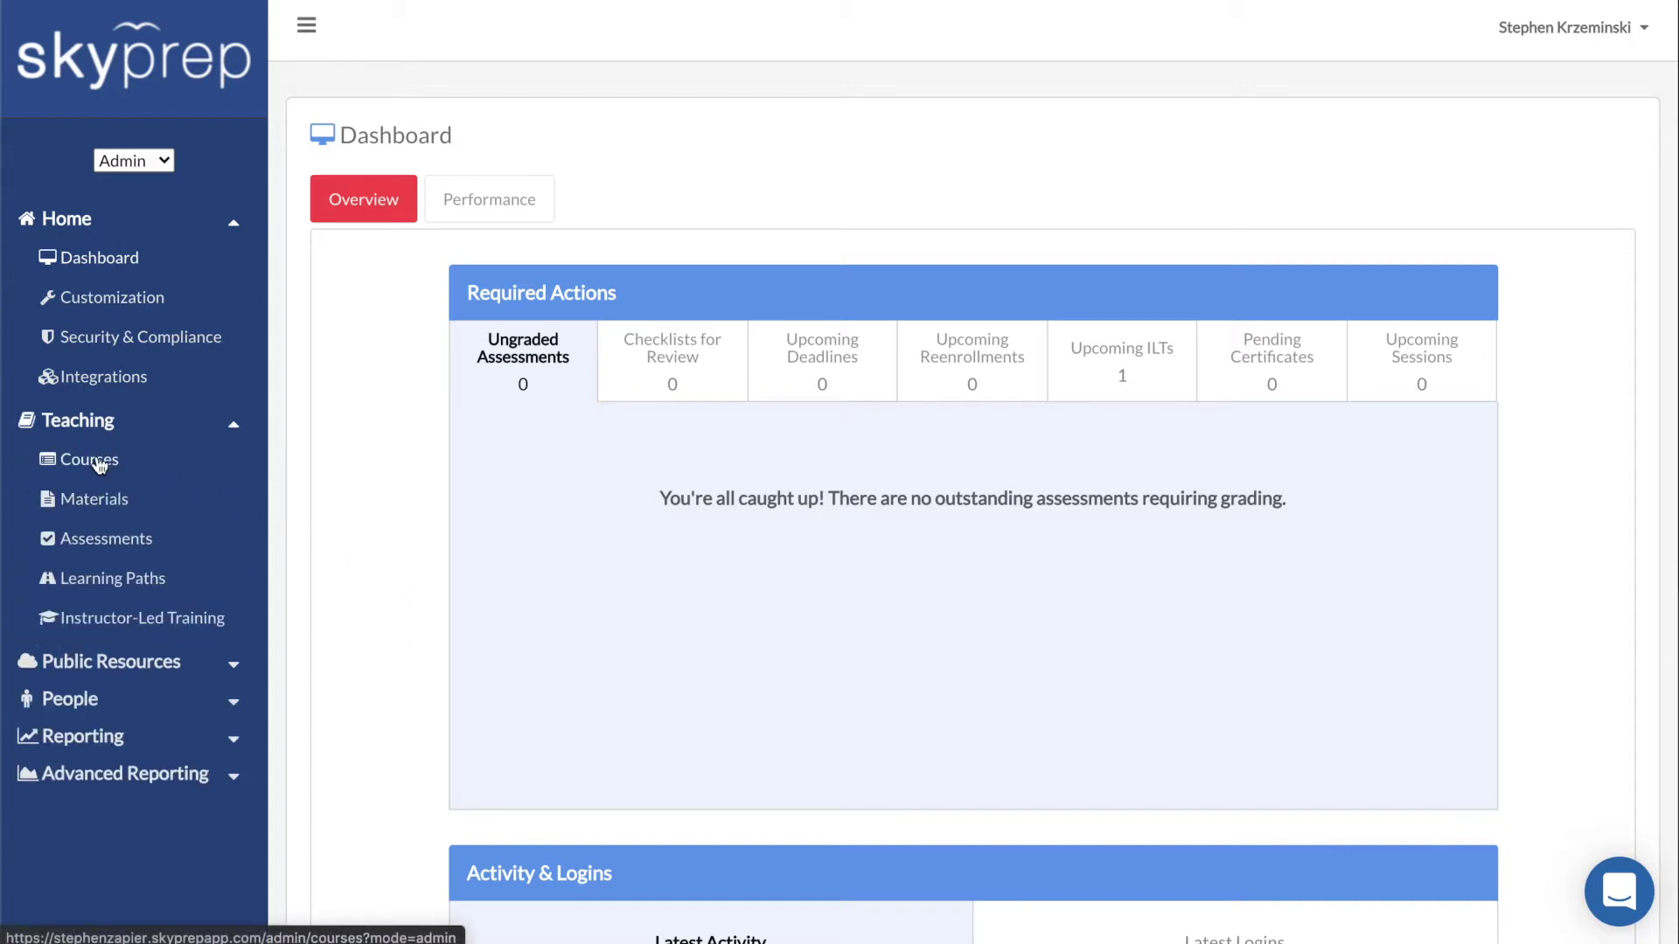
- Create the course 'SkyPrep Orientation' and go to its empty Course Content page
click(99, 462)
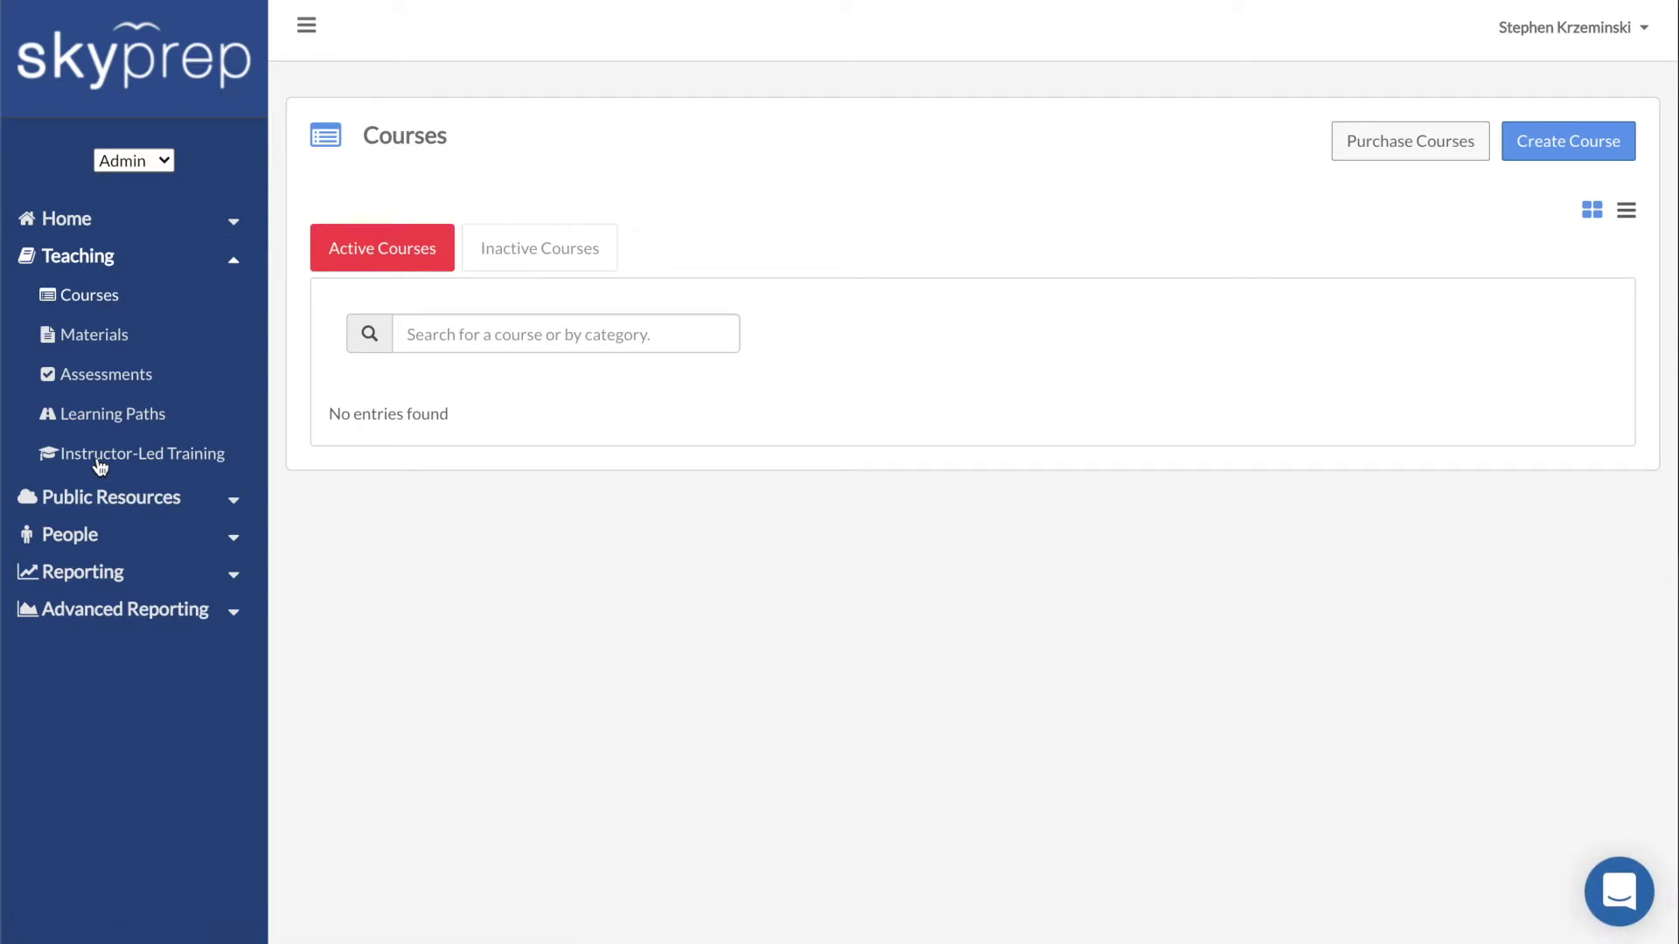
click(1530, 150)
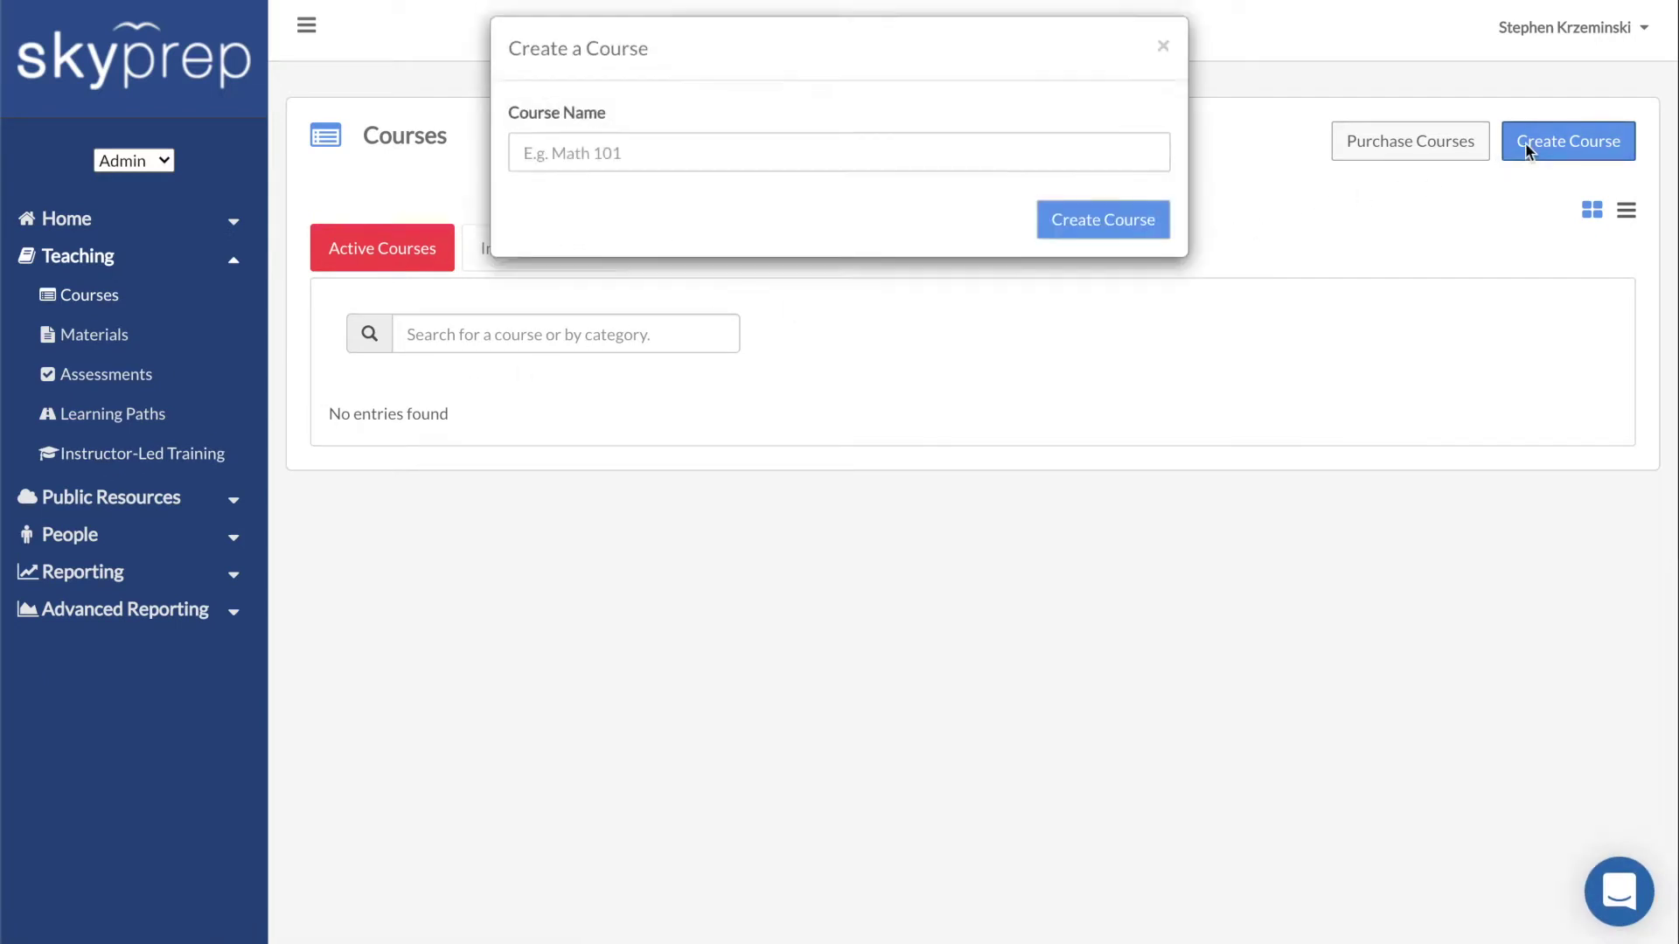
text(SkyPrep Orientation)
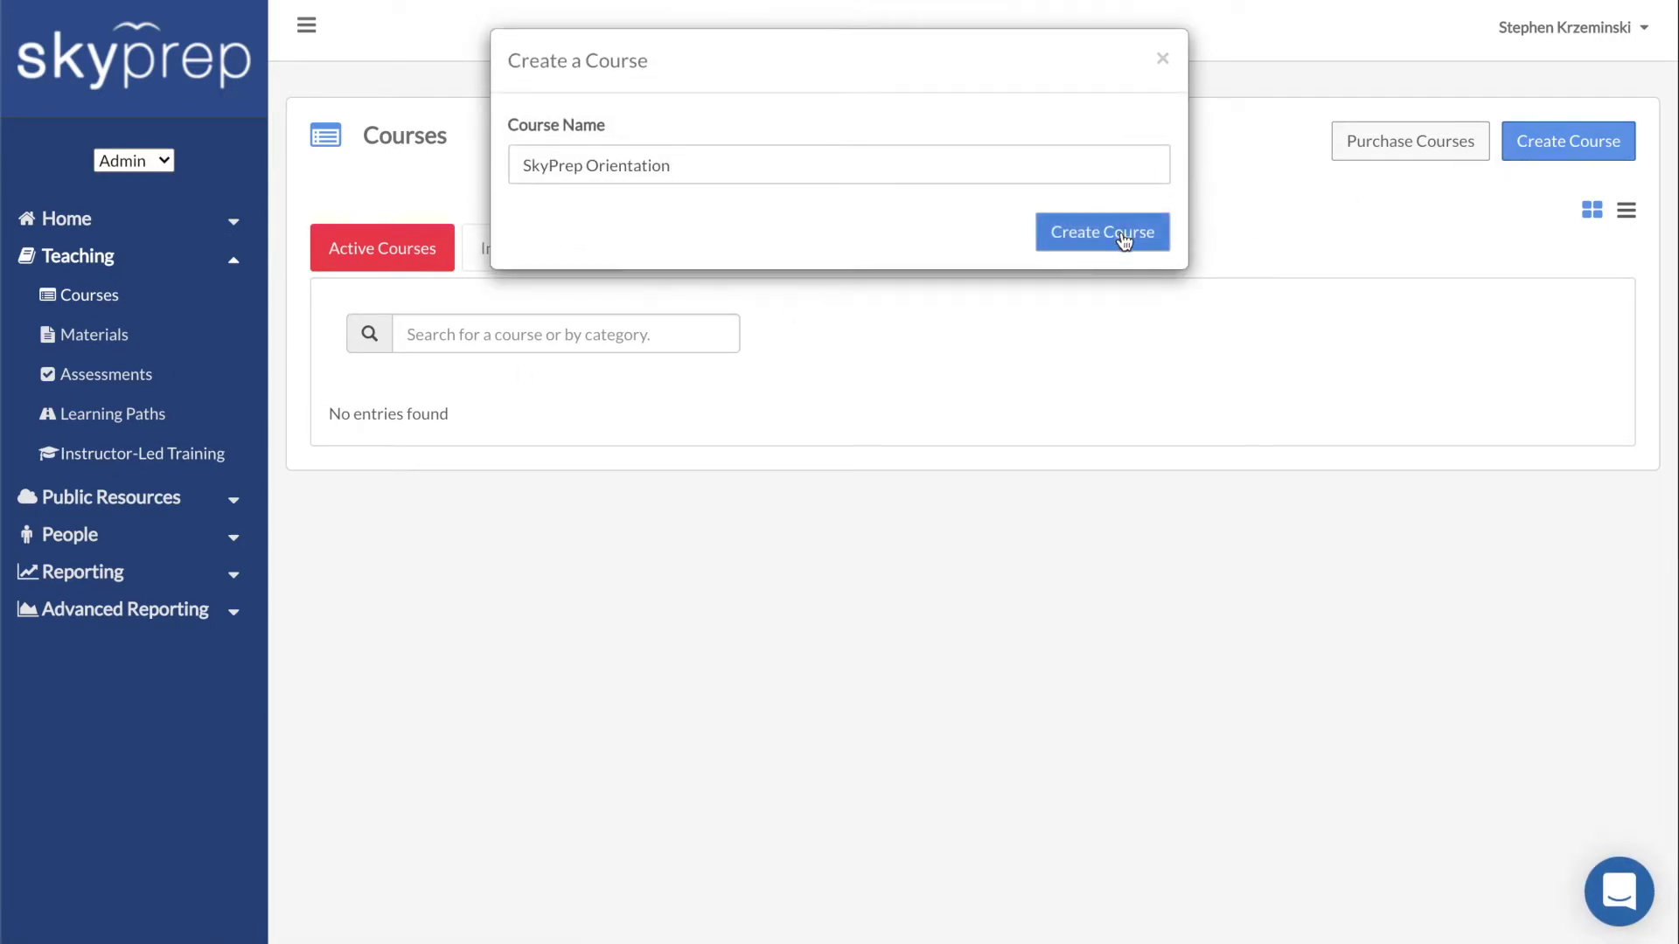
click(1121, 232)
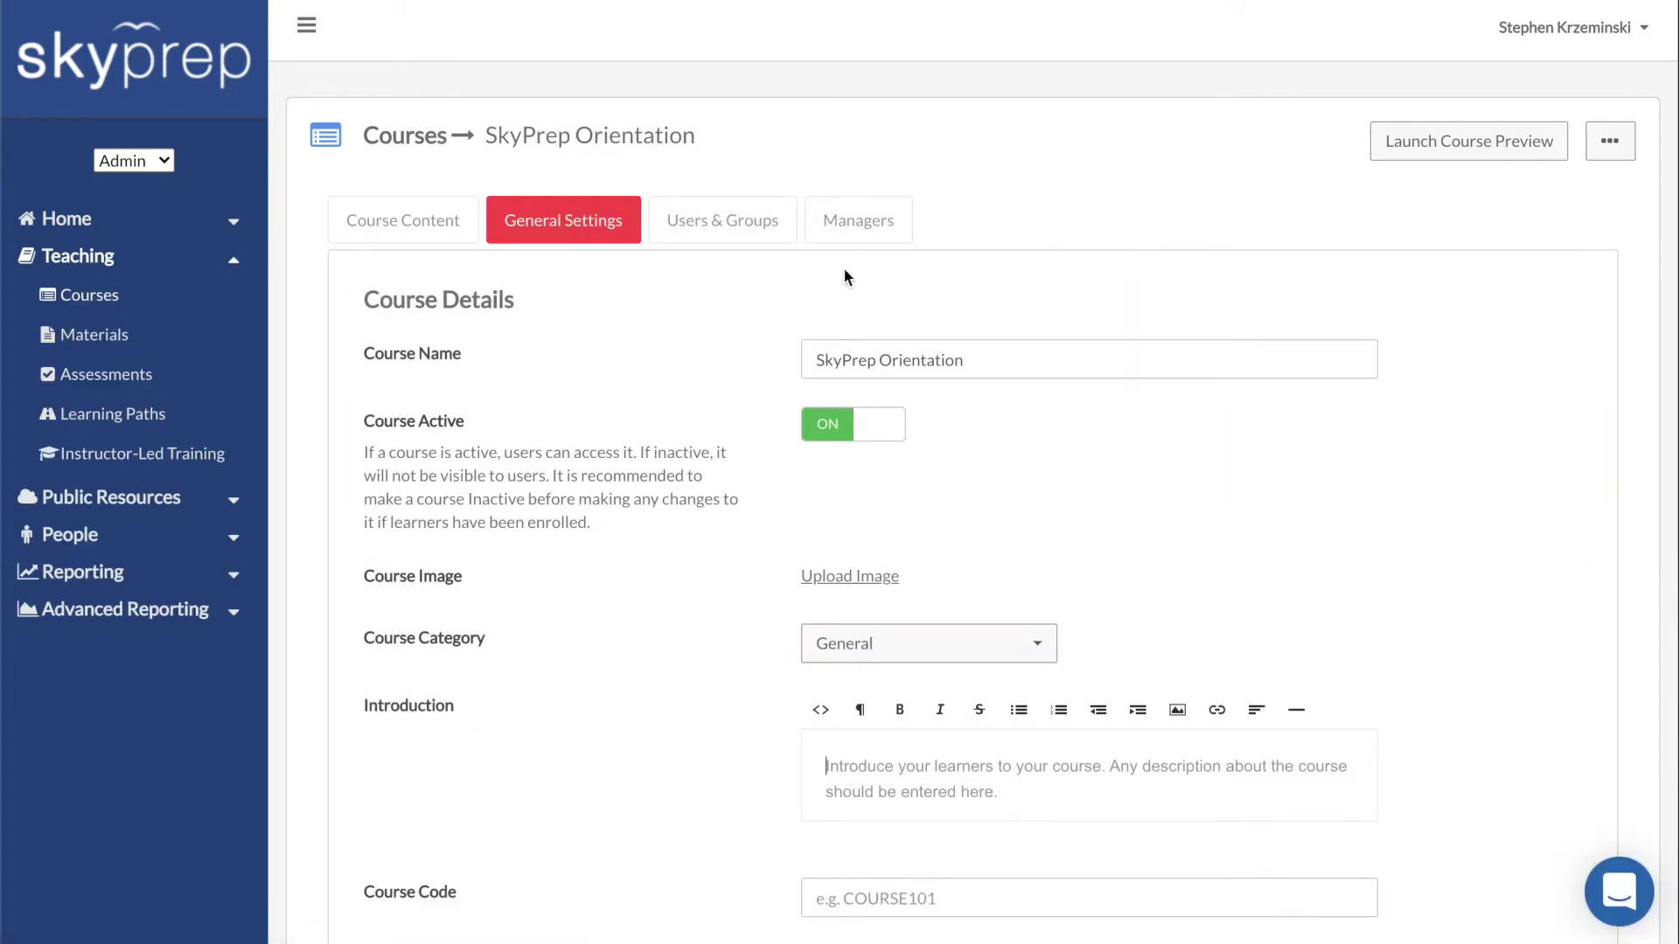
click(437, 234)
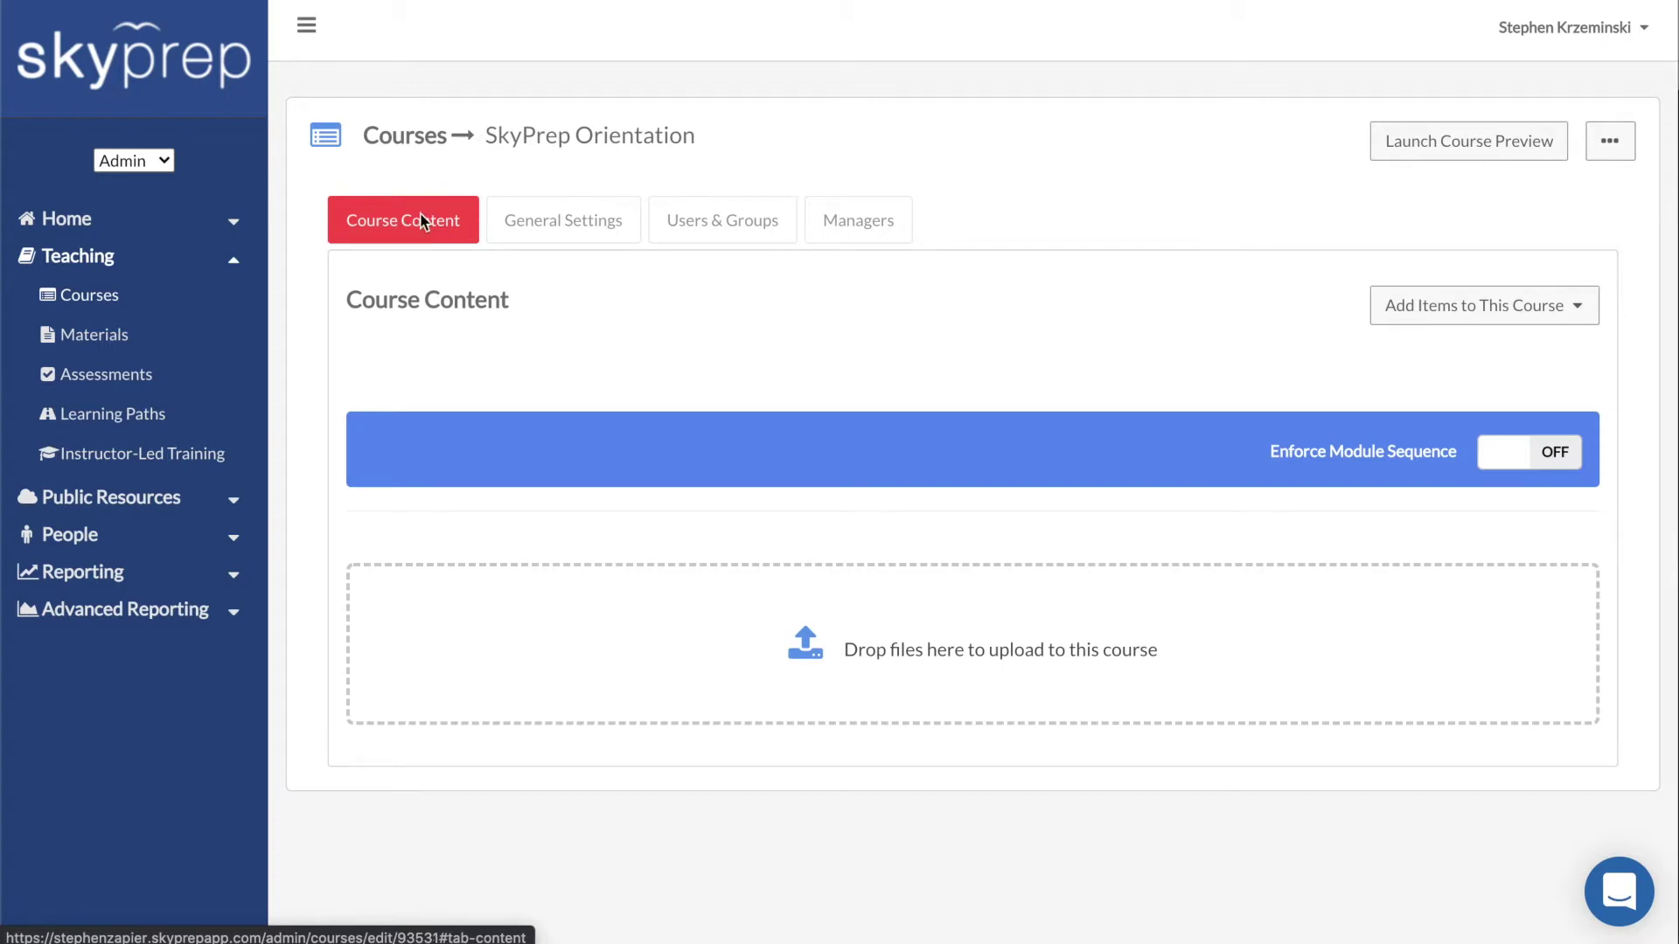
click(1401, 309)
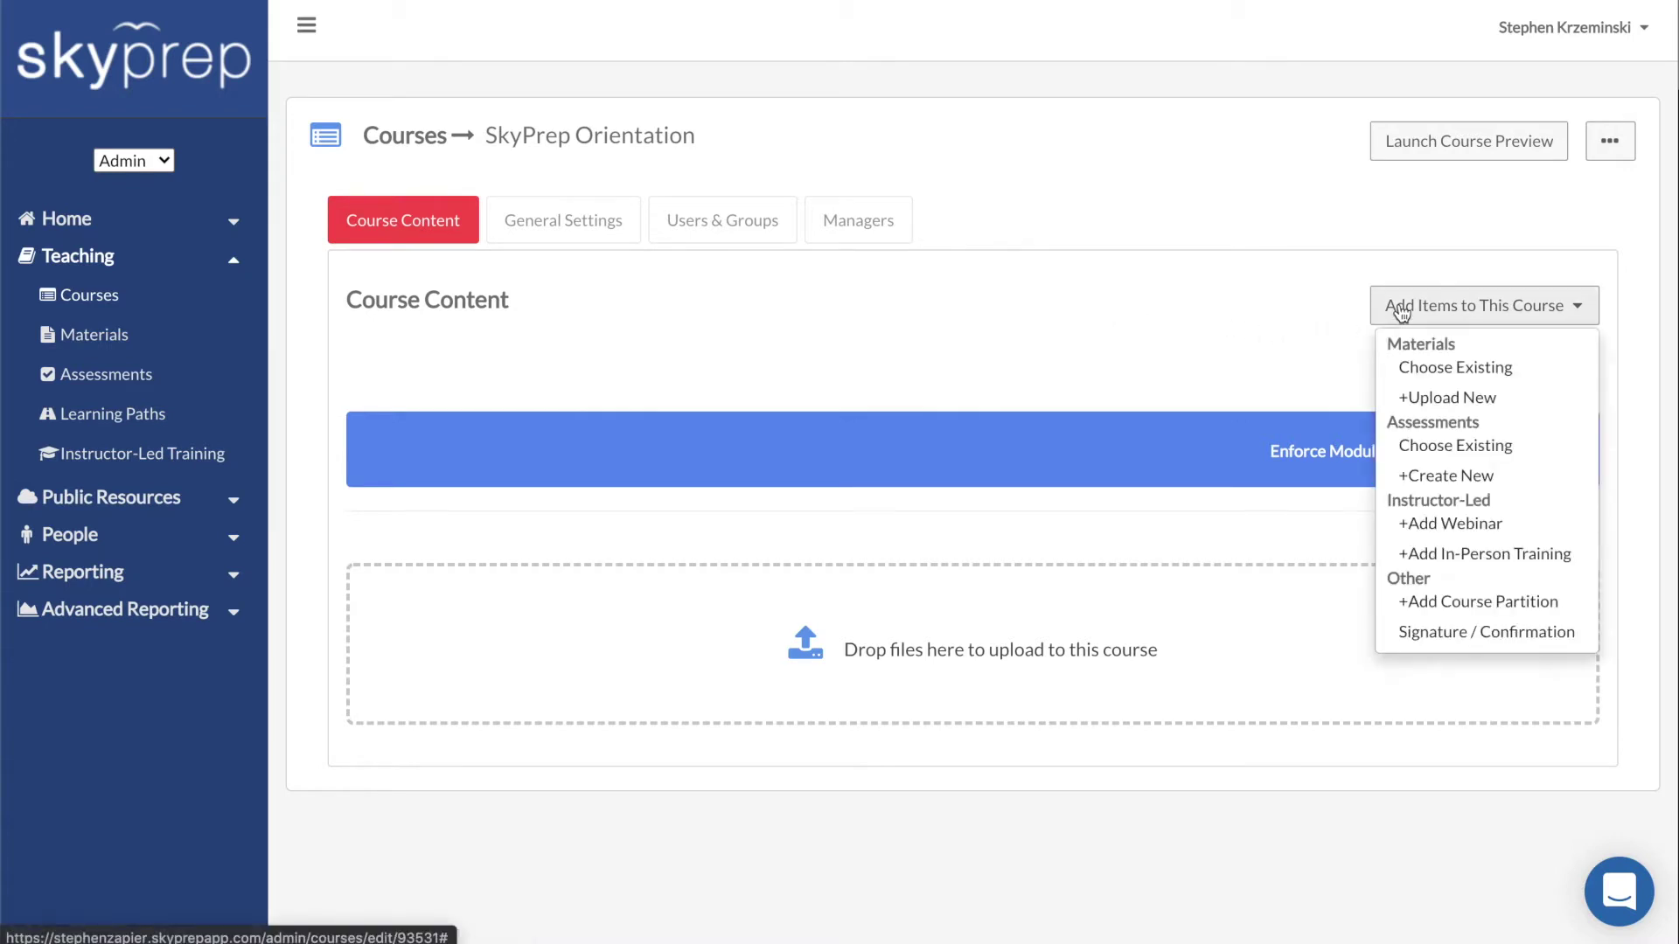
- Add the existing Employee Handbook, Orientation Video and Workplace Safety materials to the course
click(1440, 369)
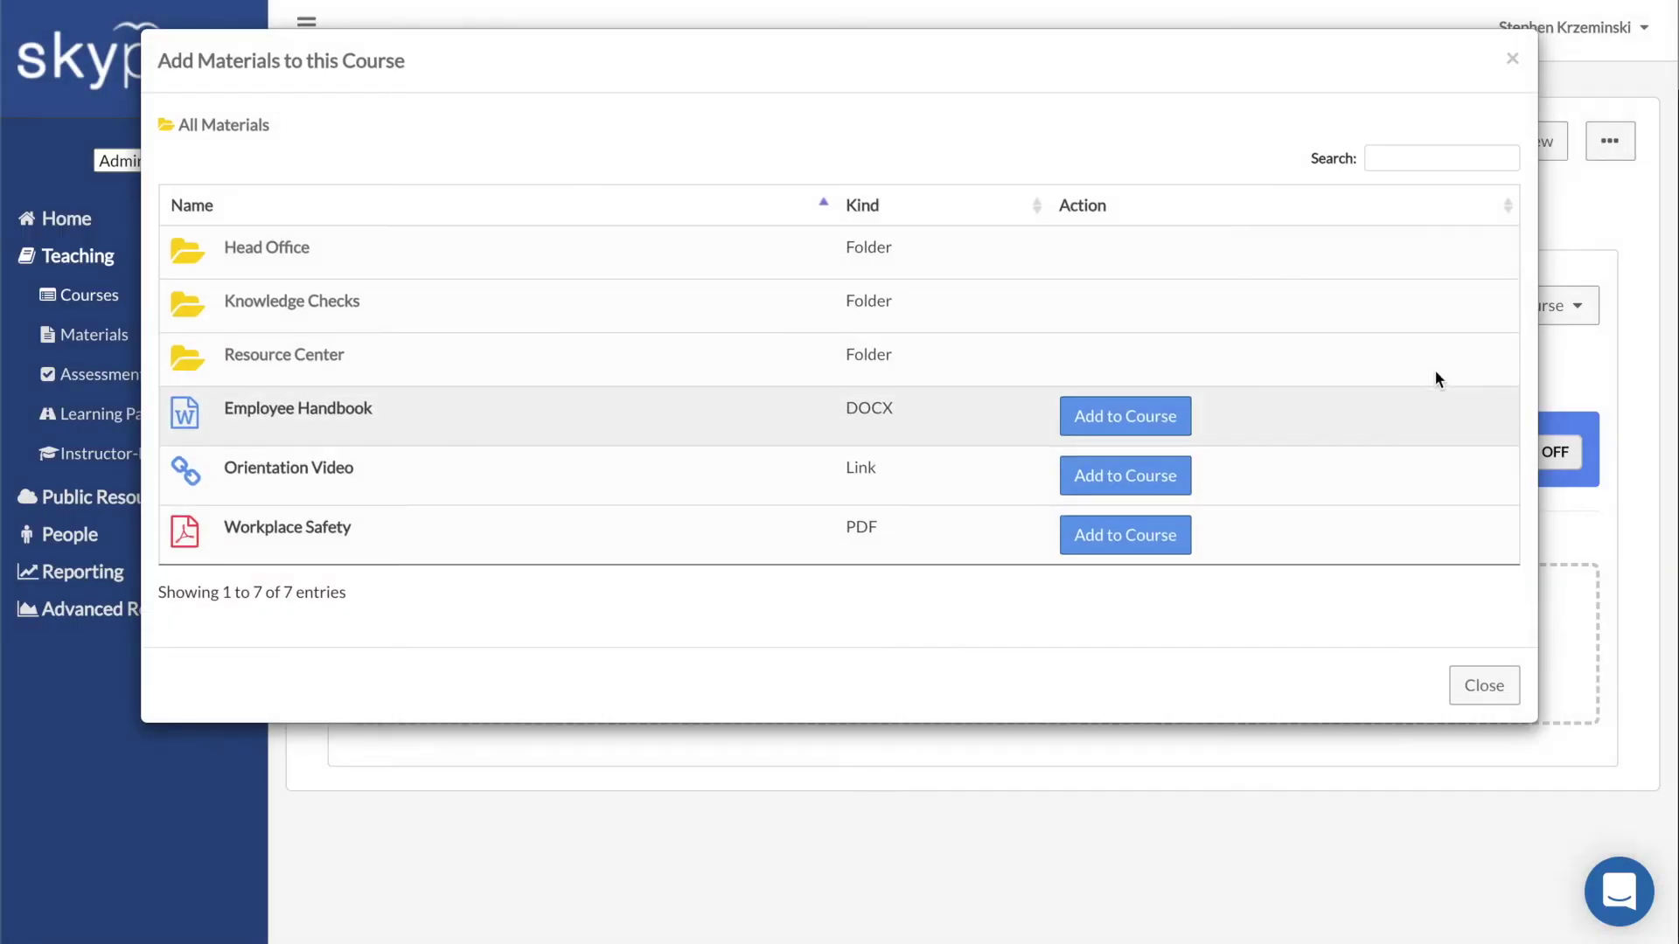
click(1182, 414)
click(1148, 481)
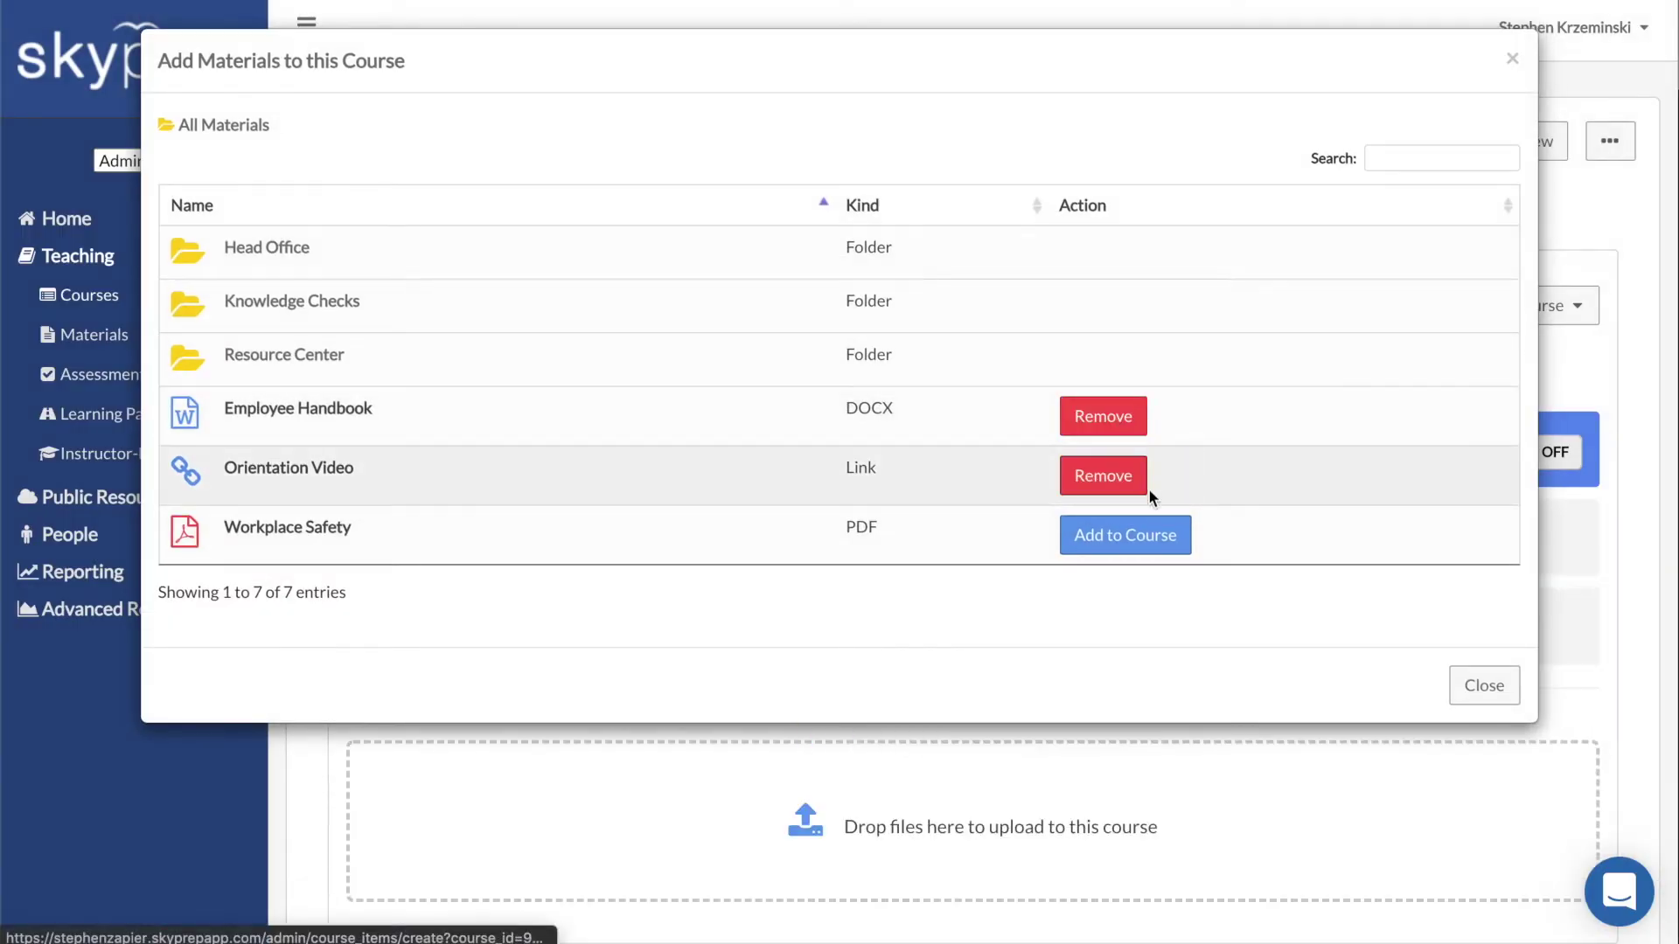
click(1151, 535)
click(1482, 684)
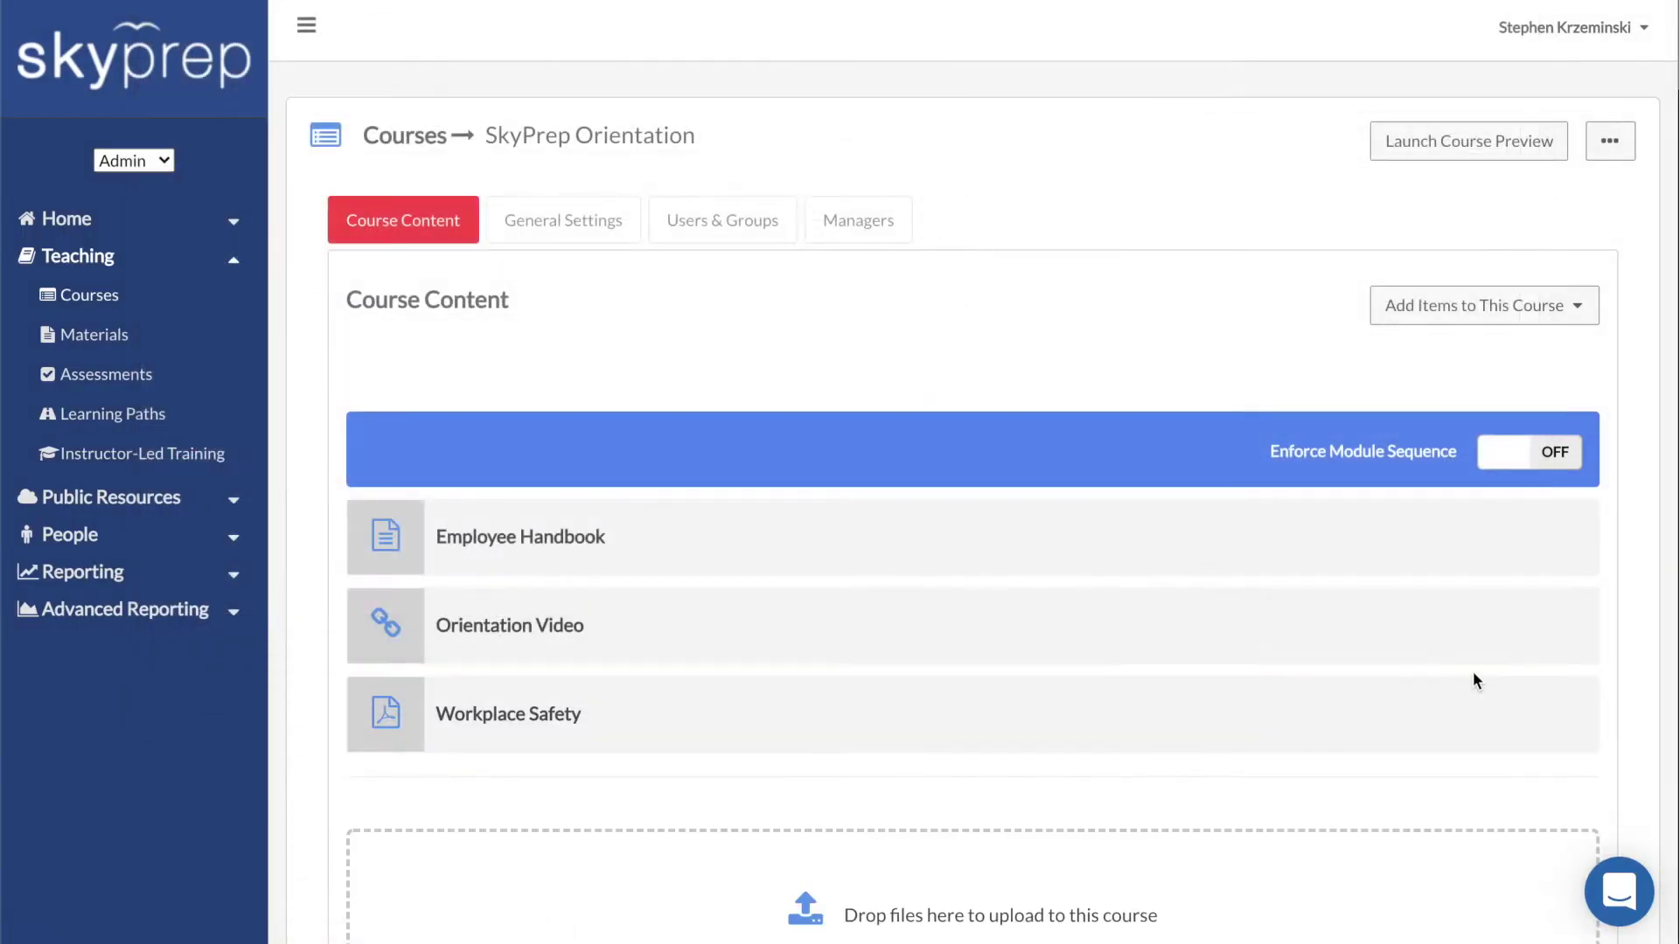
- Add the existing General Knowledge Assessment to the course
click(1506, 311)
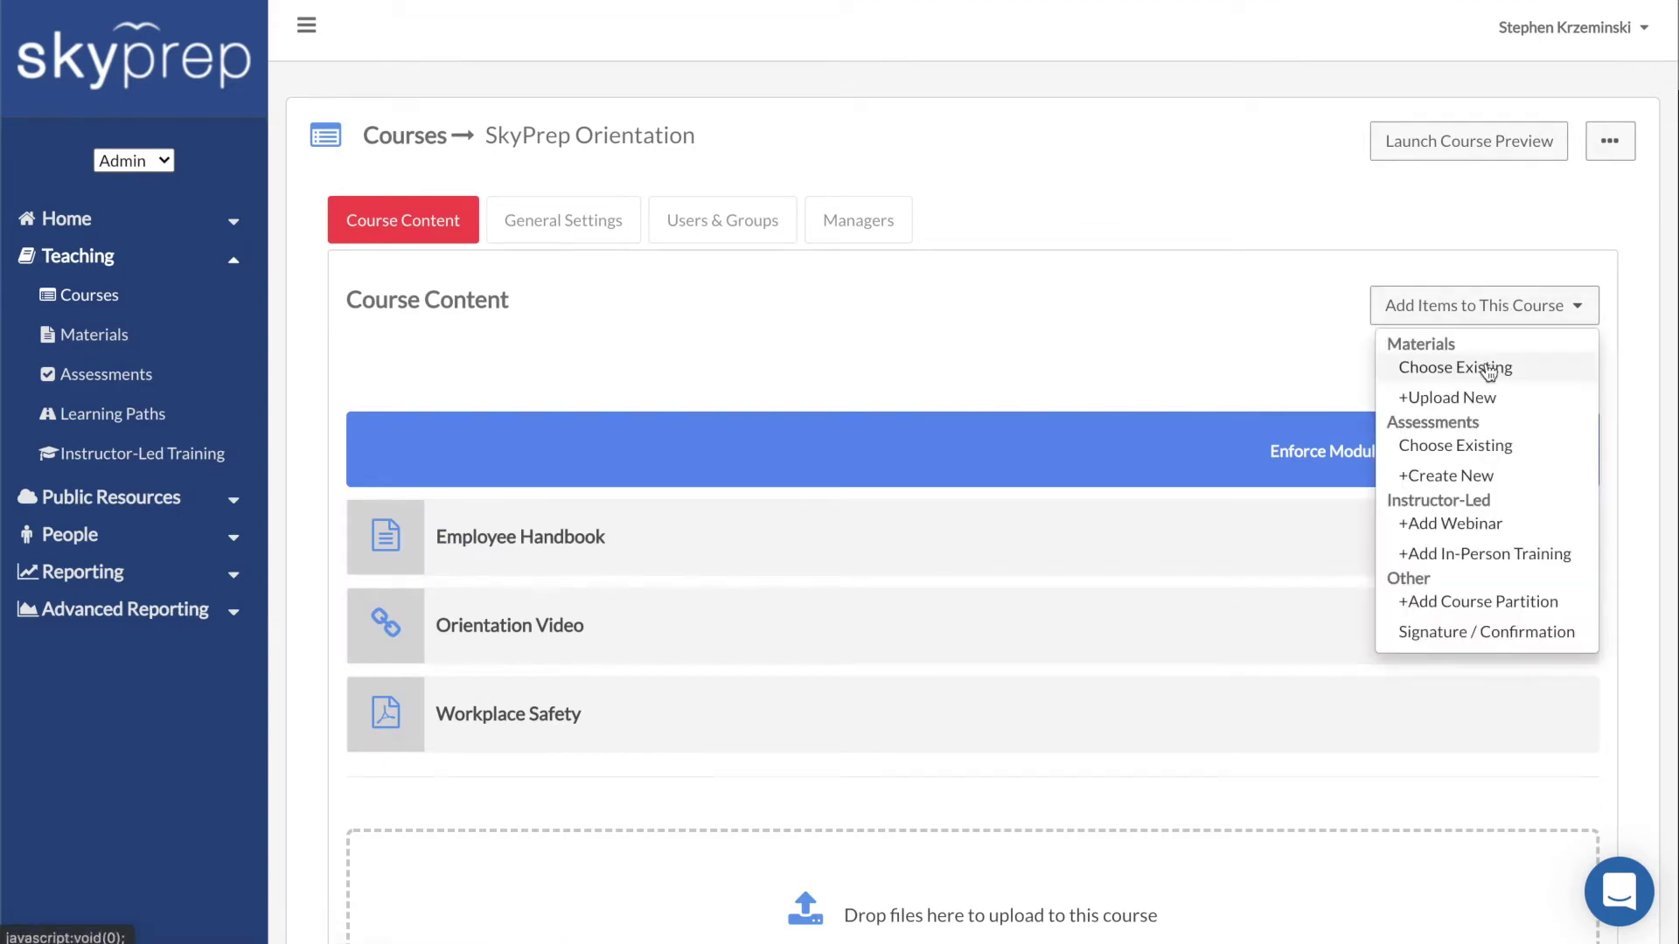
click(1466, 448)
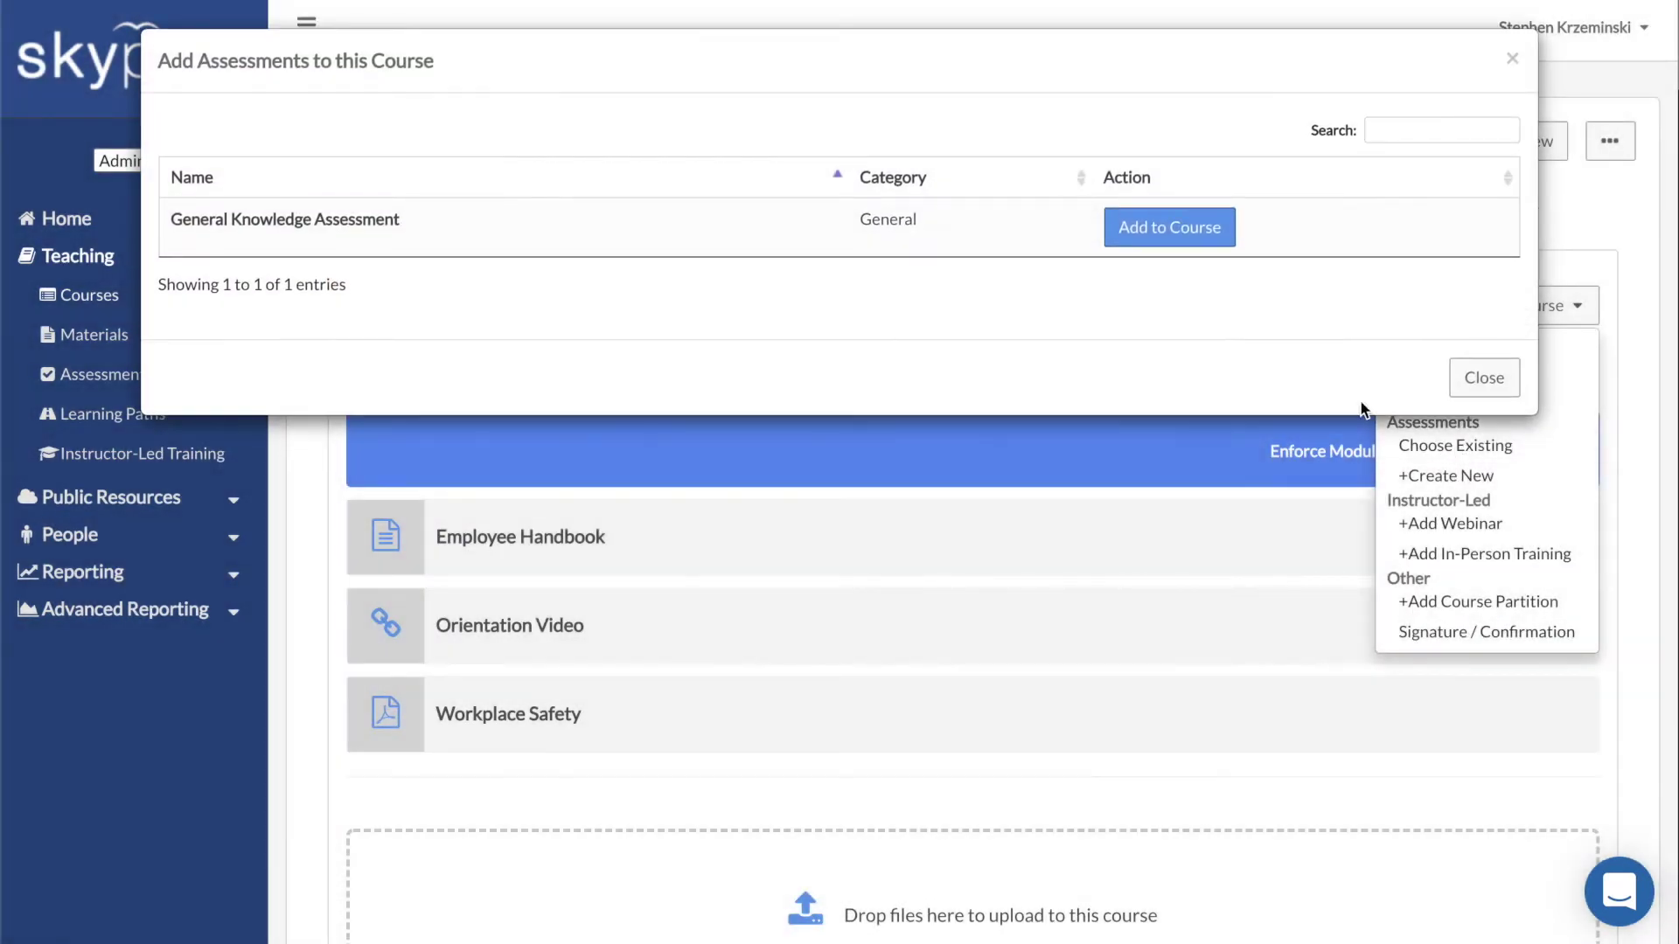
click(1168, 231)
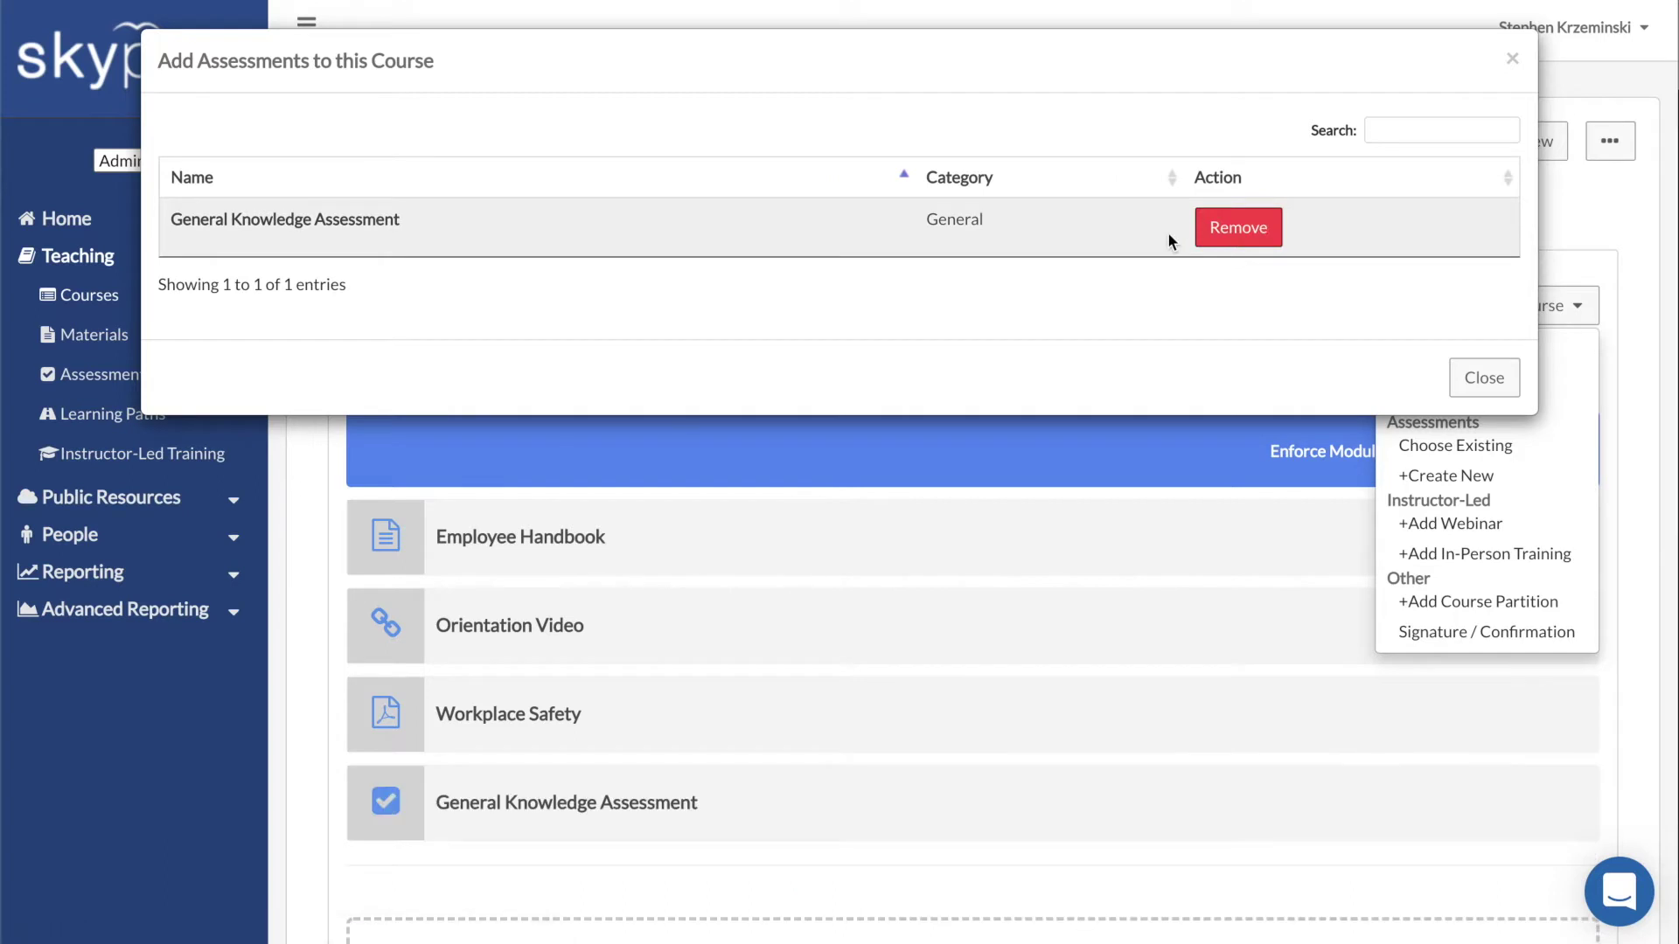
click(1511, 62)
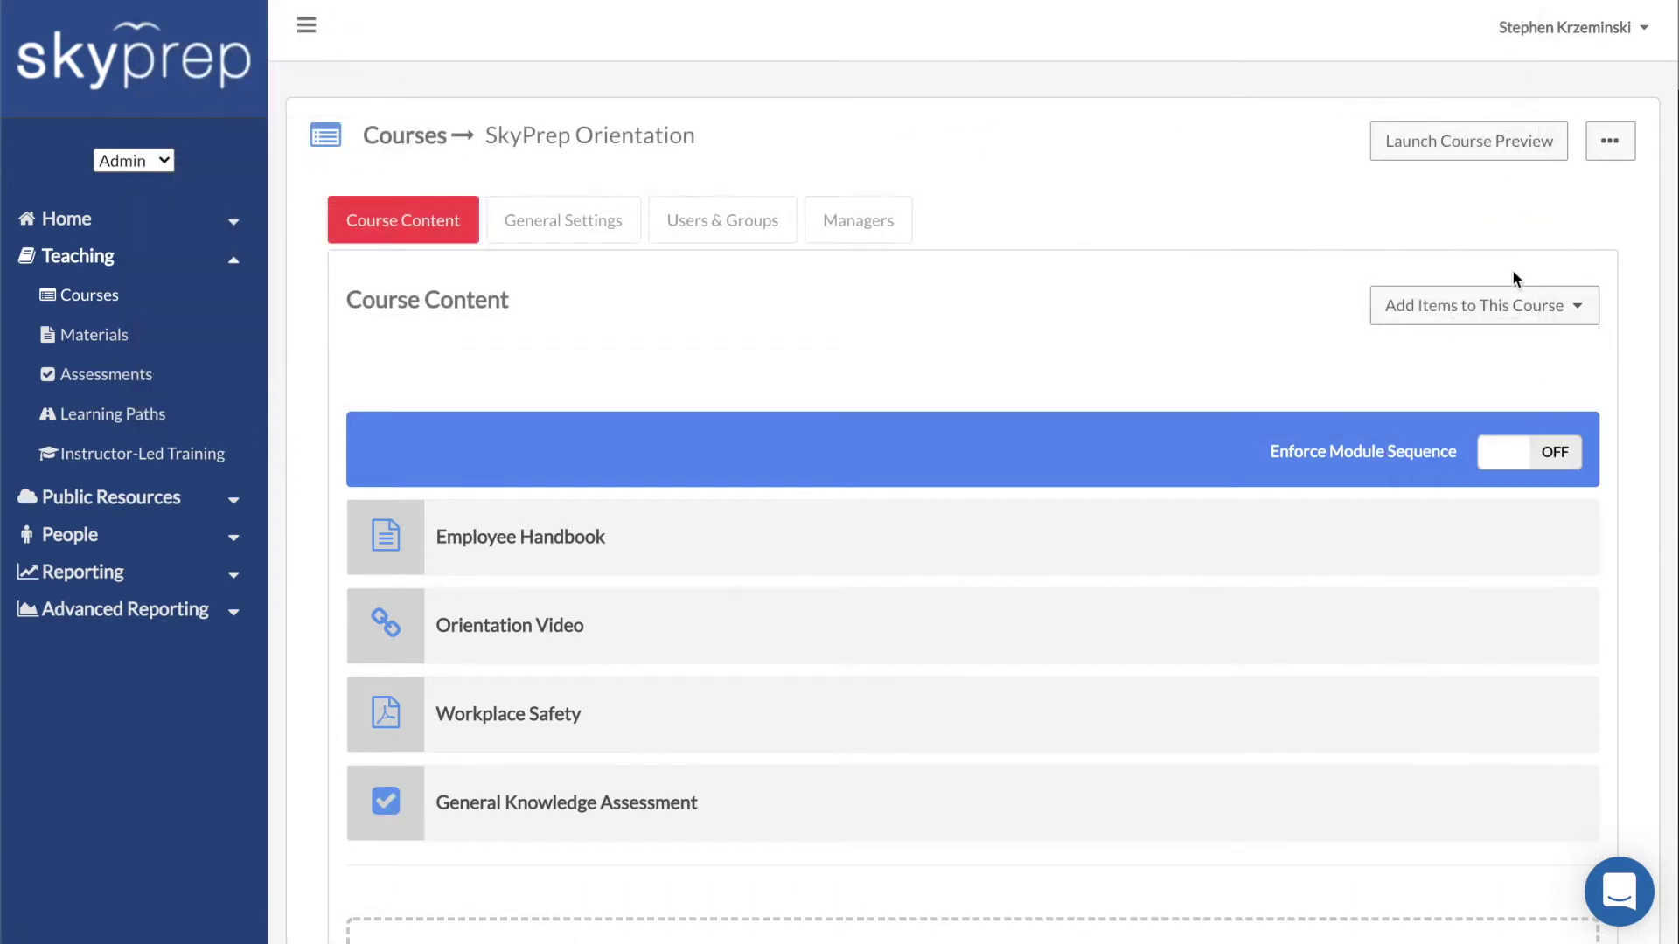
click(1519, 305)
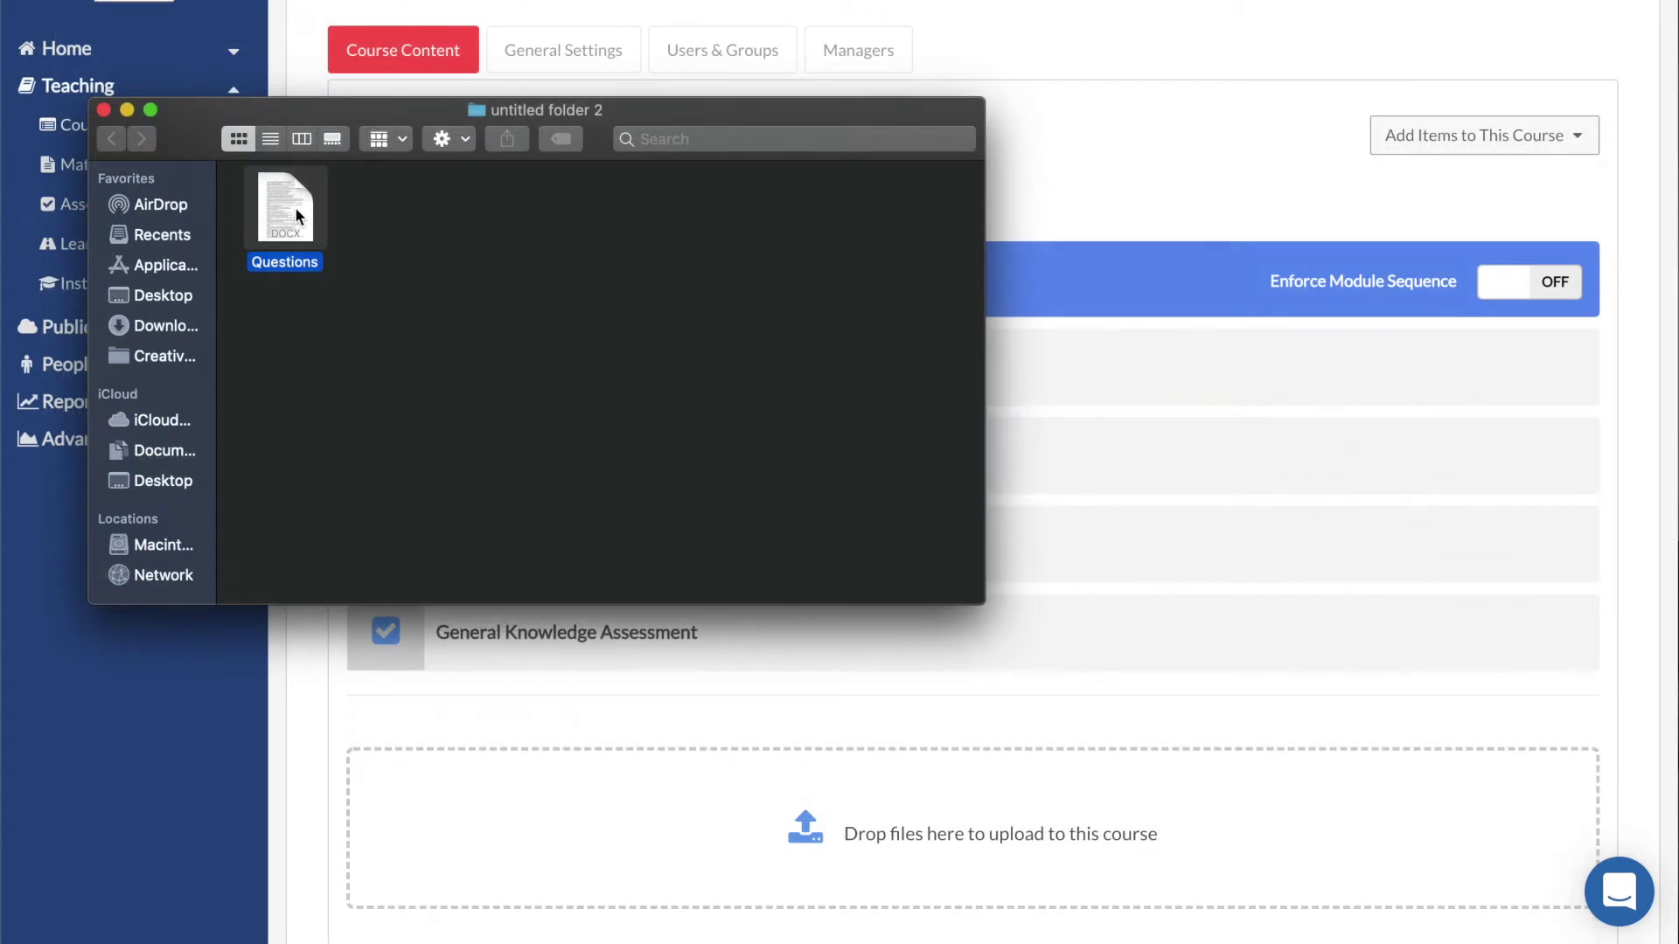
- Upload the Questions file into the course
drag(296, 217, 607, 774)
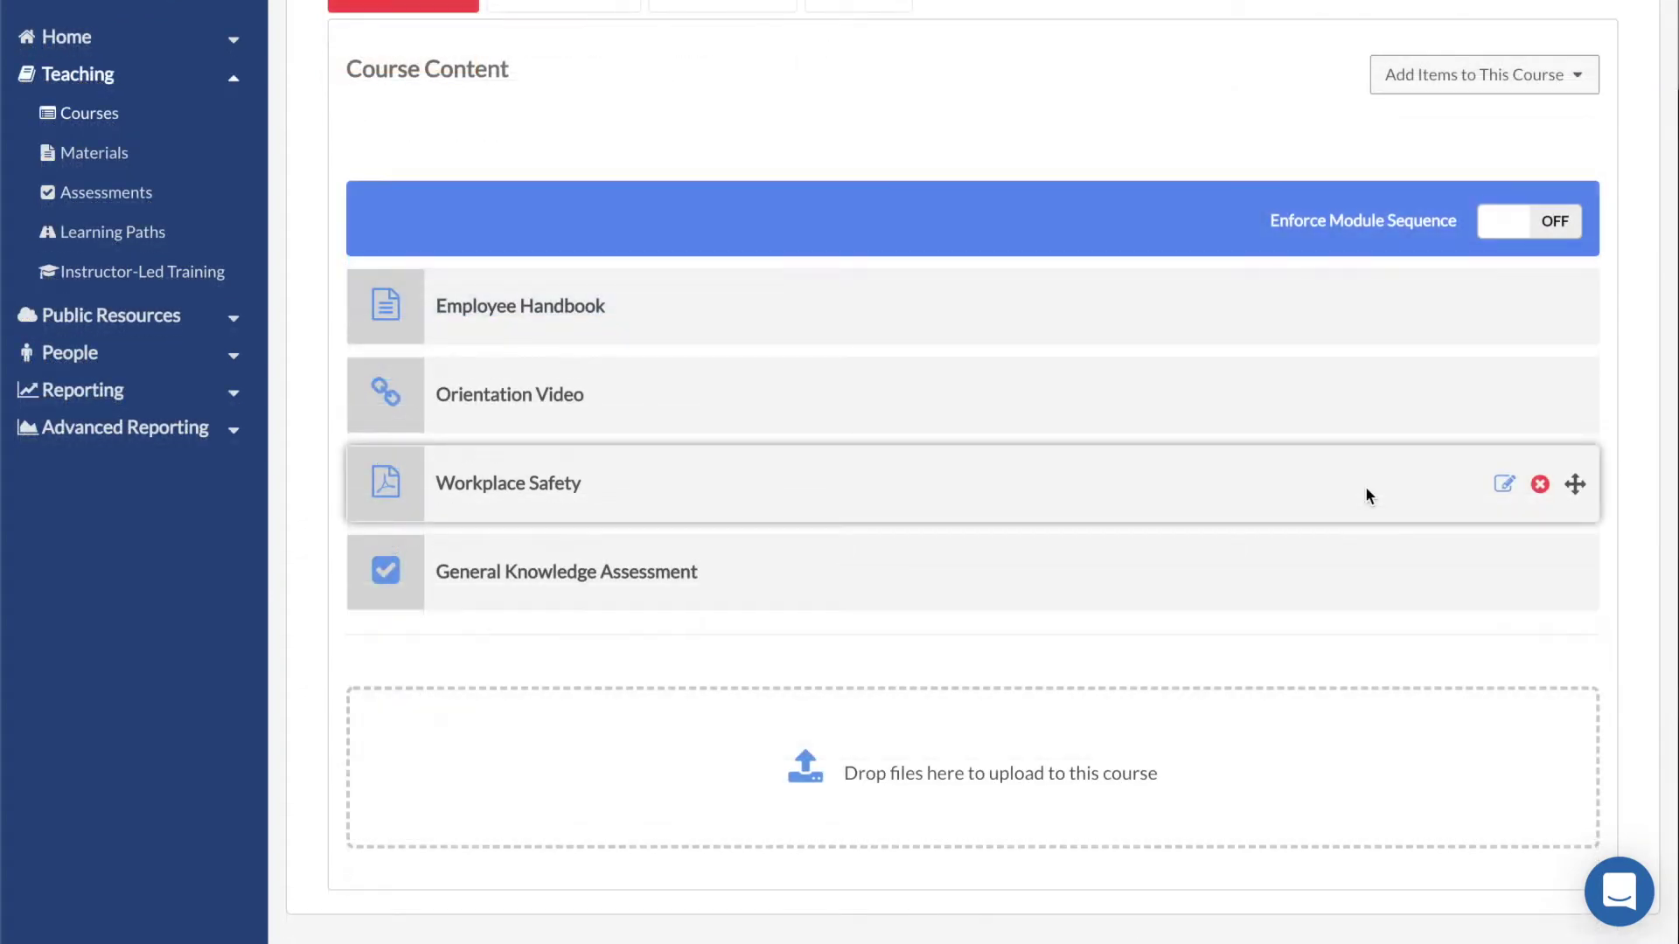
- Move Workplace Safety above Orientation Video in the course order
drag(1575, 483, 1583, 435)
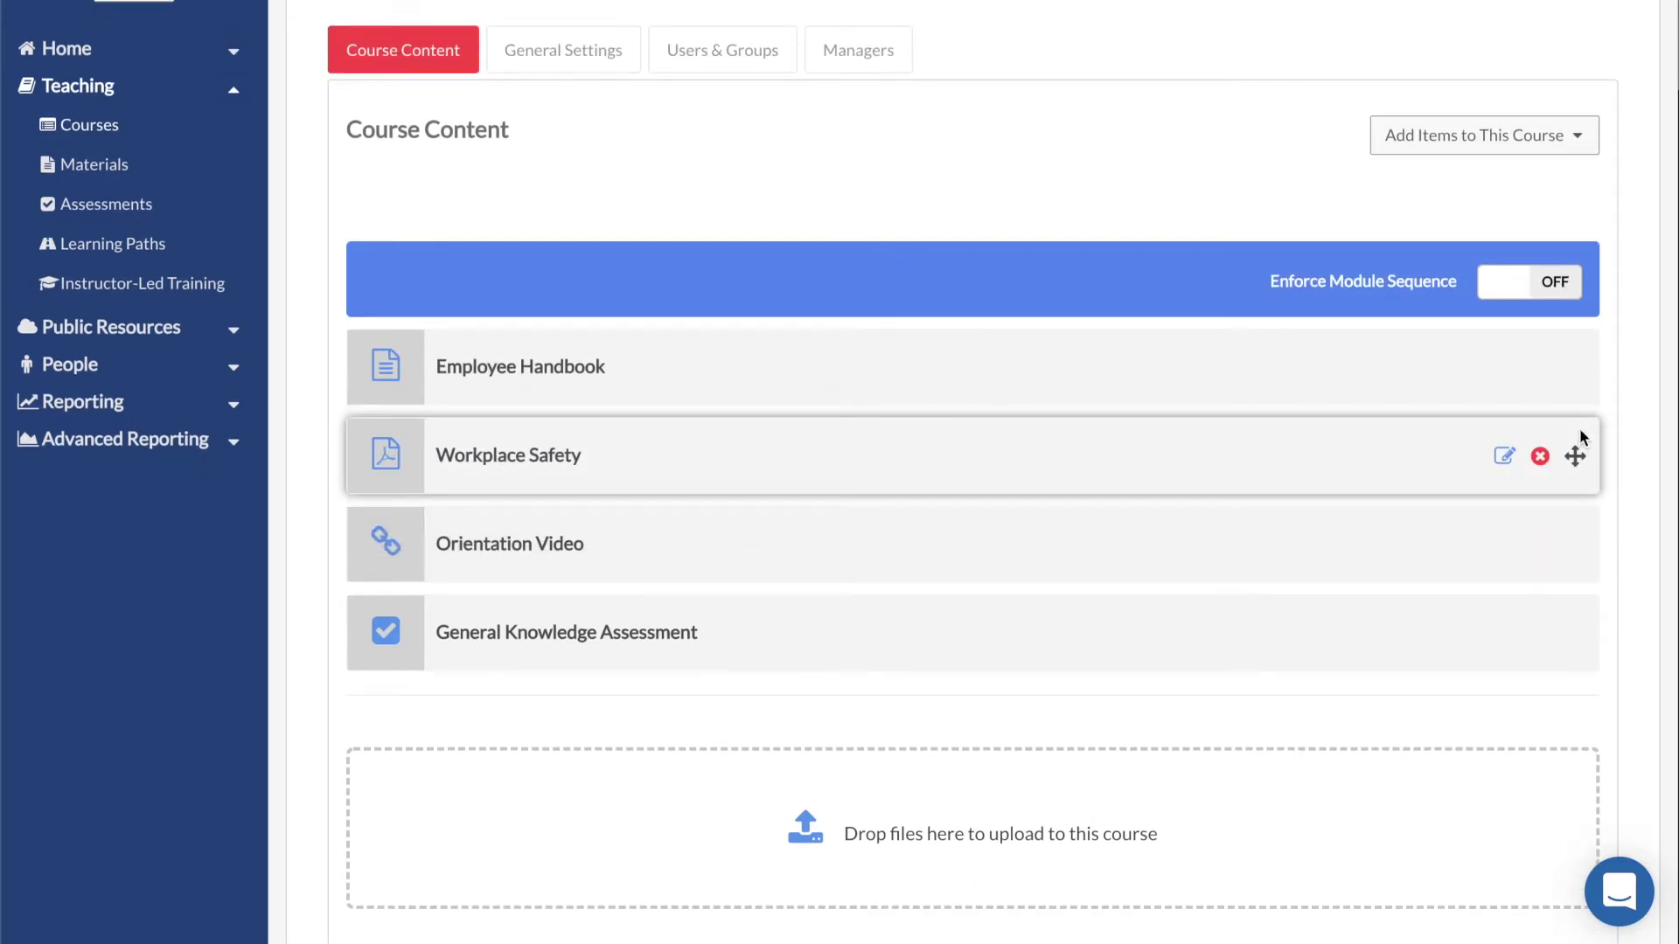
- Add an in-person training 'SkyPrep Orientation' described as 'A tour of the SkyPrep platform'
click(1550, 155)
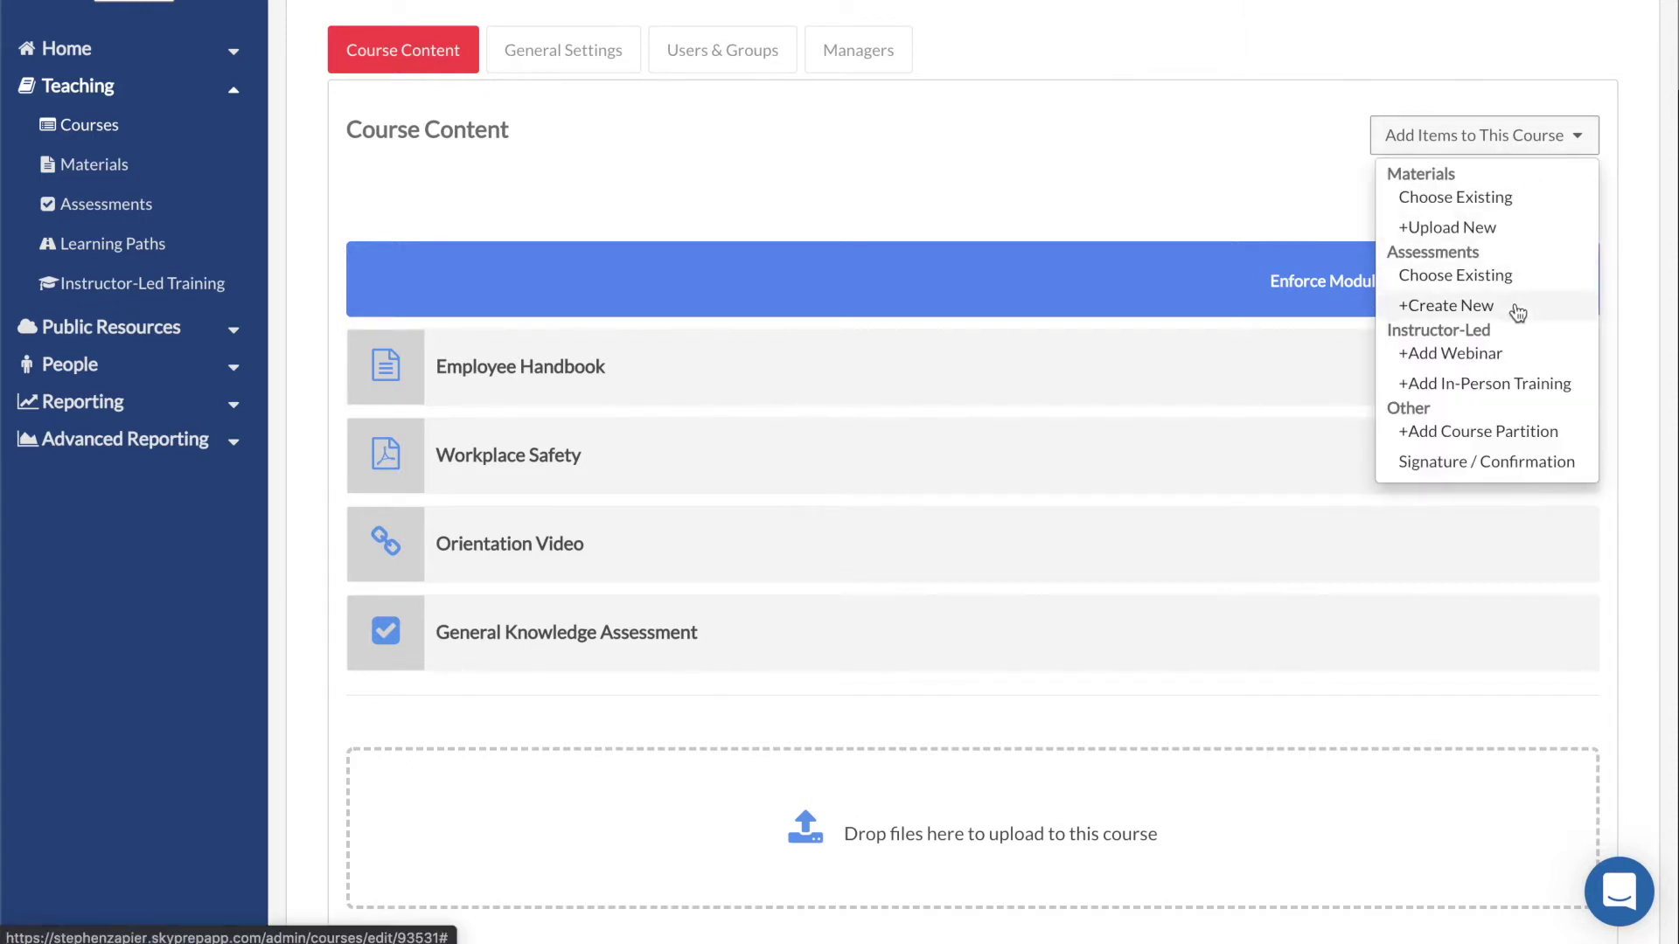
click(1514, 389)
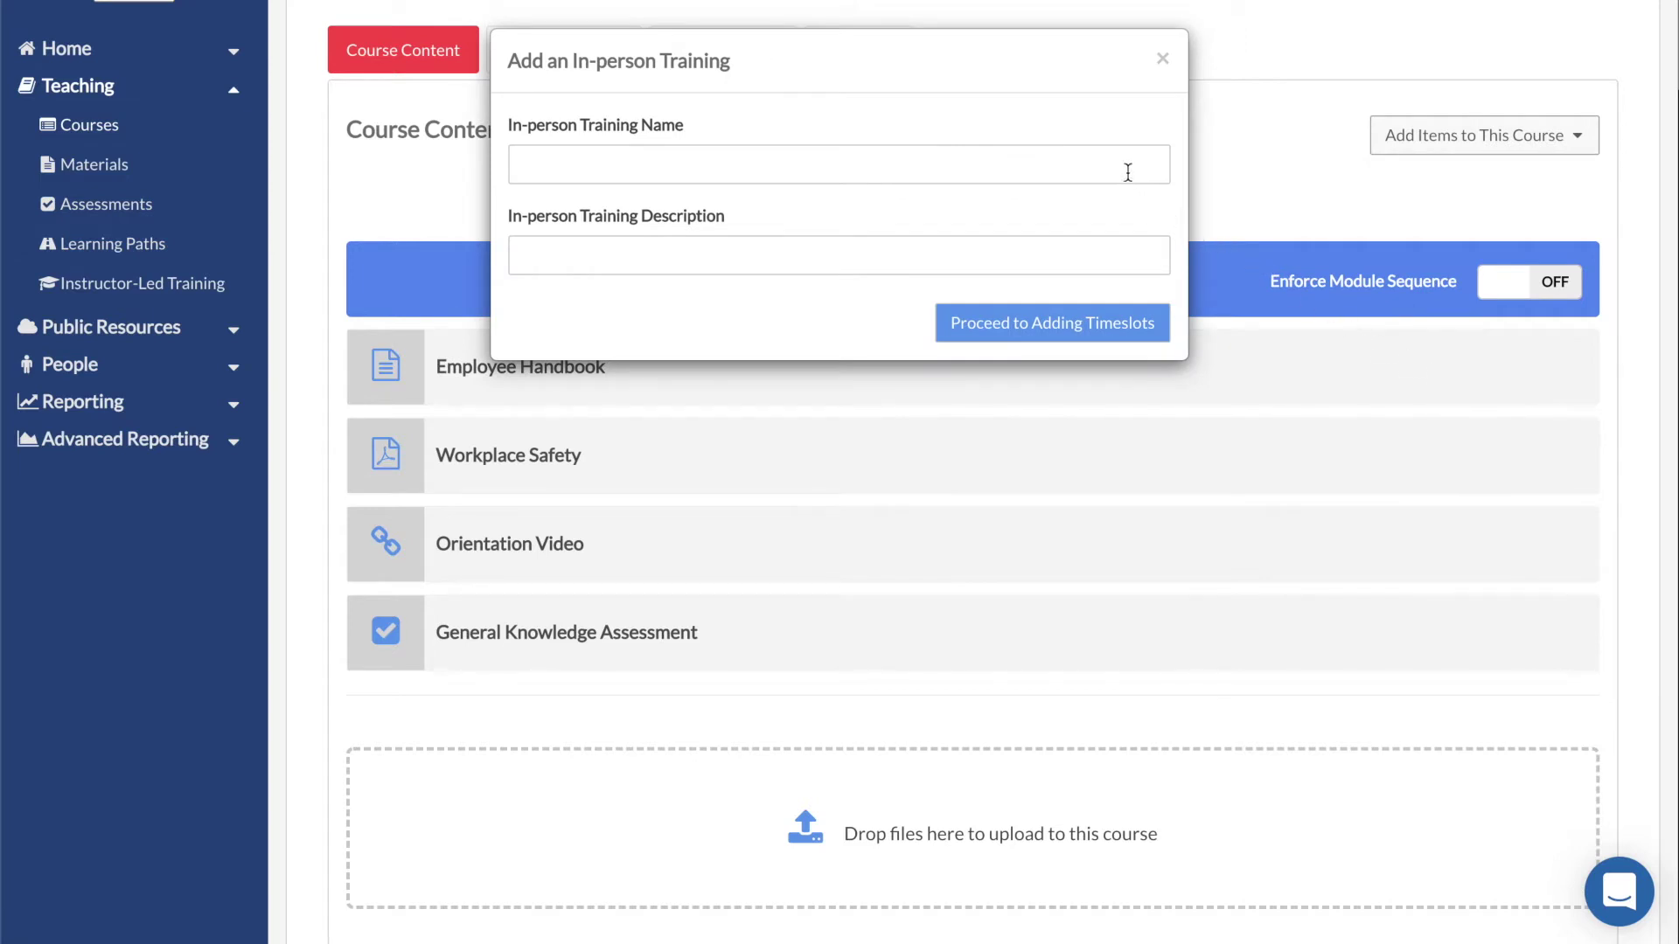
text(SkyPrep Orientation)
click(1070, 249)
text(A tour of the SkyPrep platform)
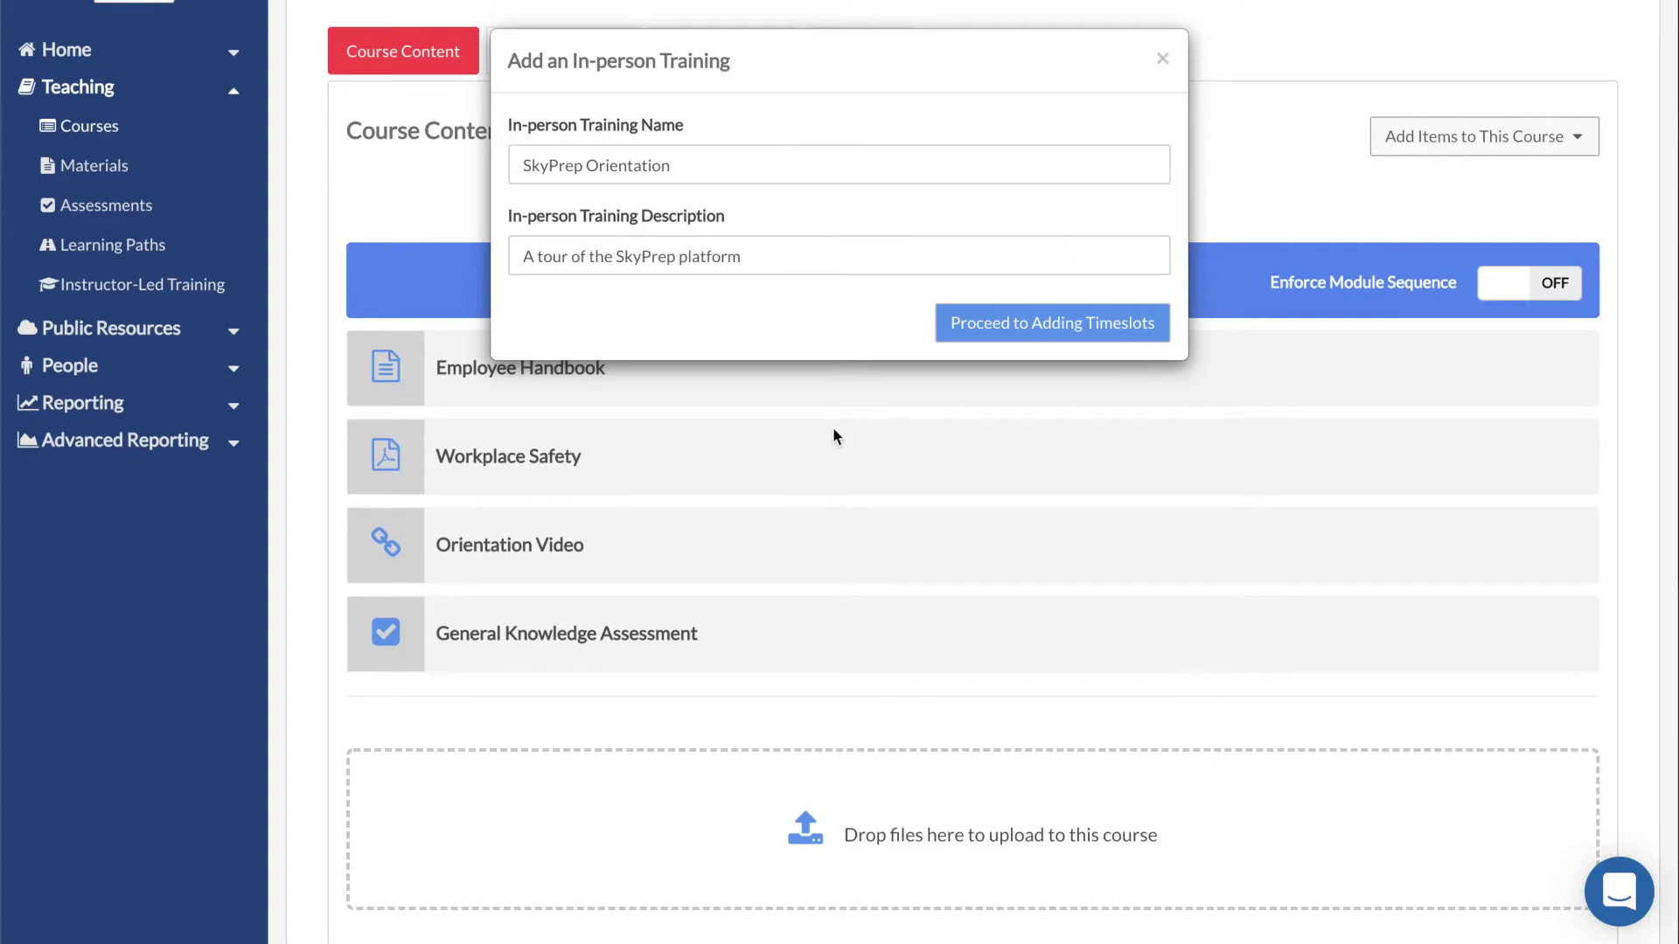
click(1007, 331)
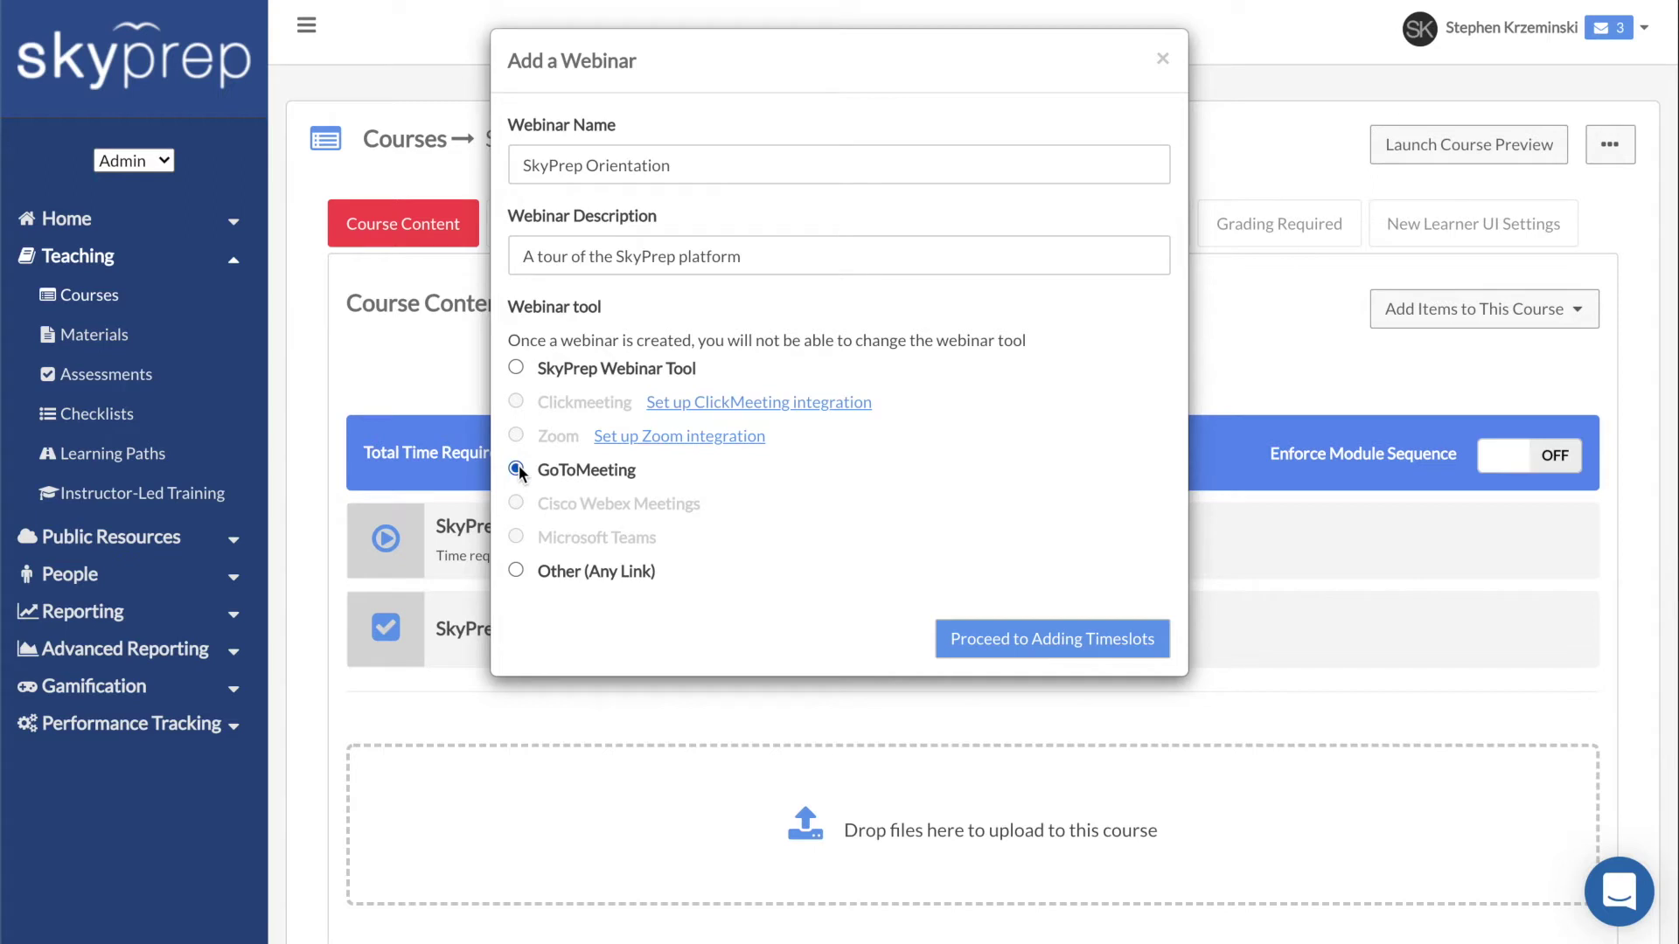
- Describe Time Slot 1 as 'February Session' located in Room 303
click(956, 639)
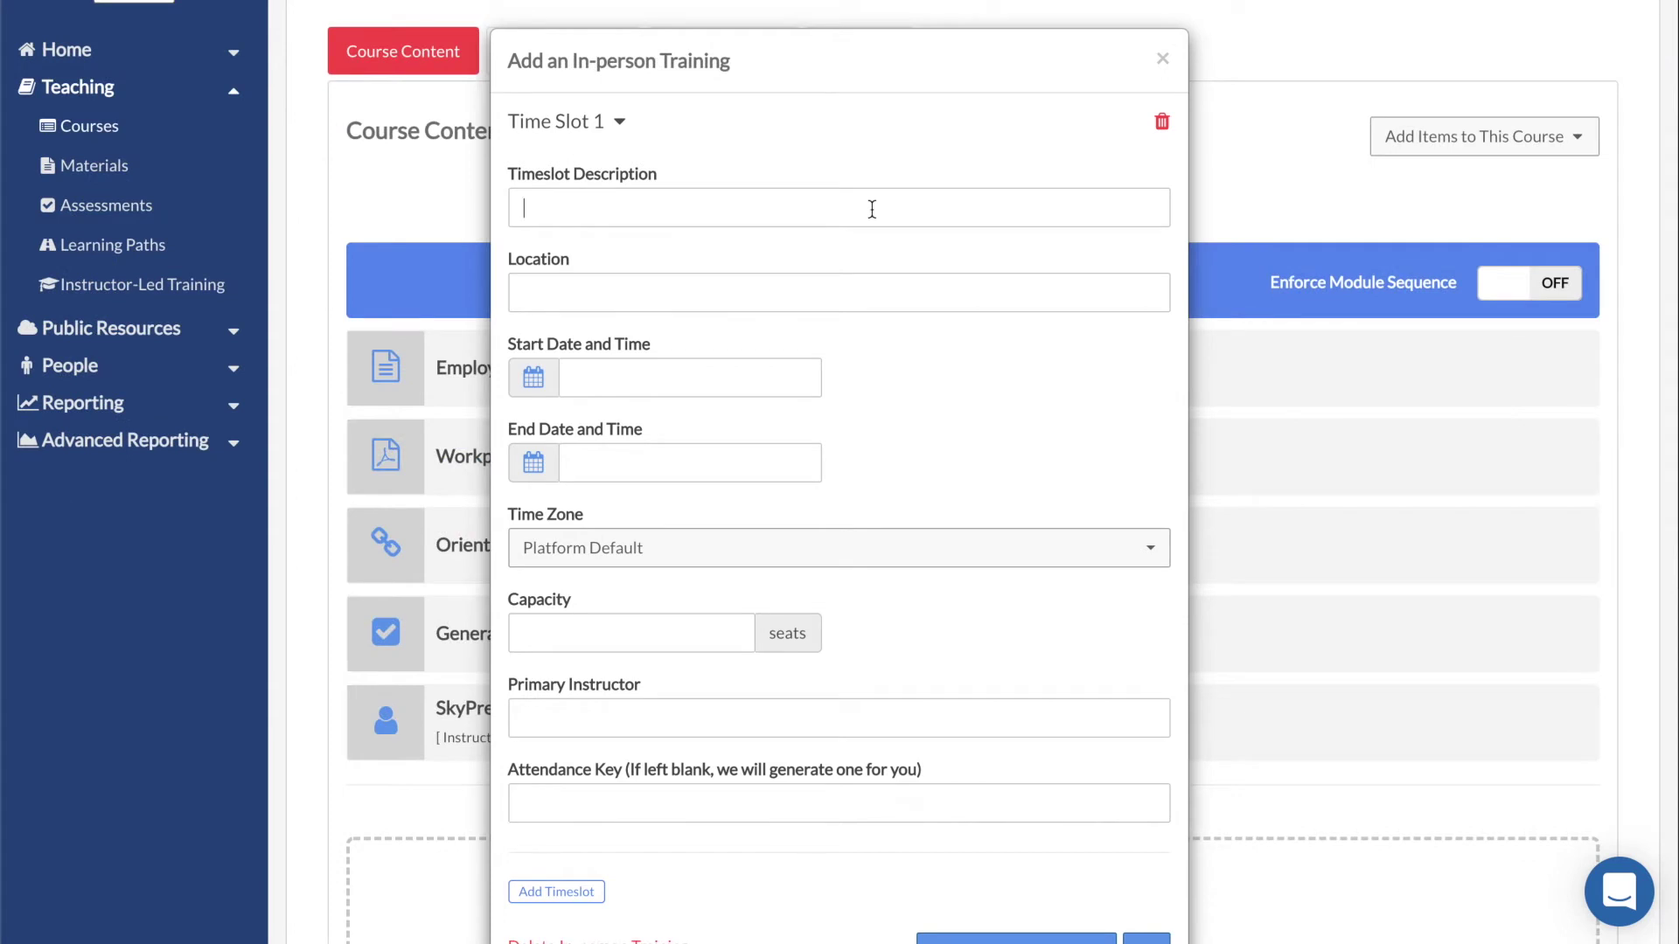
click(872, 209)
text(Fr)
key(shift+Left)
text(February Session)
click(839, 292)
text(Room 303)
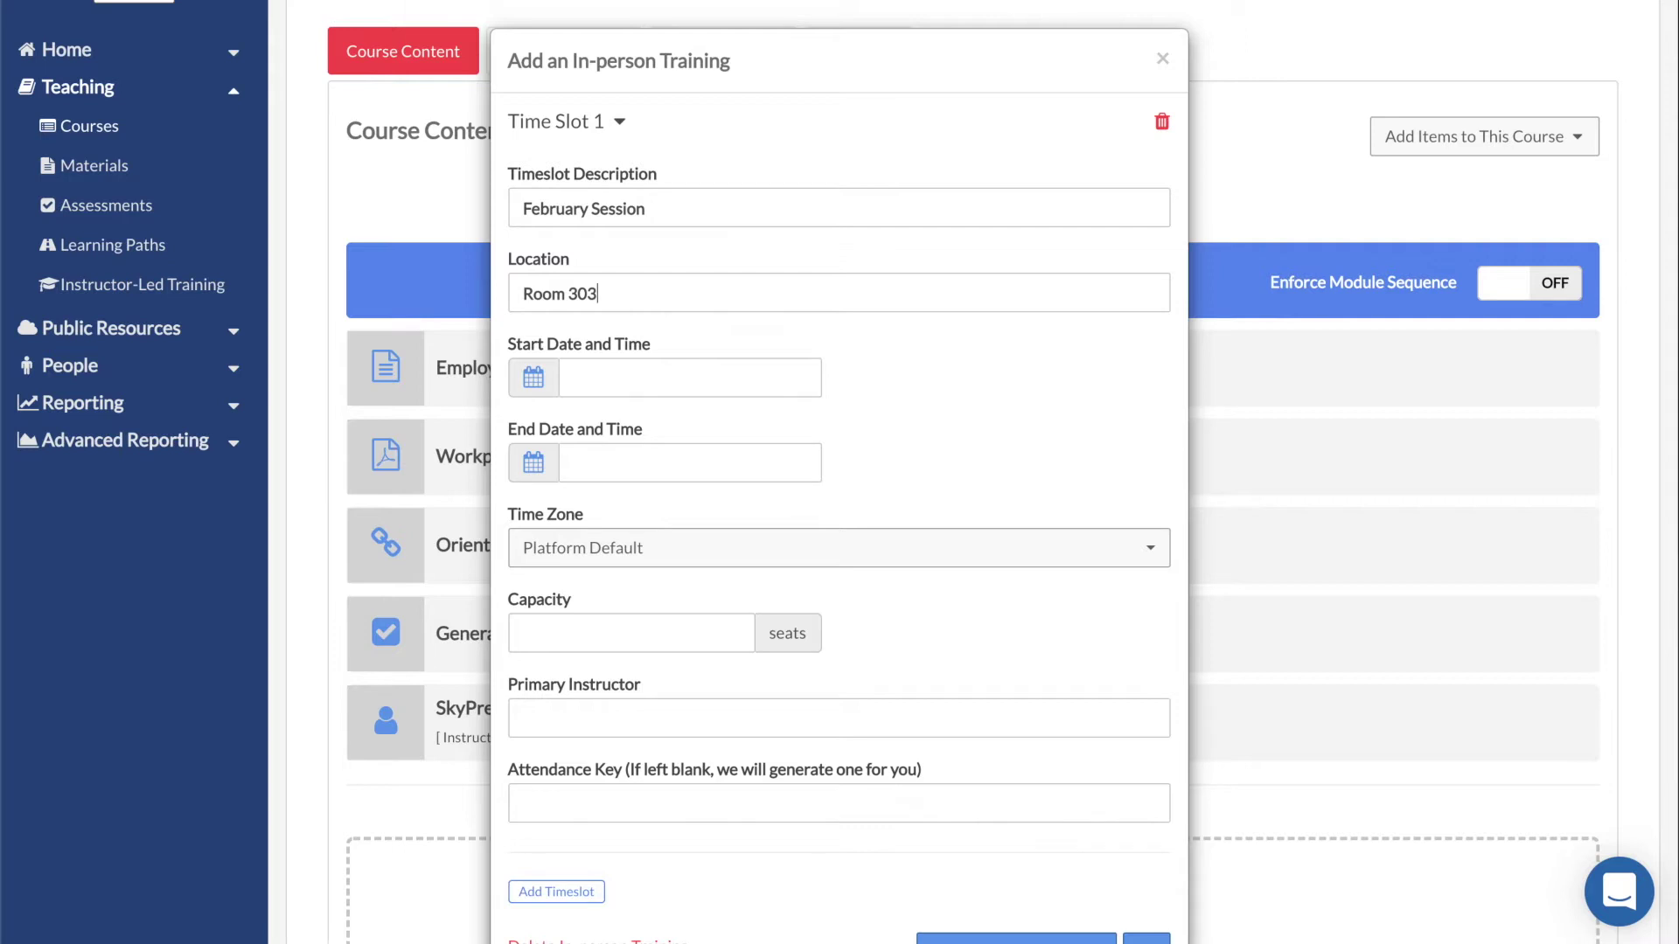
- Schedule the slot from 4:30 PM to 6:00 PM in Eastern Time (US & Canada)
click(771, 383)
click(878, 454)
click(719, 464)
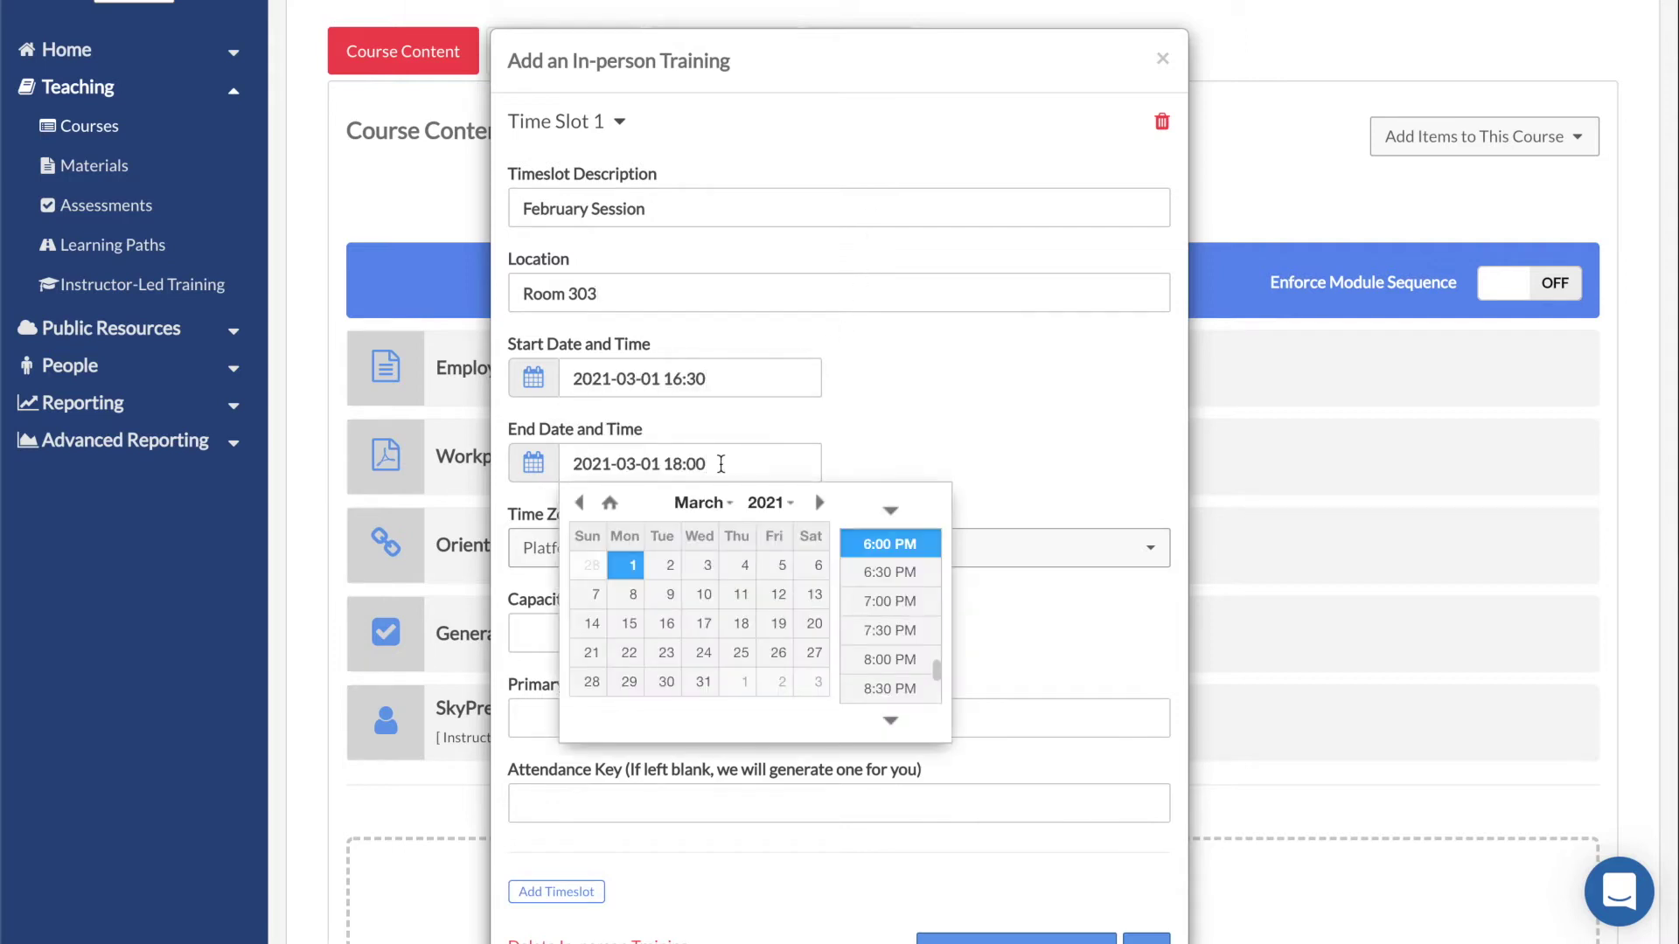
click(872, 543)
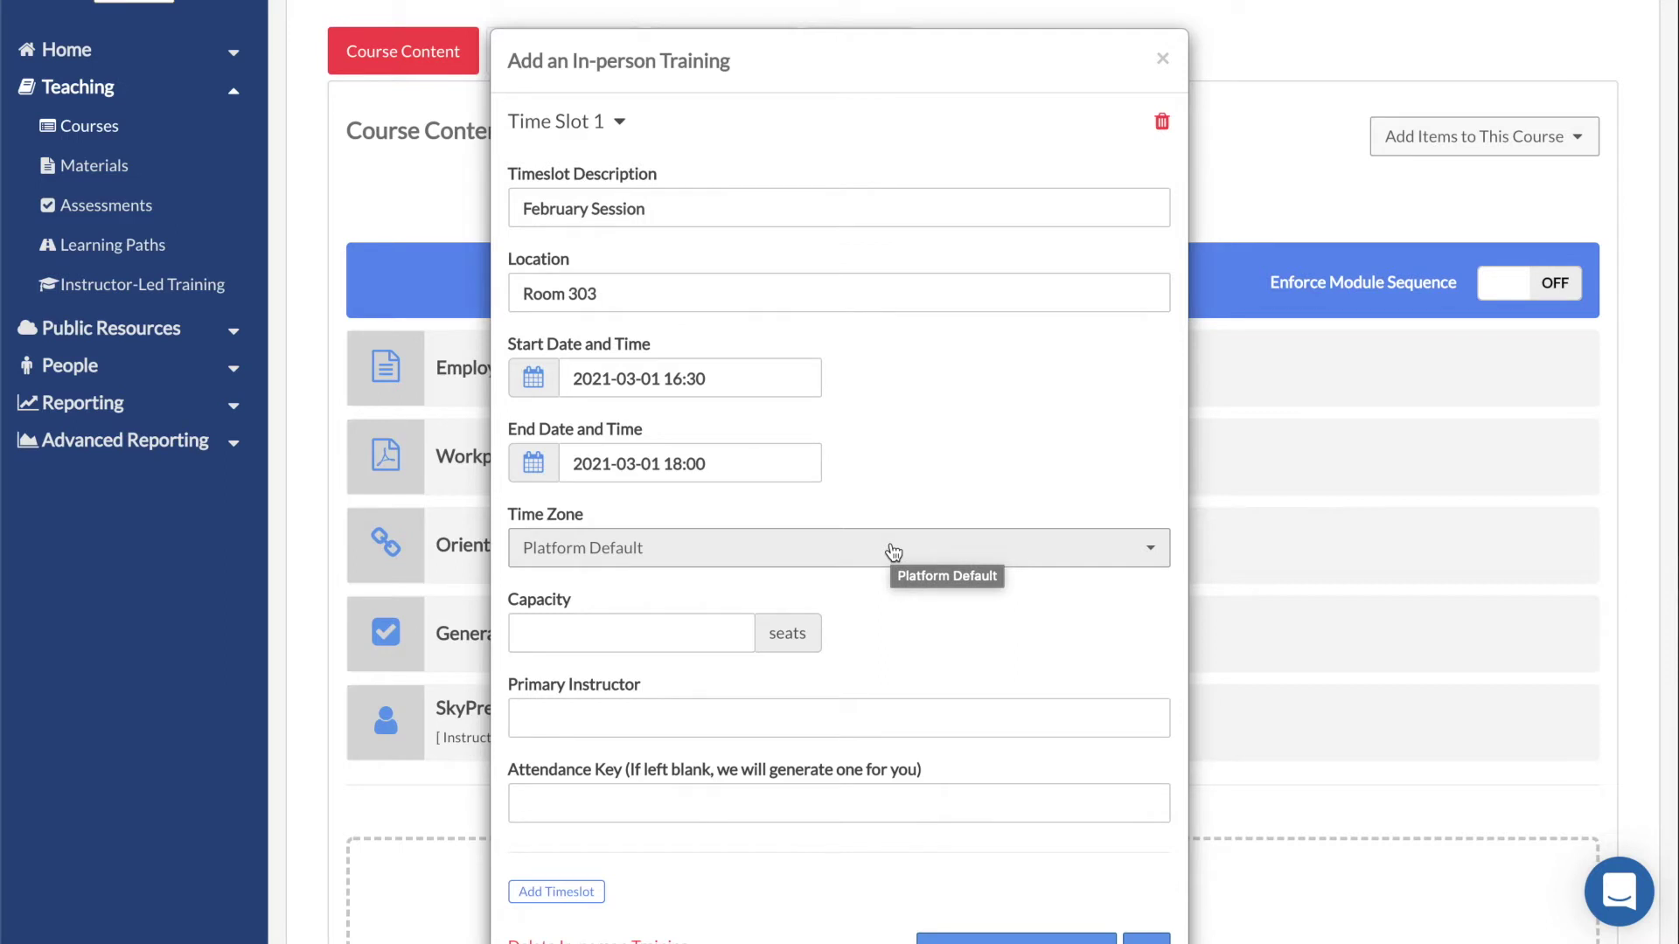
click(892, 553)
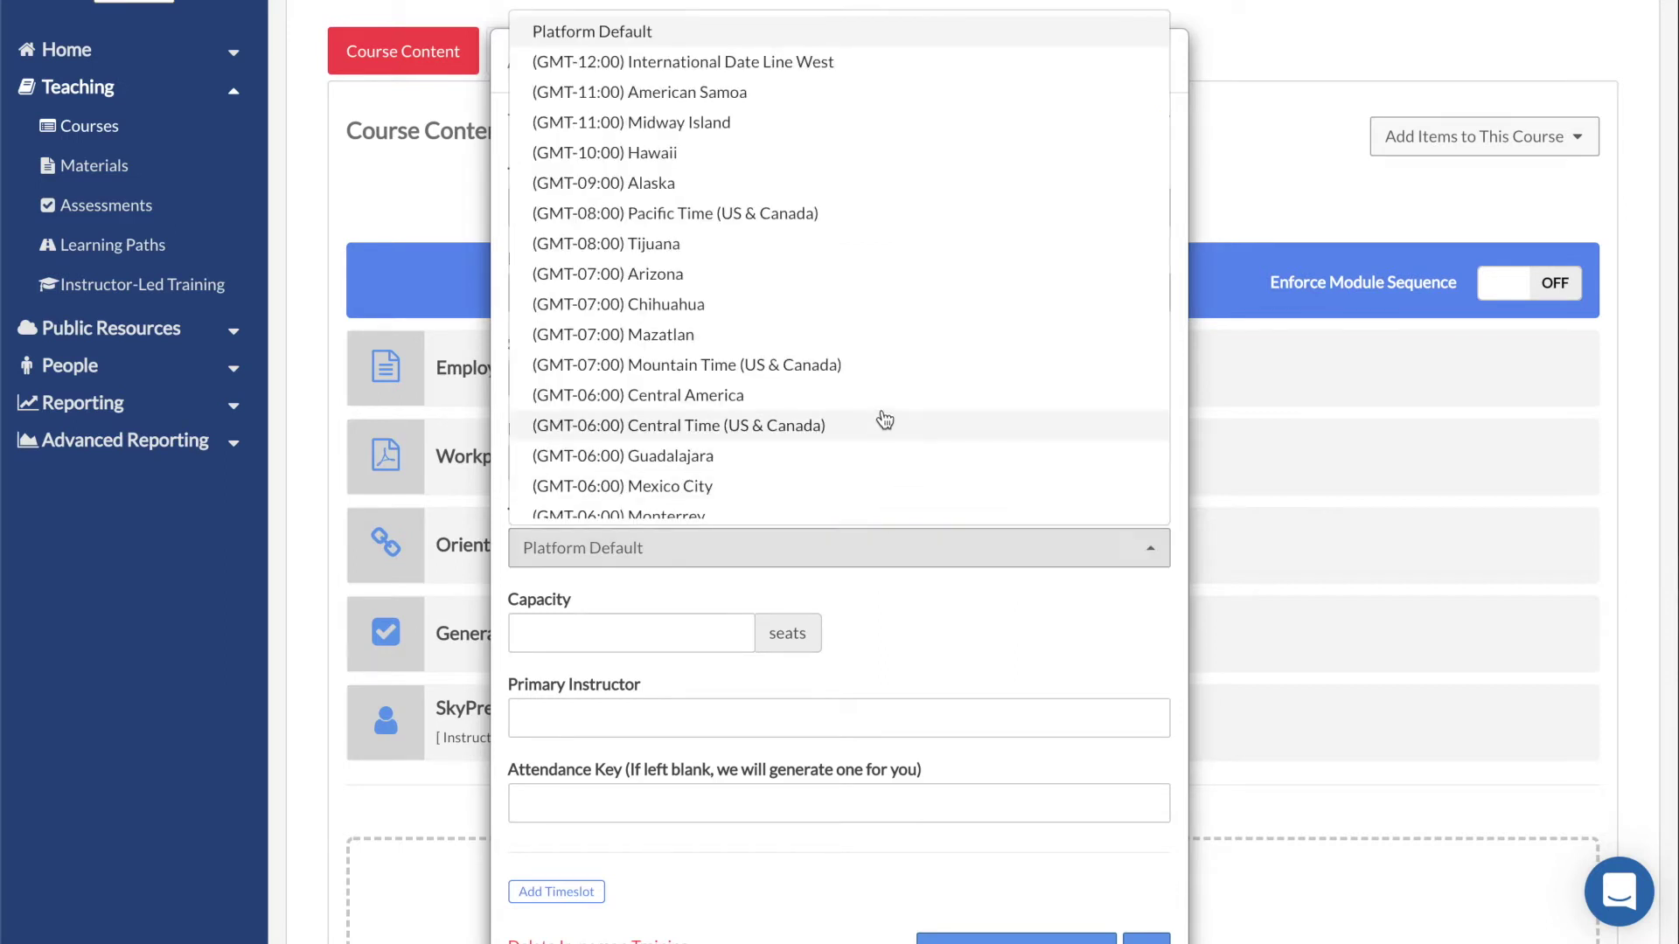
scroll(881, 366, down, 3)
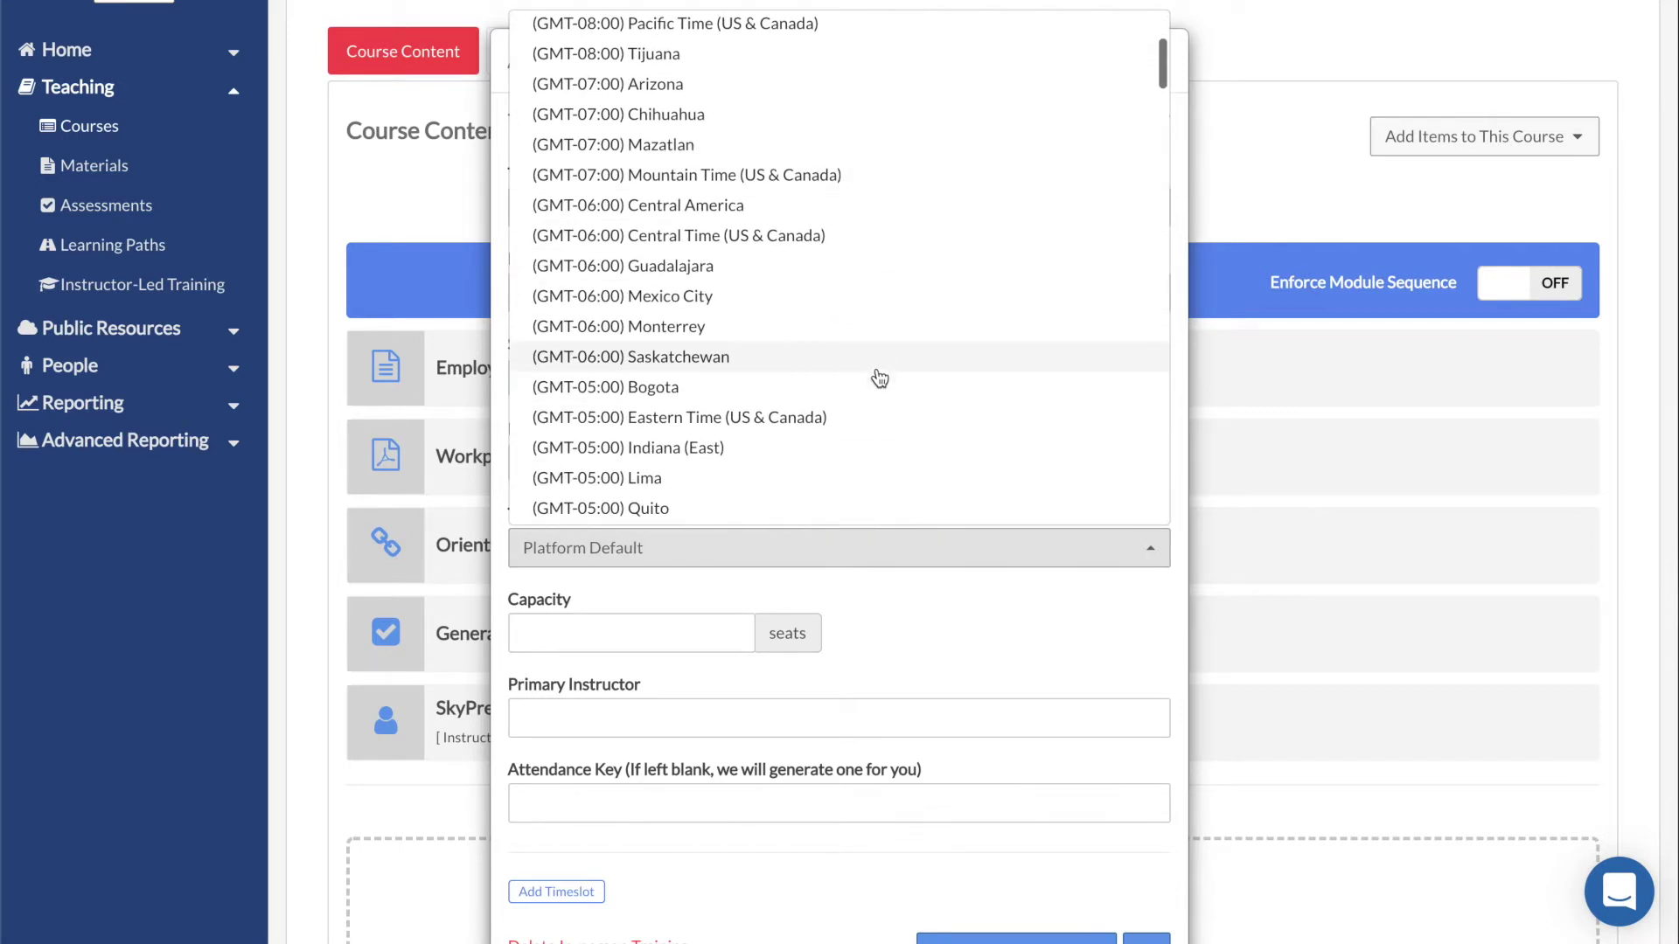
click(862, 423)
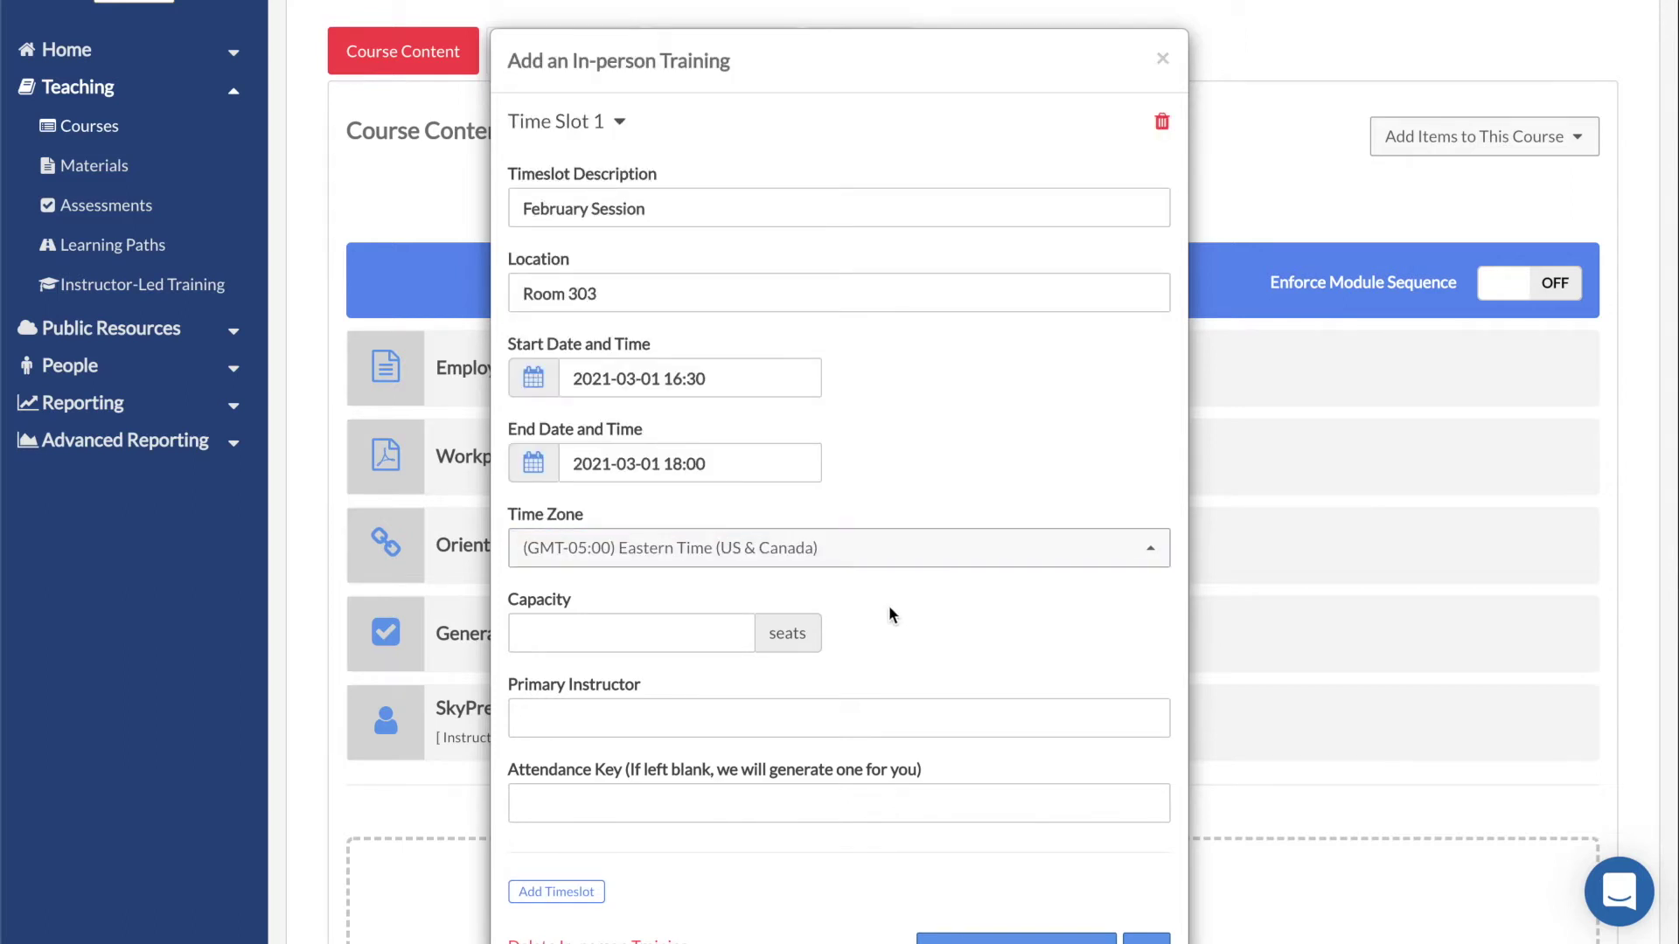
scroll(889, 608, down, 1)
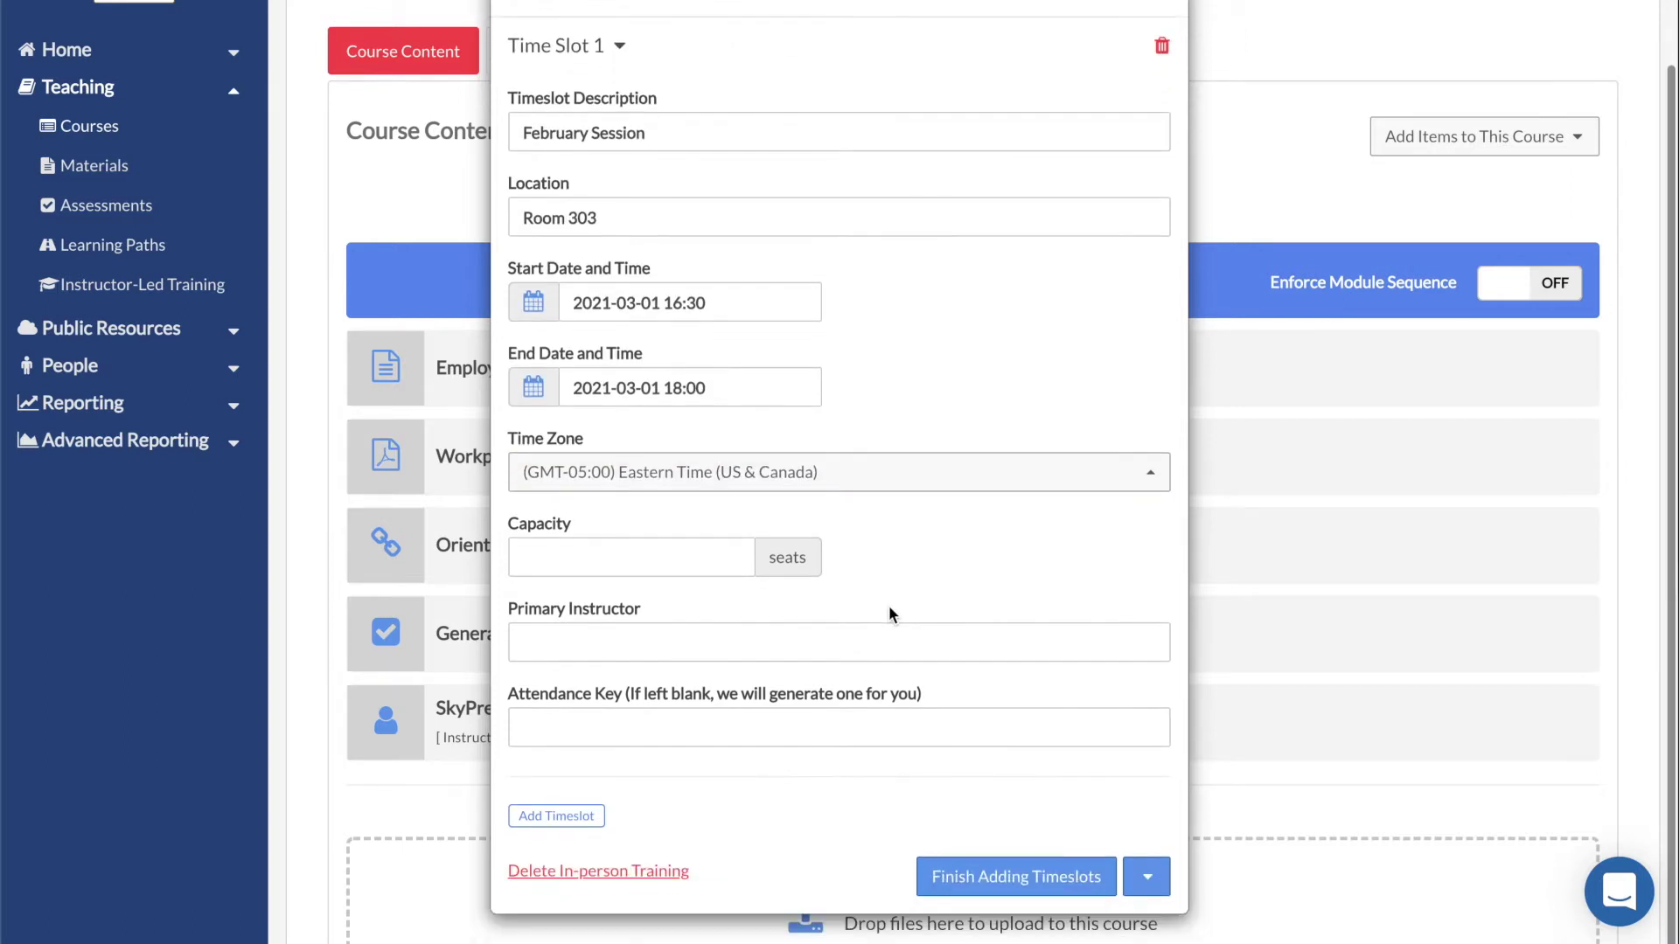
- Set the slot's capacity to 10 seats and enter the primary instructor's name
click(663, 561)
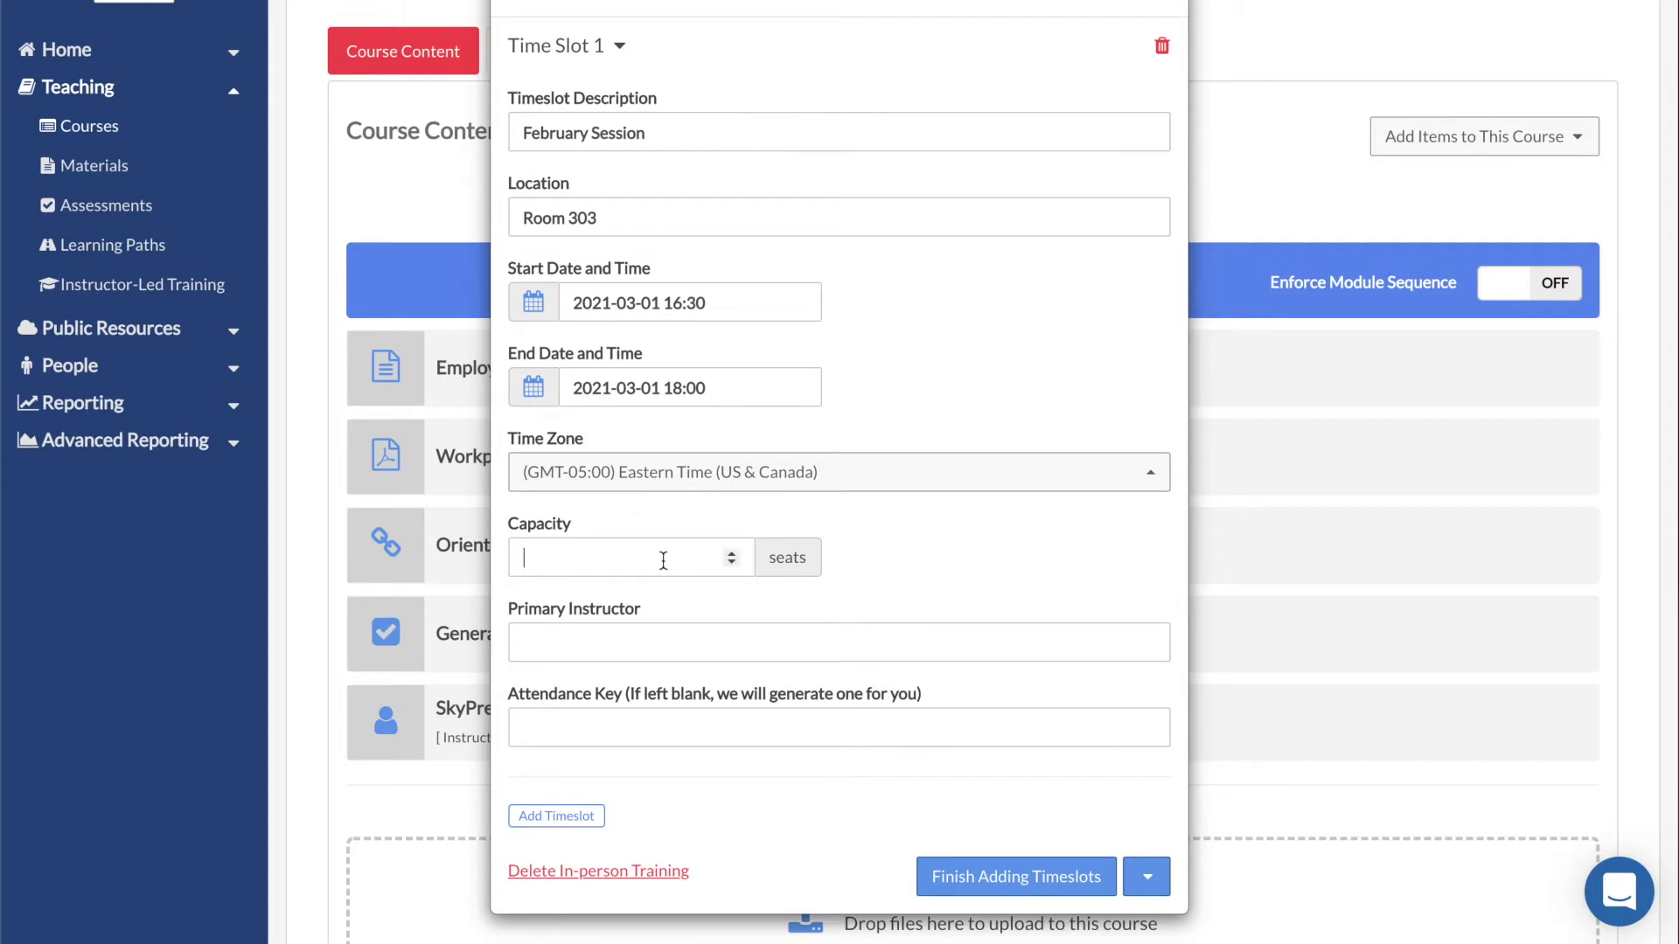
text(10)
click(676, 636)
text(Mr Smith)
- Add and then delete a second time slot, keeping only Time Slot 1
click(557, 817)
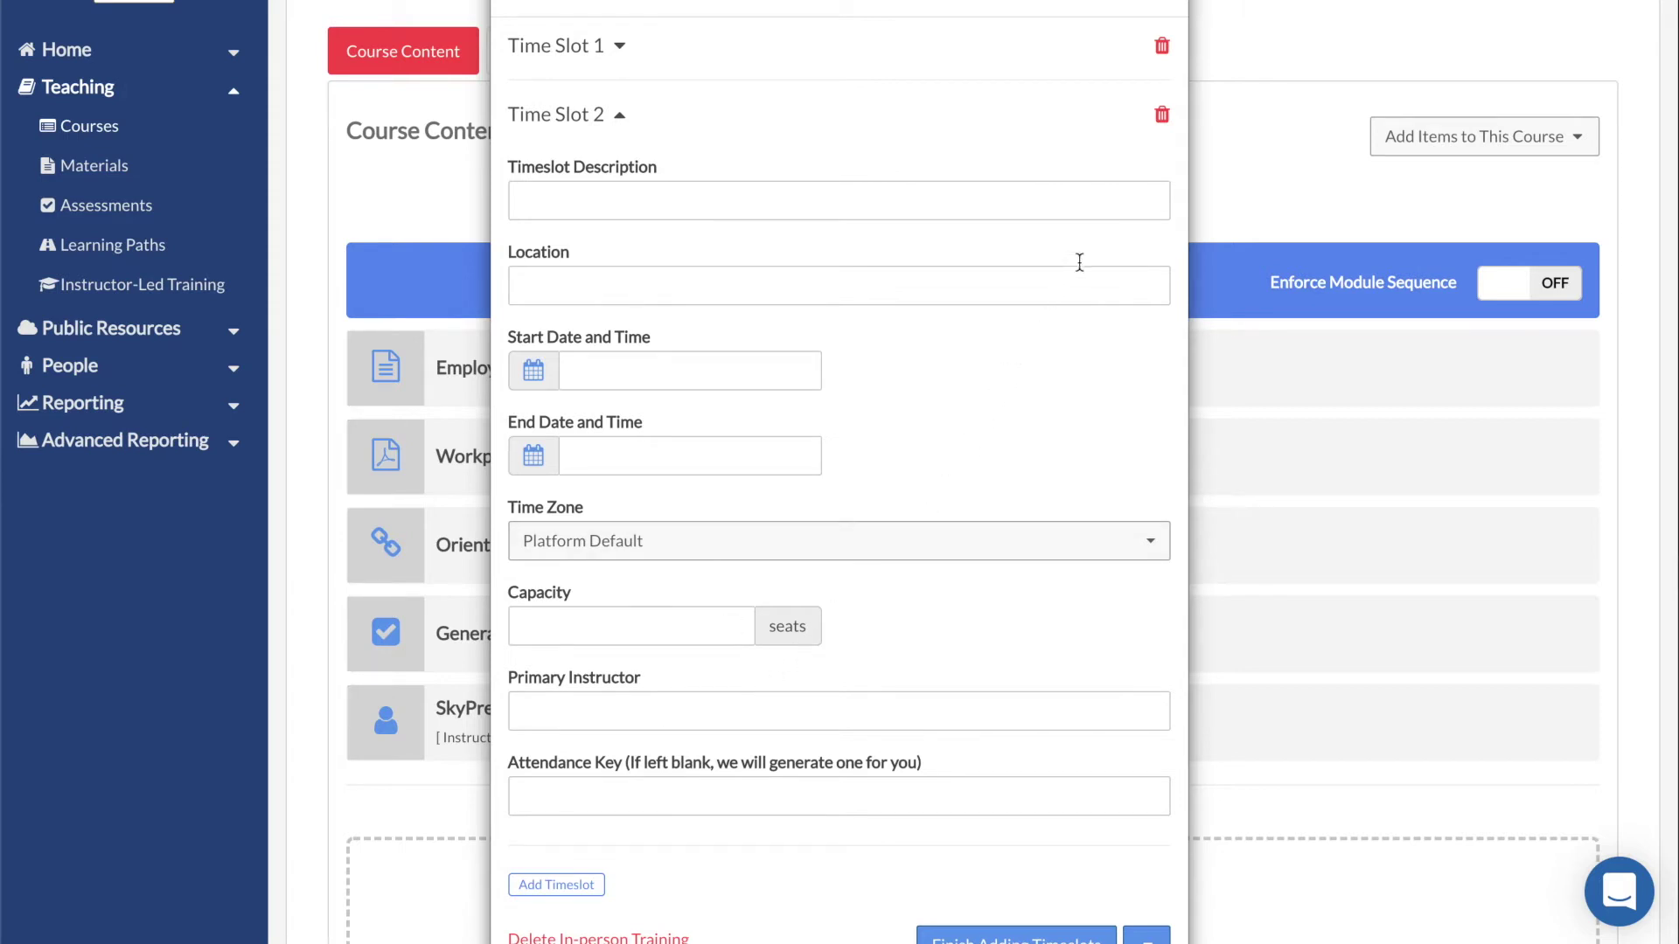
click(1161, 116)
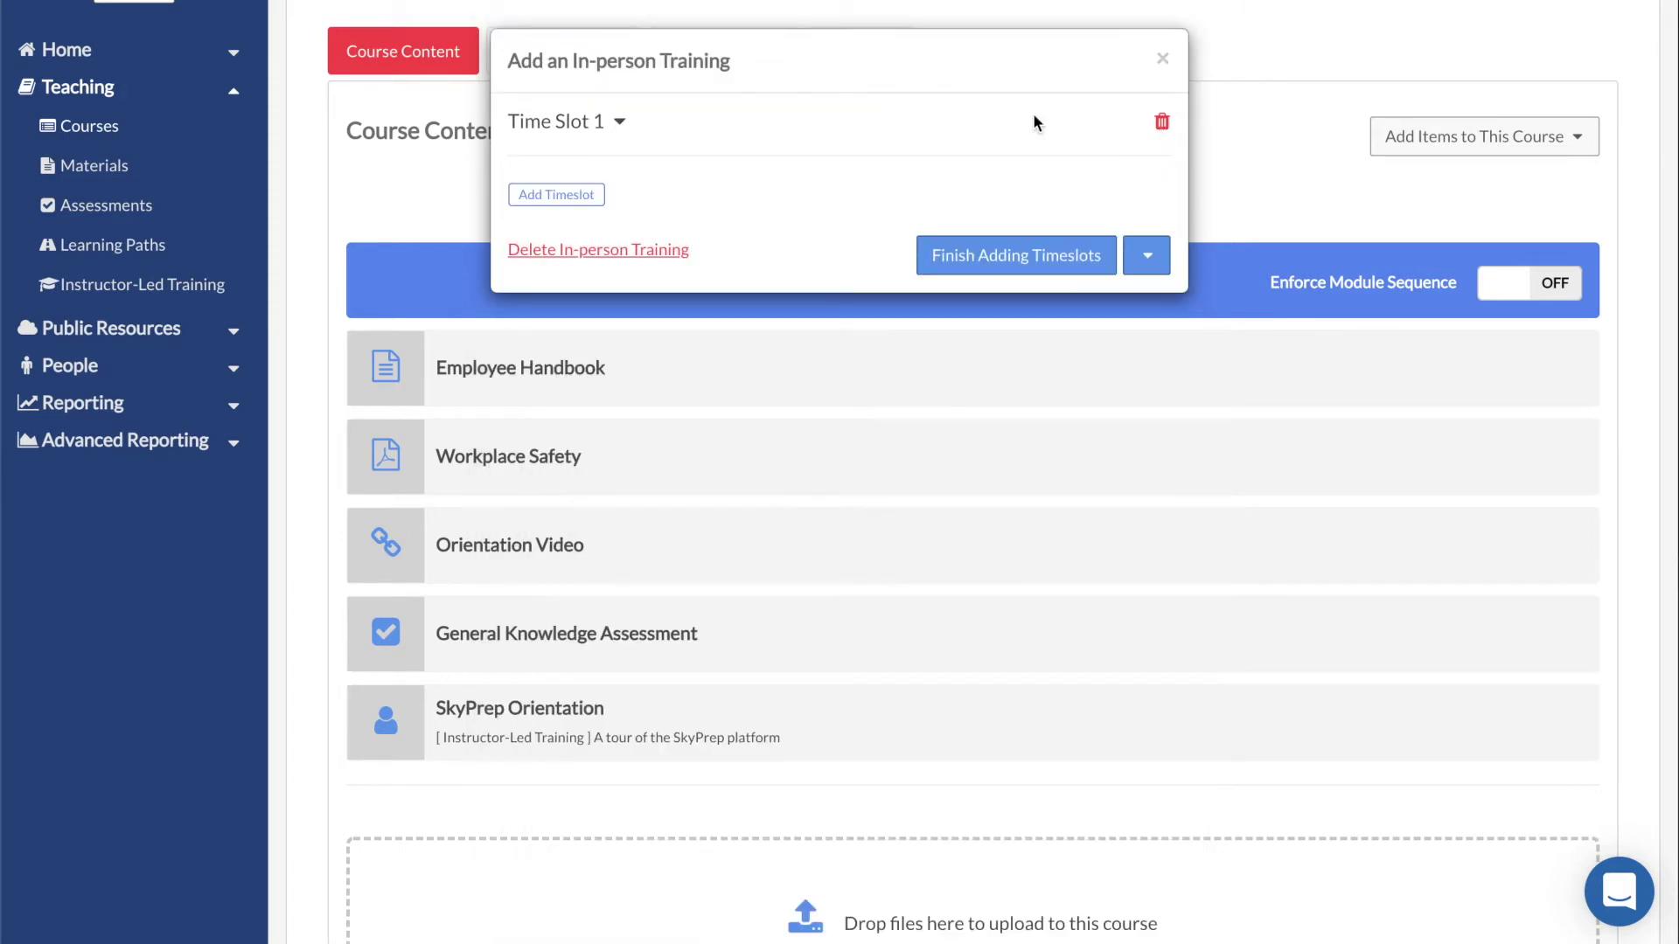
click(619, 121)
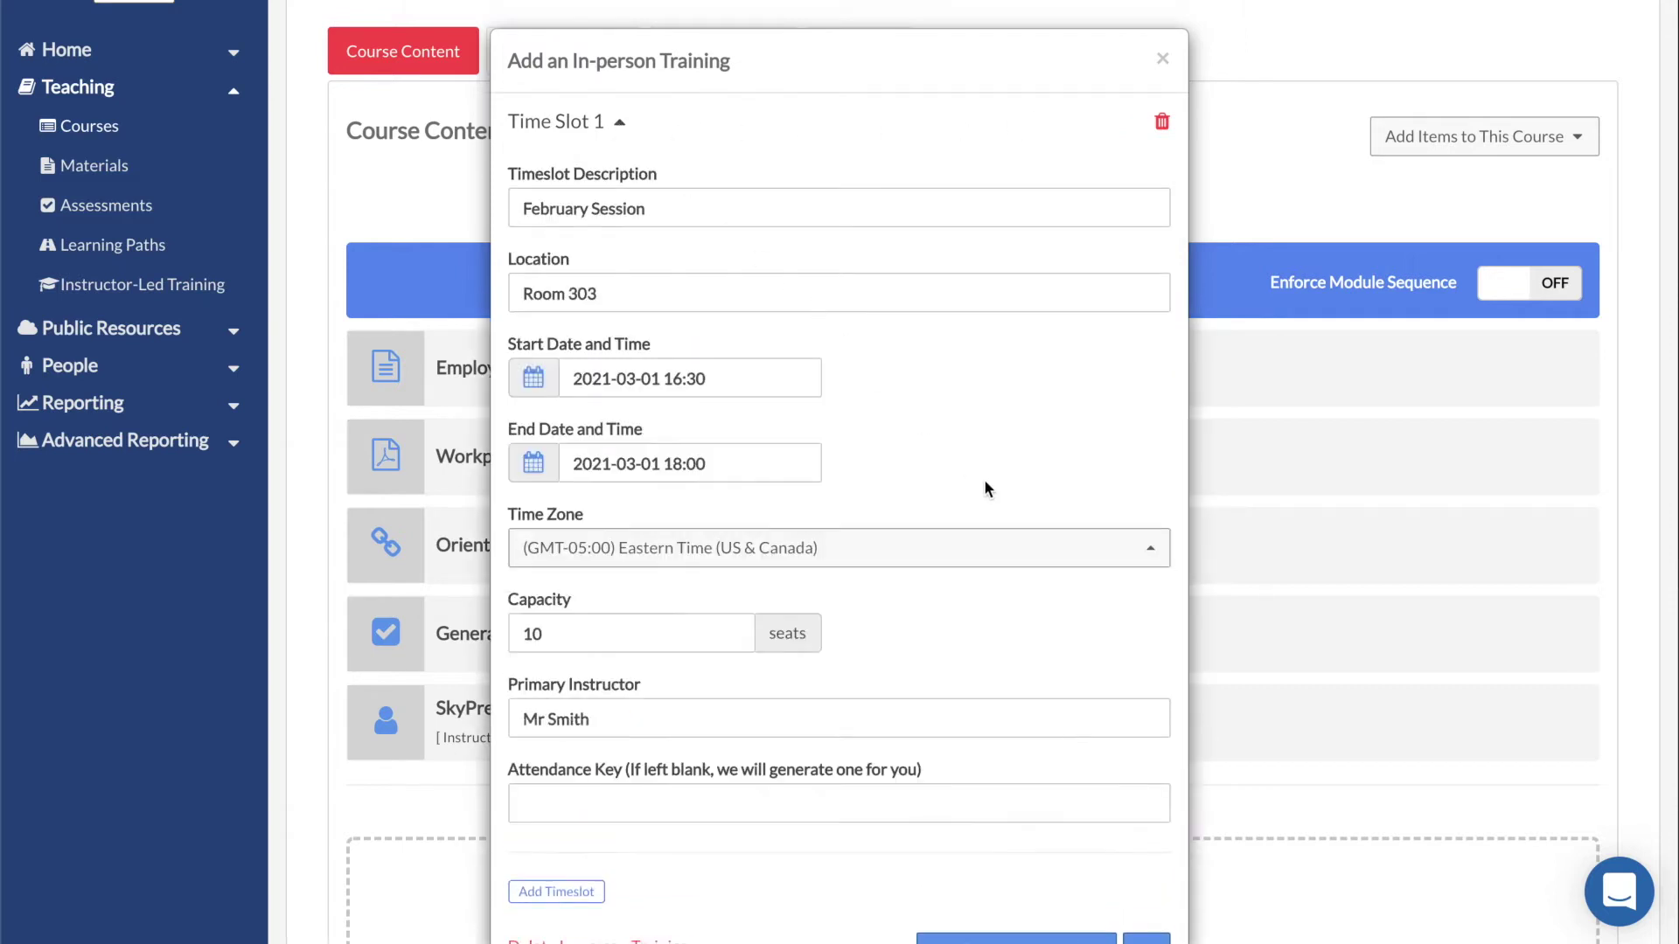
scroll(986, 488, down, 2)
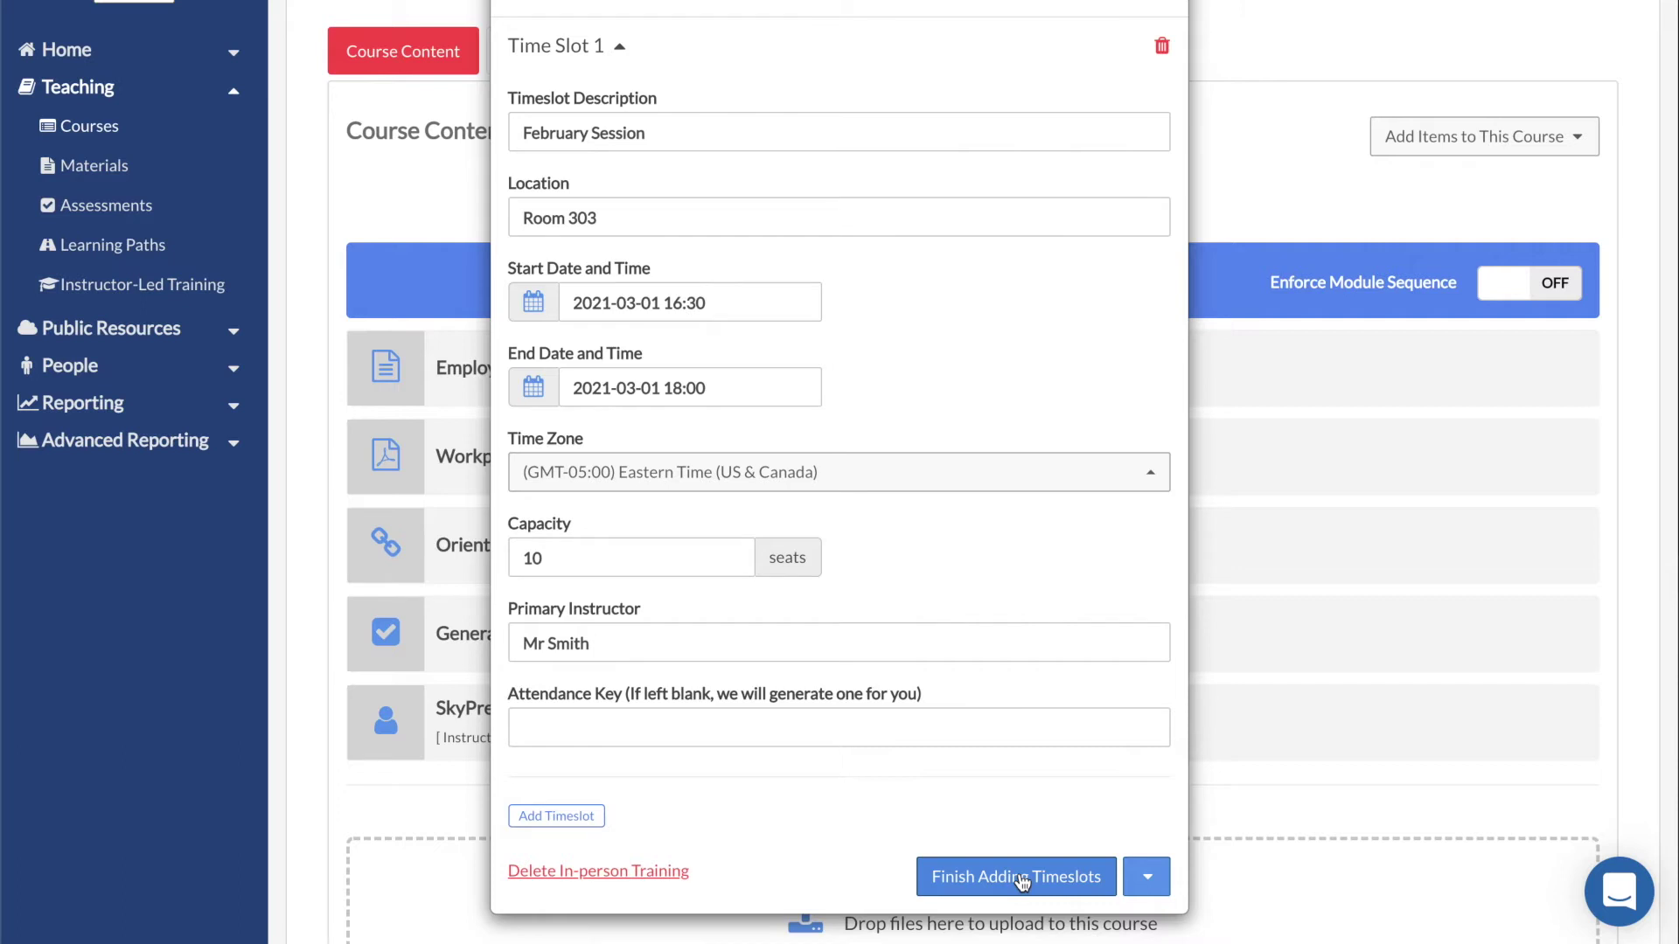
click(1149, 878)
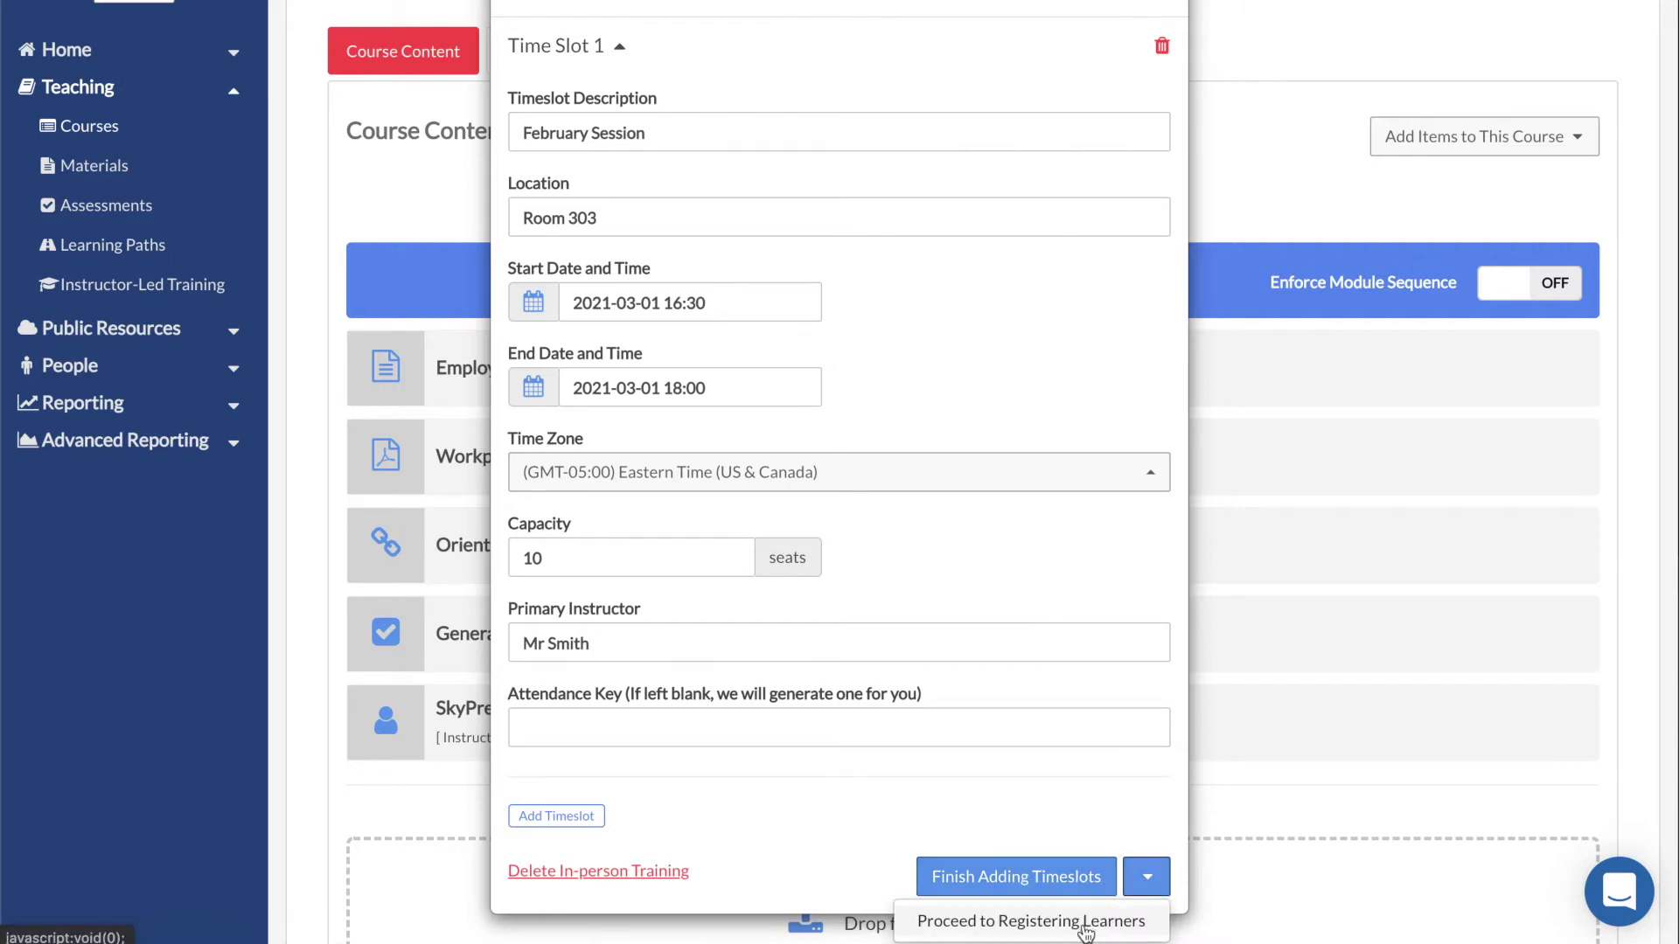
- Save the time slot and register the enrolled learner for Timeslot 1
click(1038, 930)
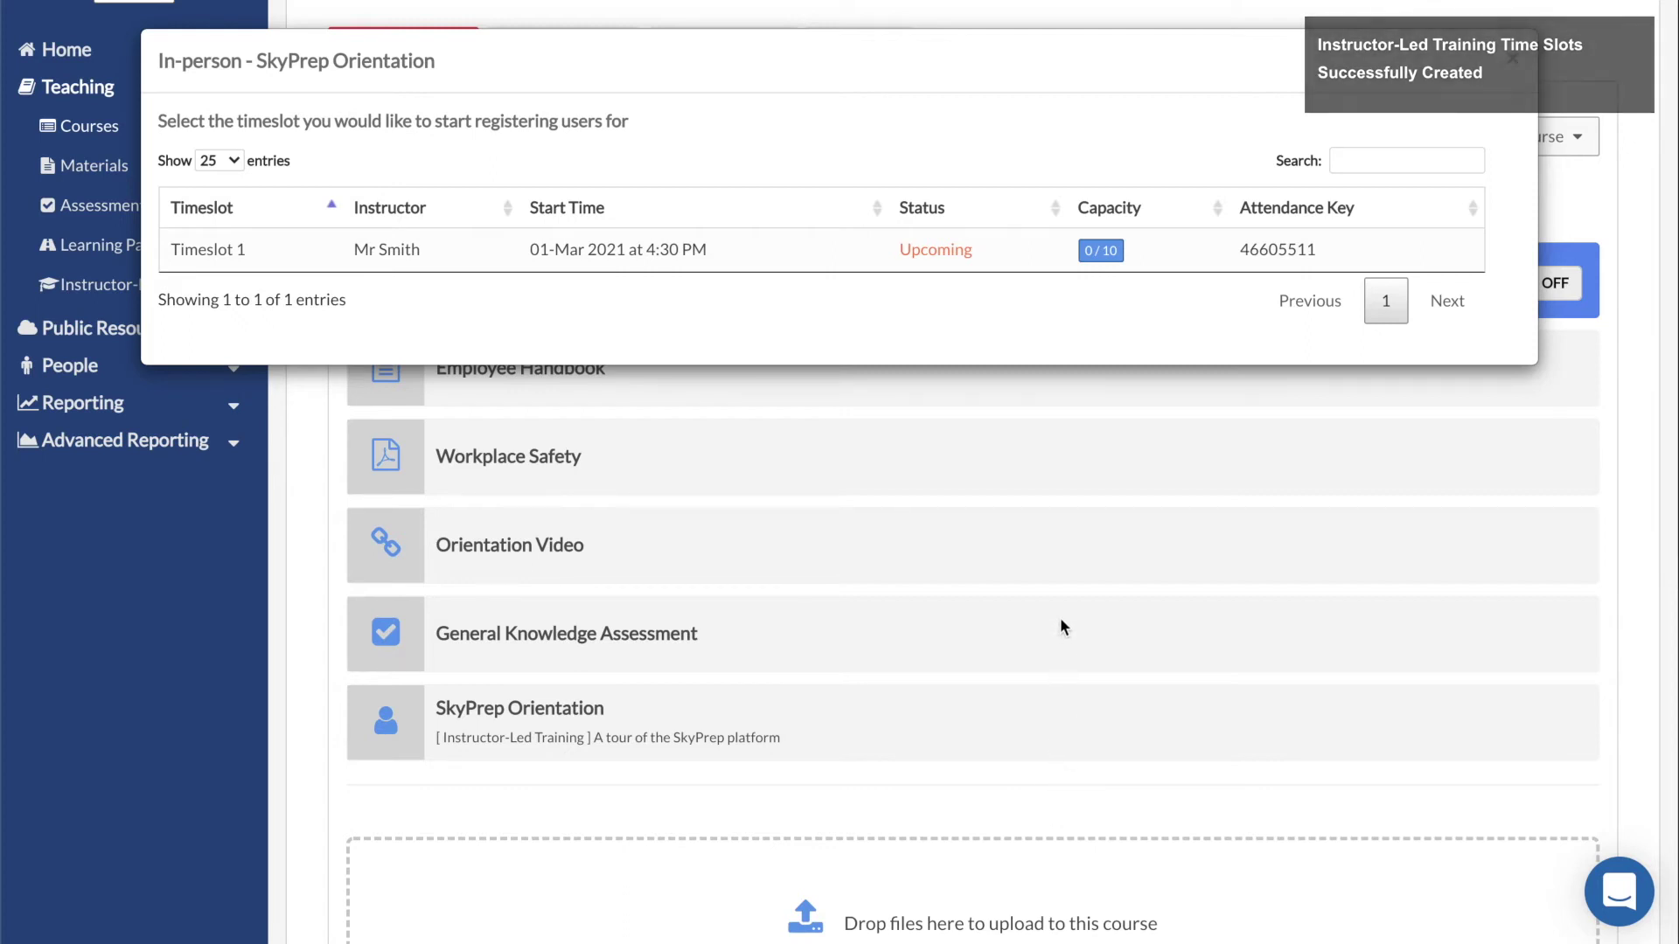
click(1100, 251)
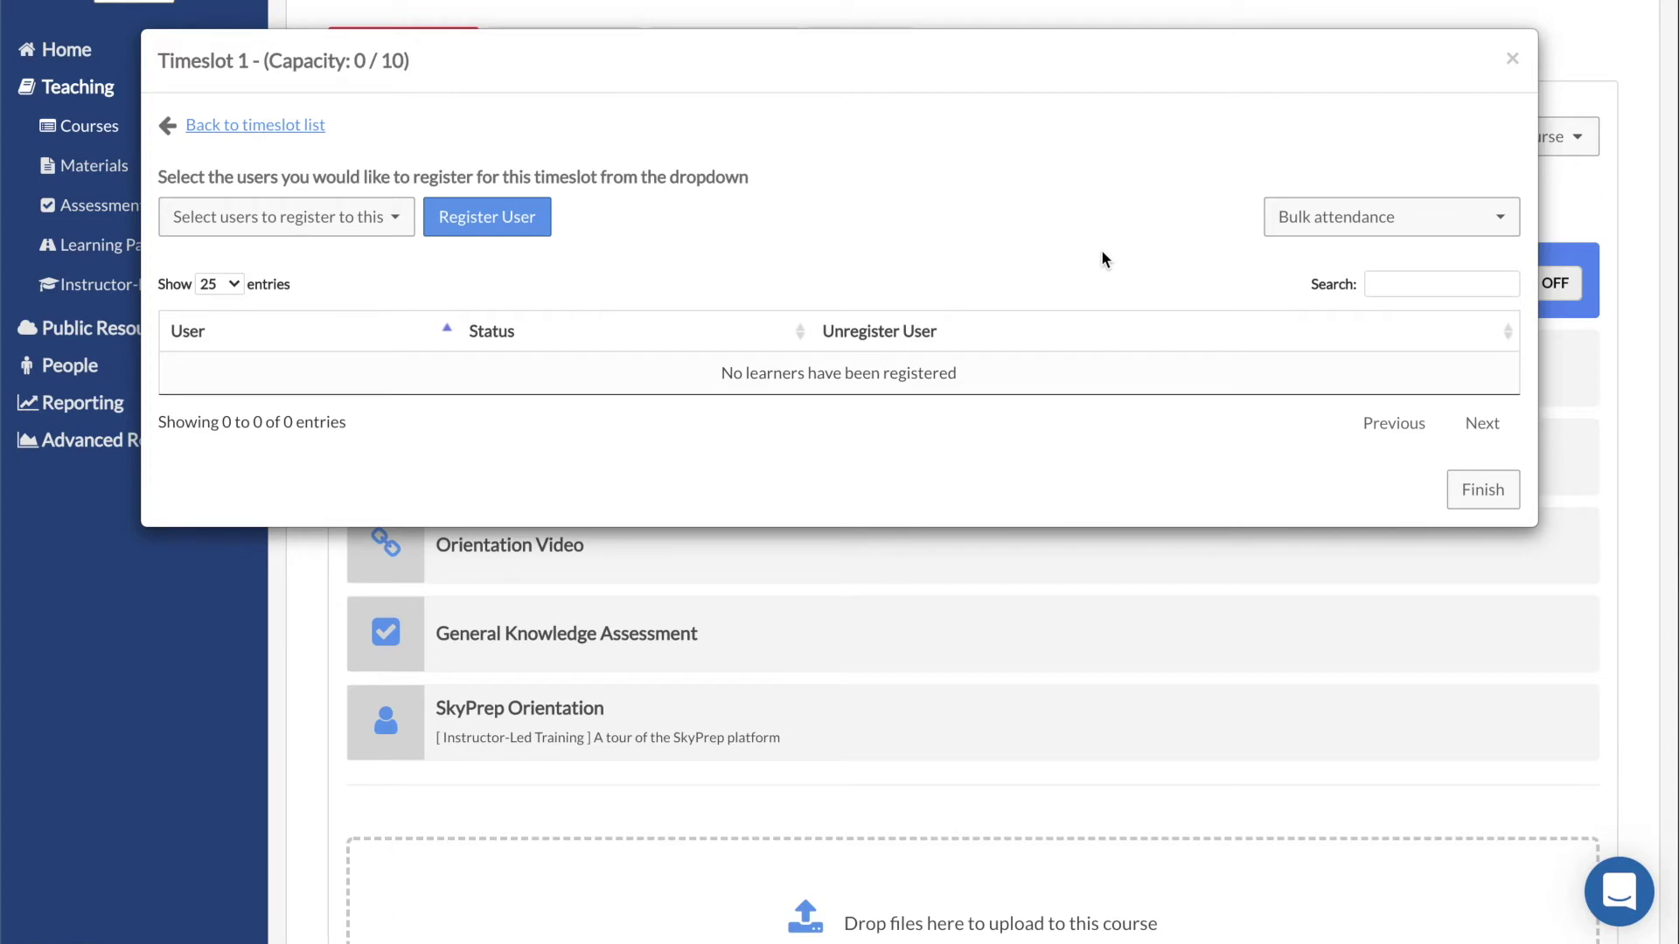
click(384, 219)
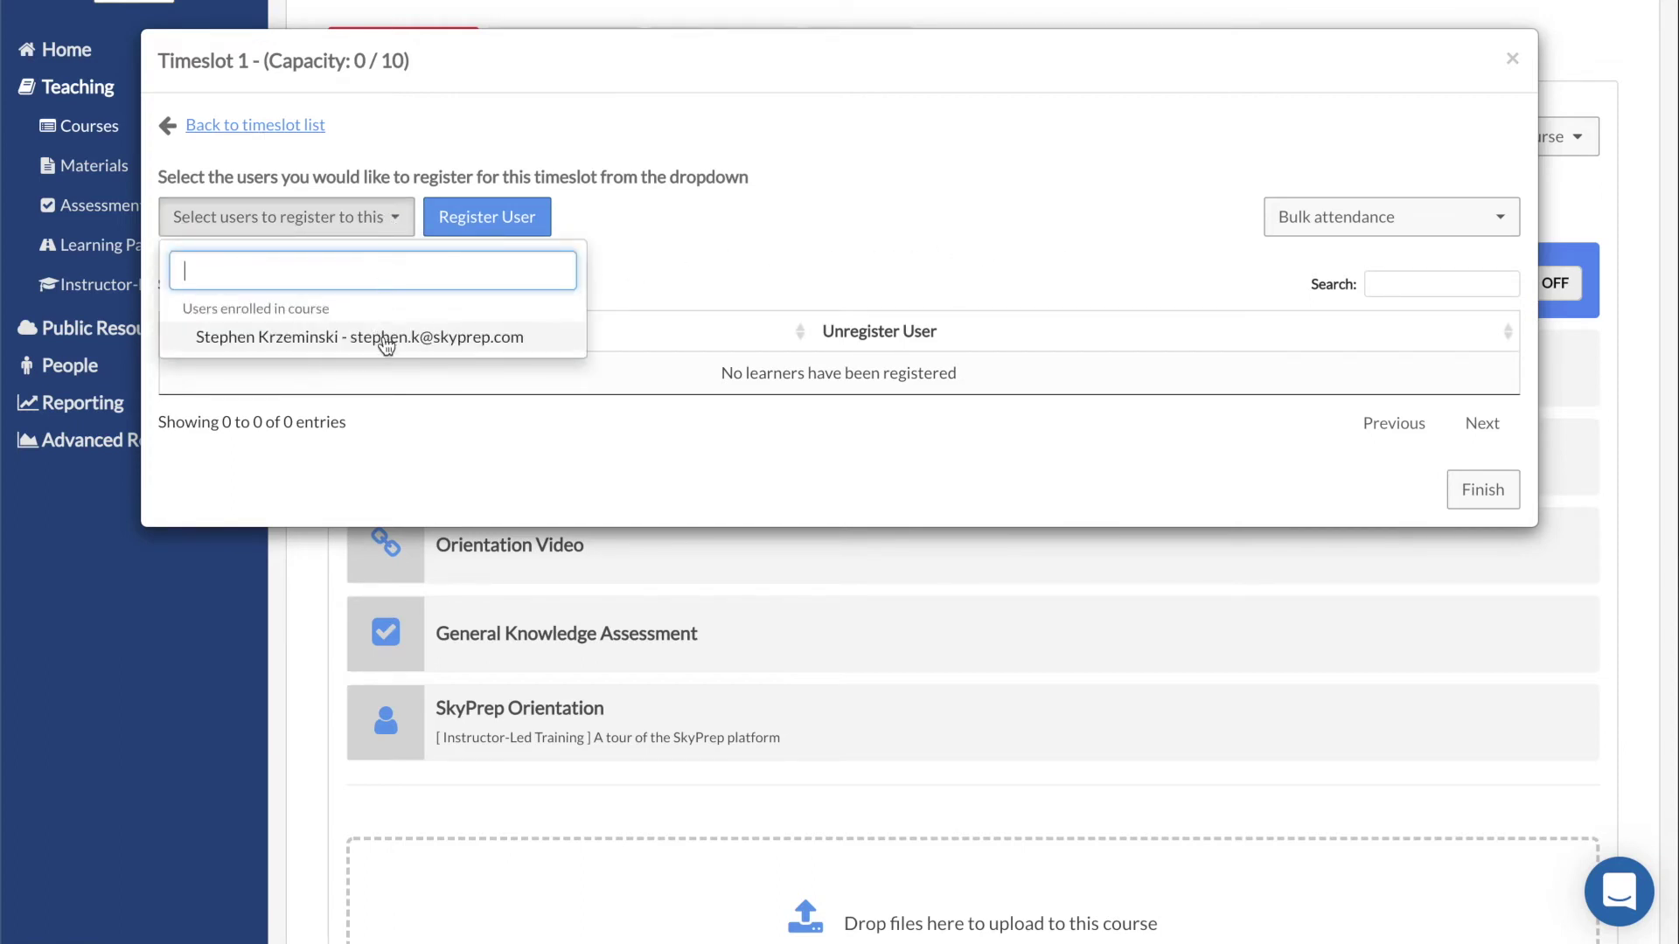
click(429, 338)
click(432, 424)
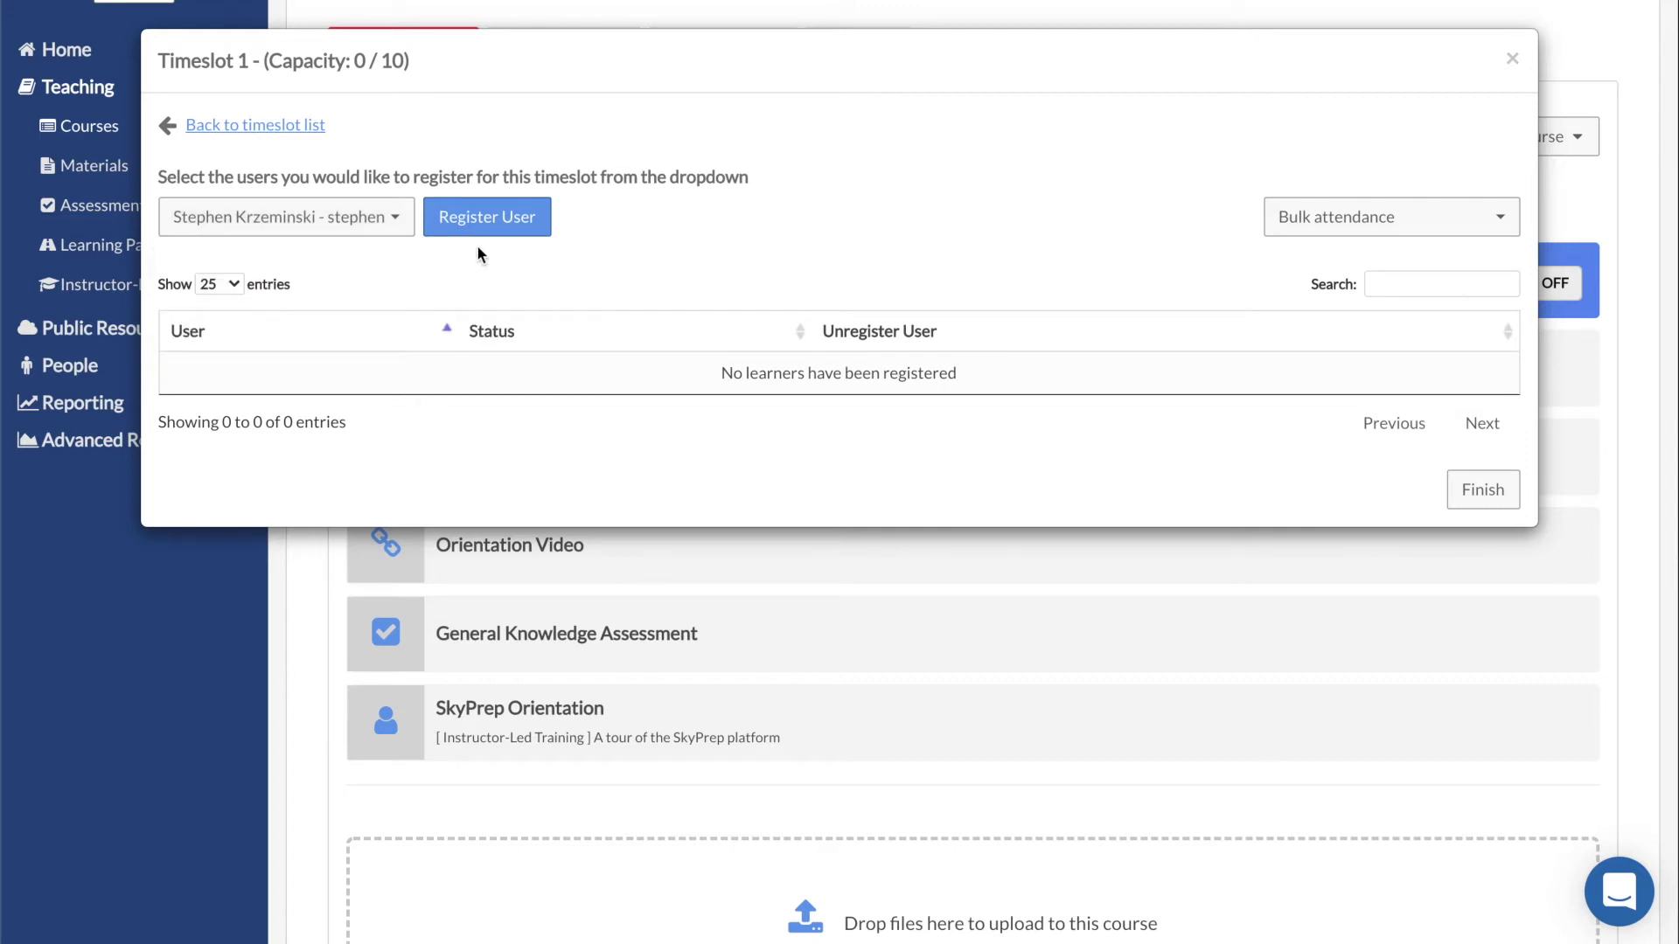
click(487, 220)
- Leave the learner's attendance as Pending and return to the timeslot list
click(731, 379)
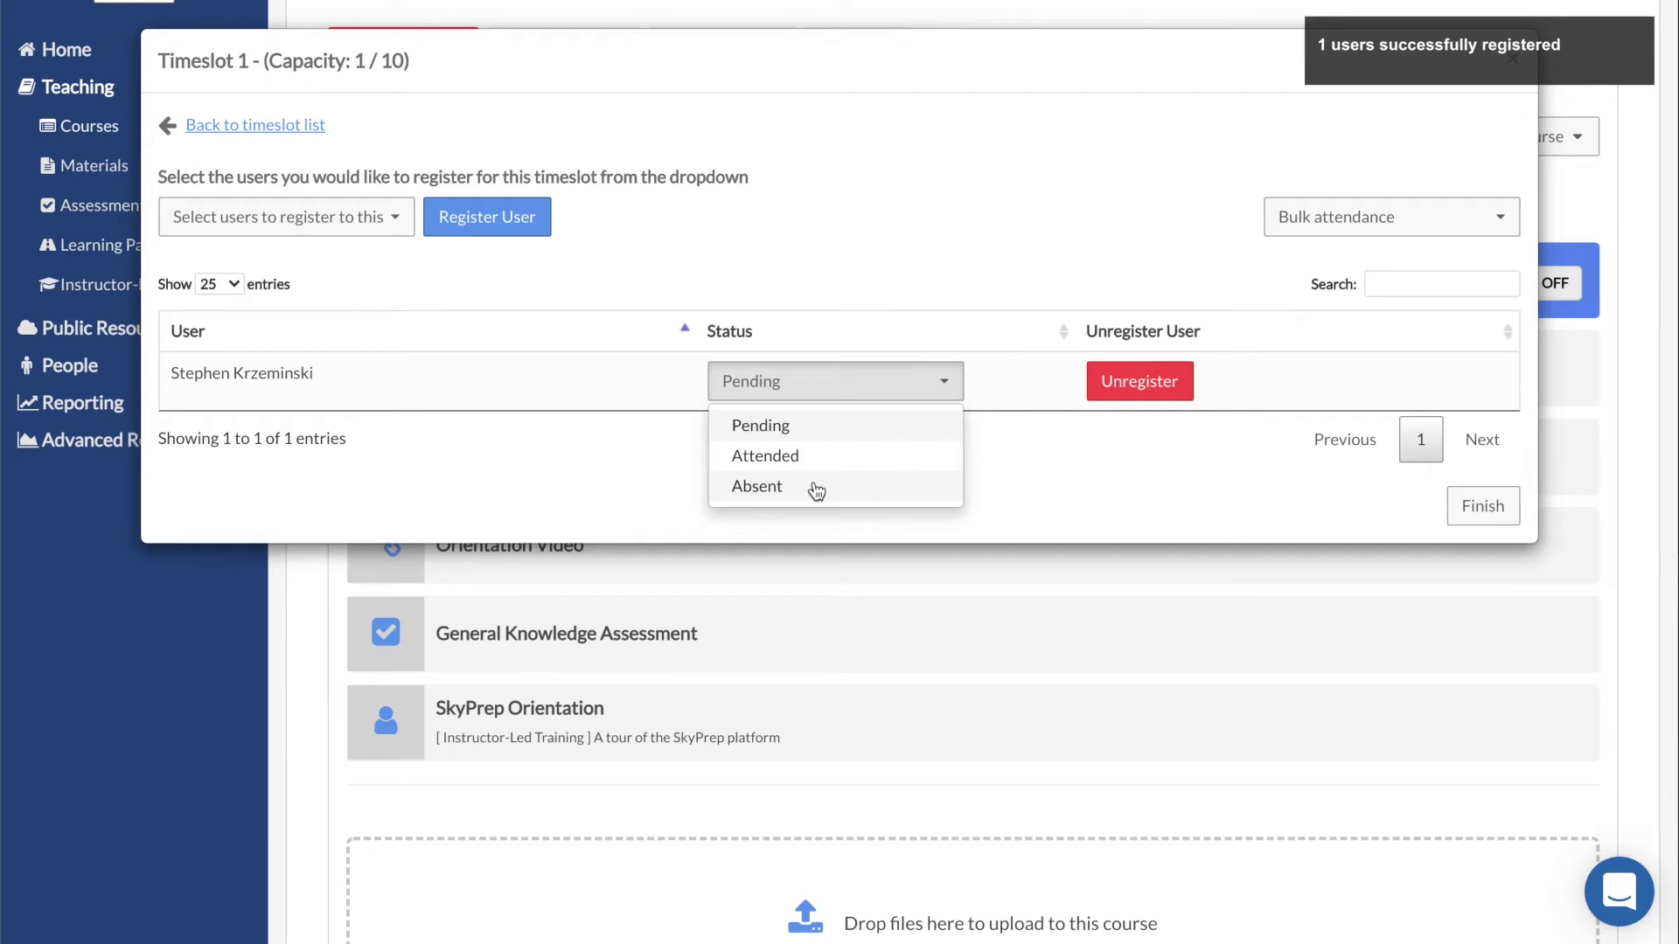
click(1021, 433)
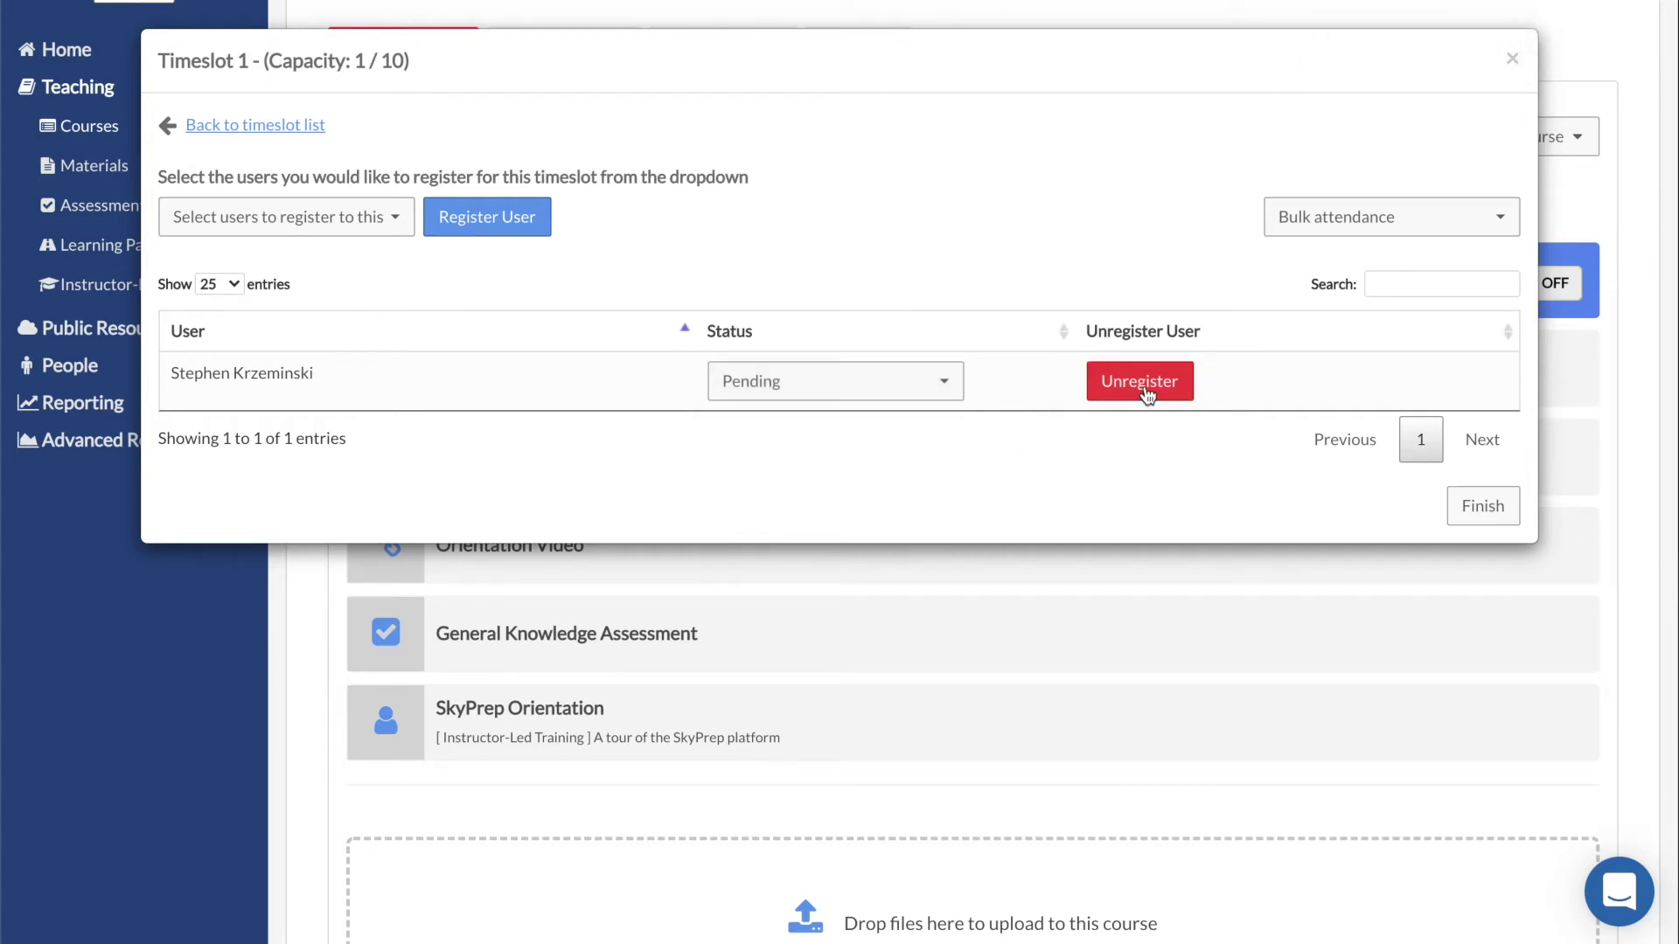
click(1360, 225)
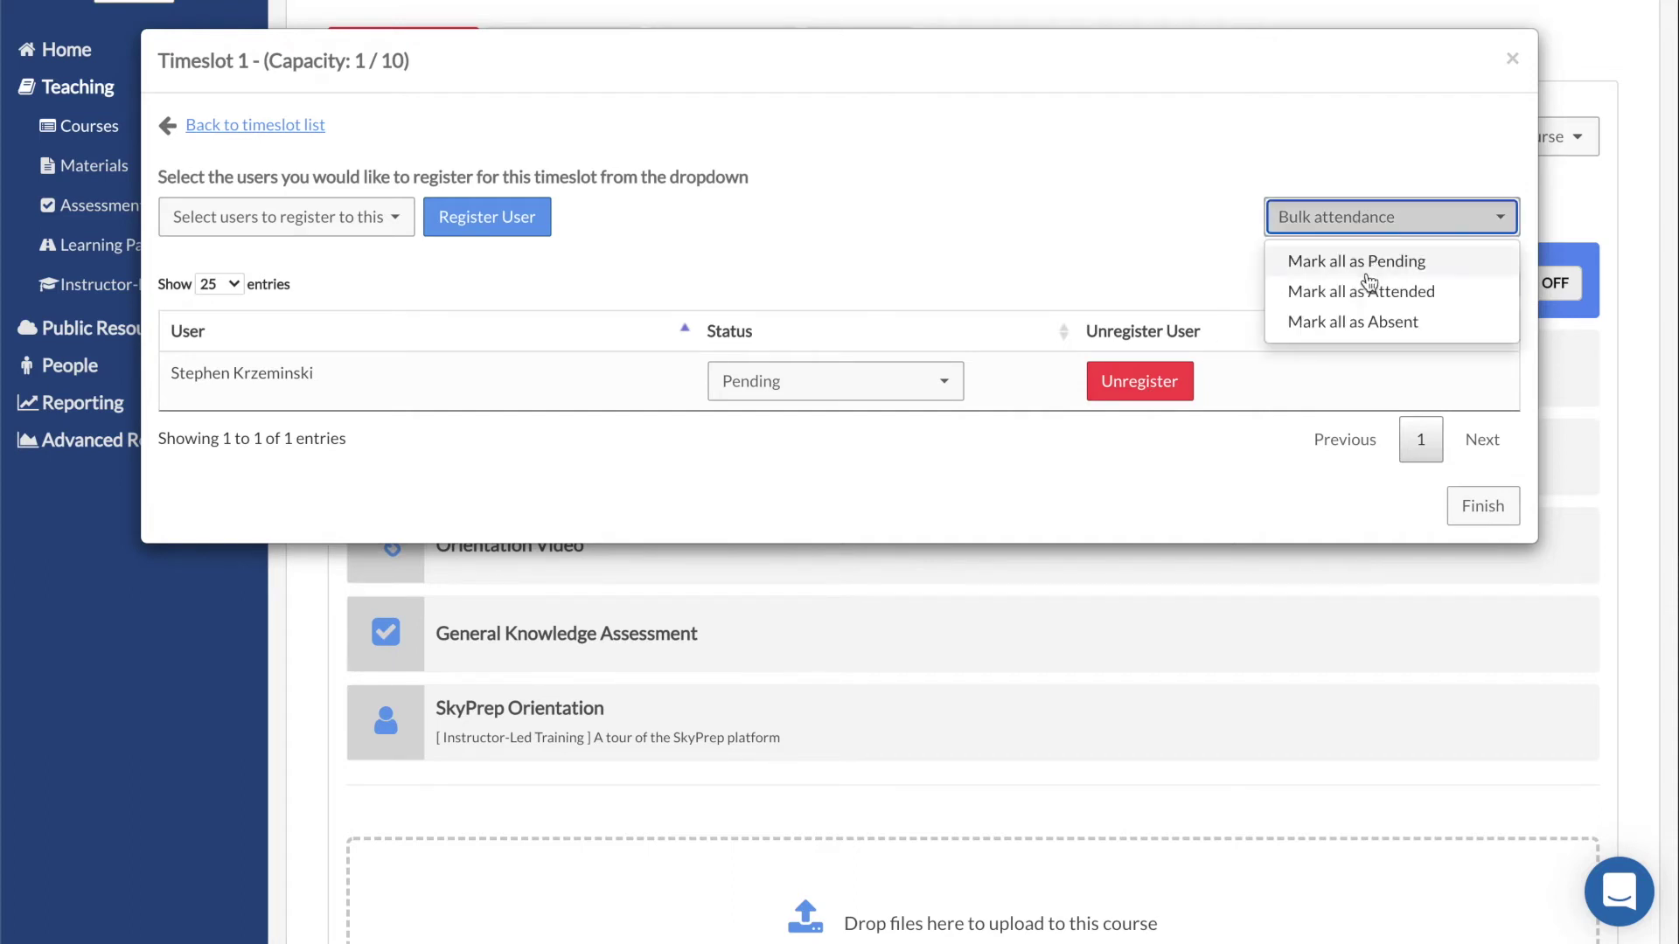
click(1357, 363)
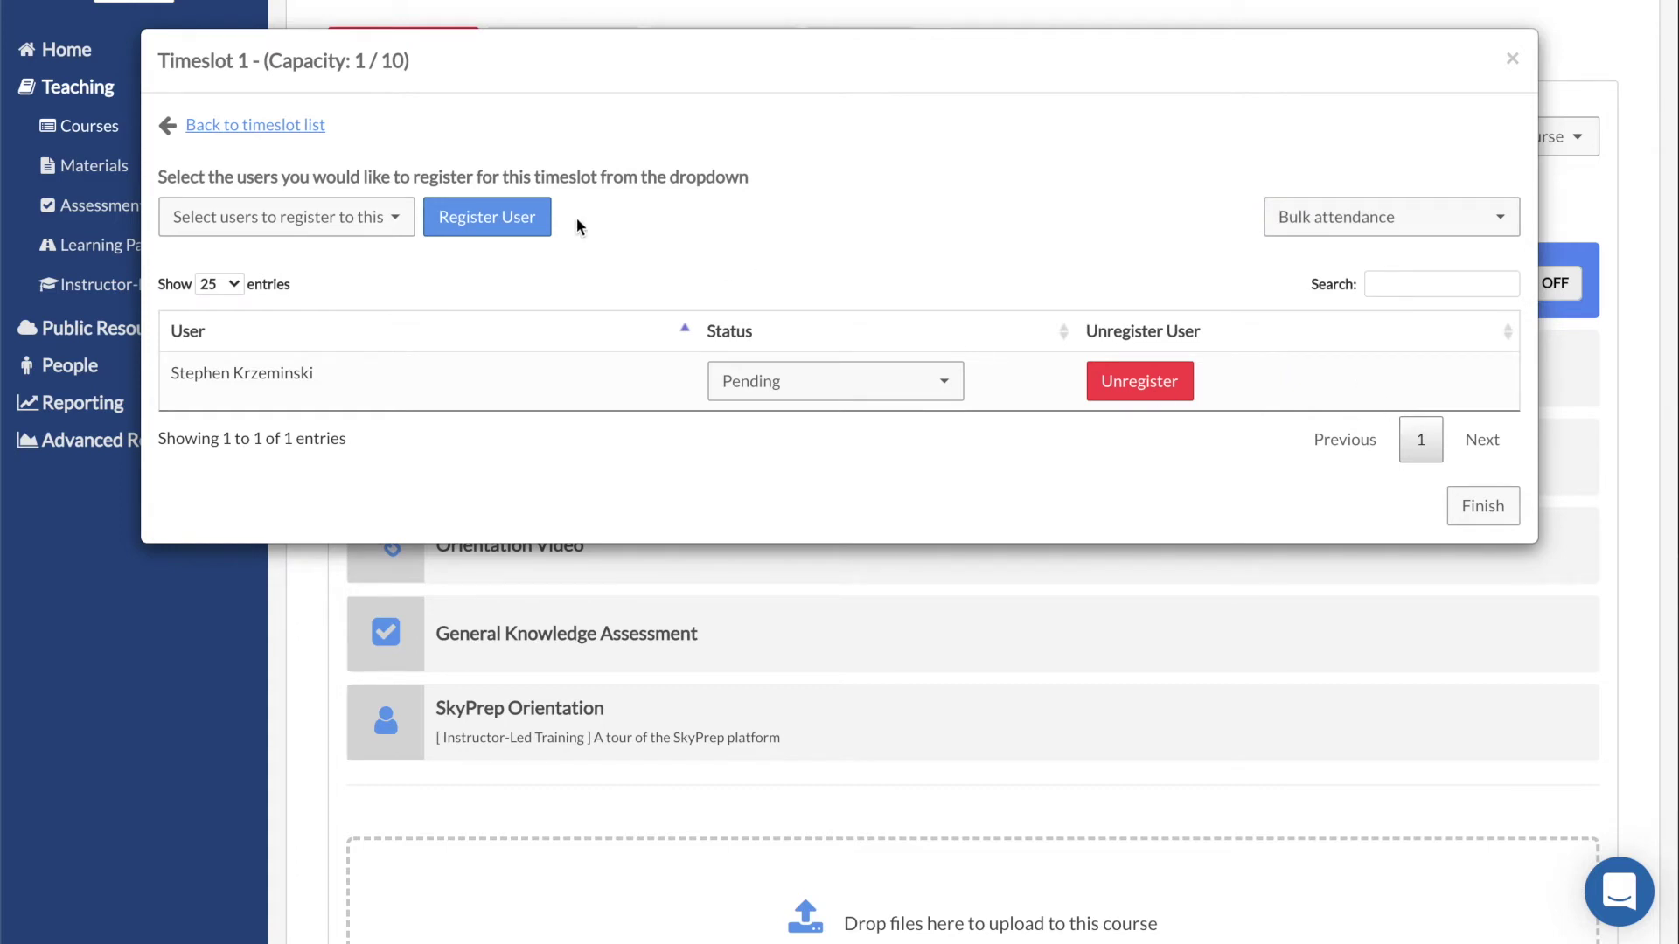
click(278, 129)
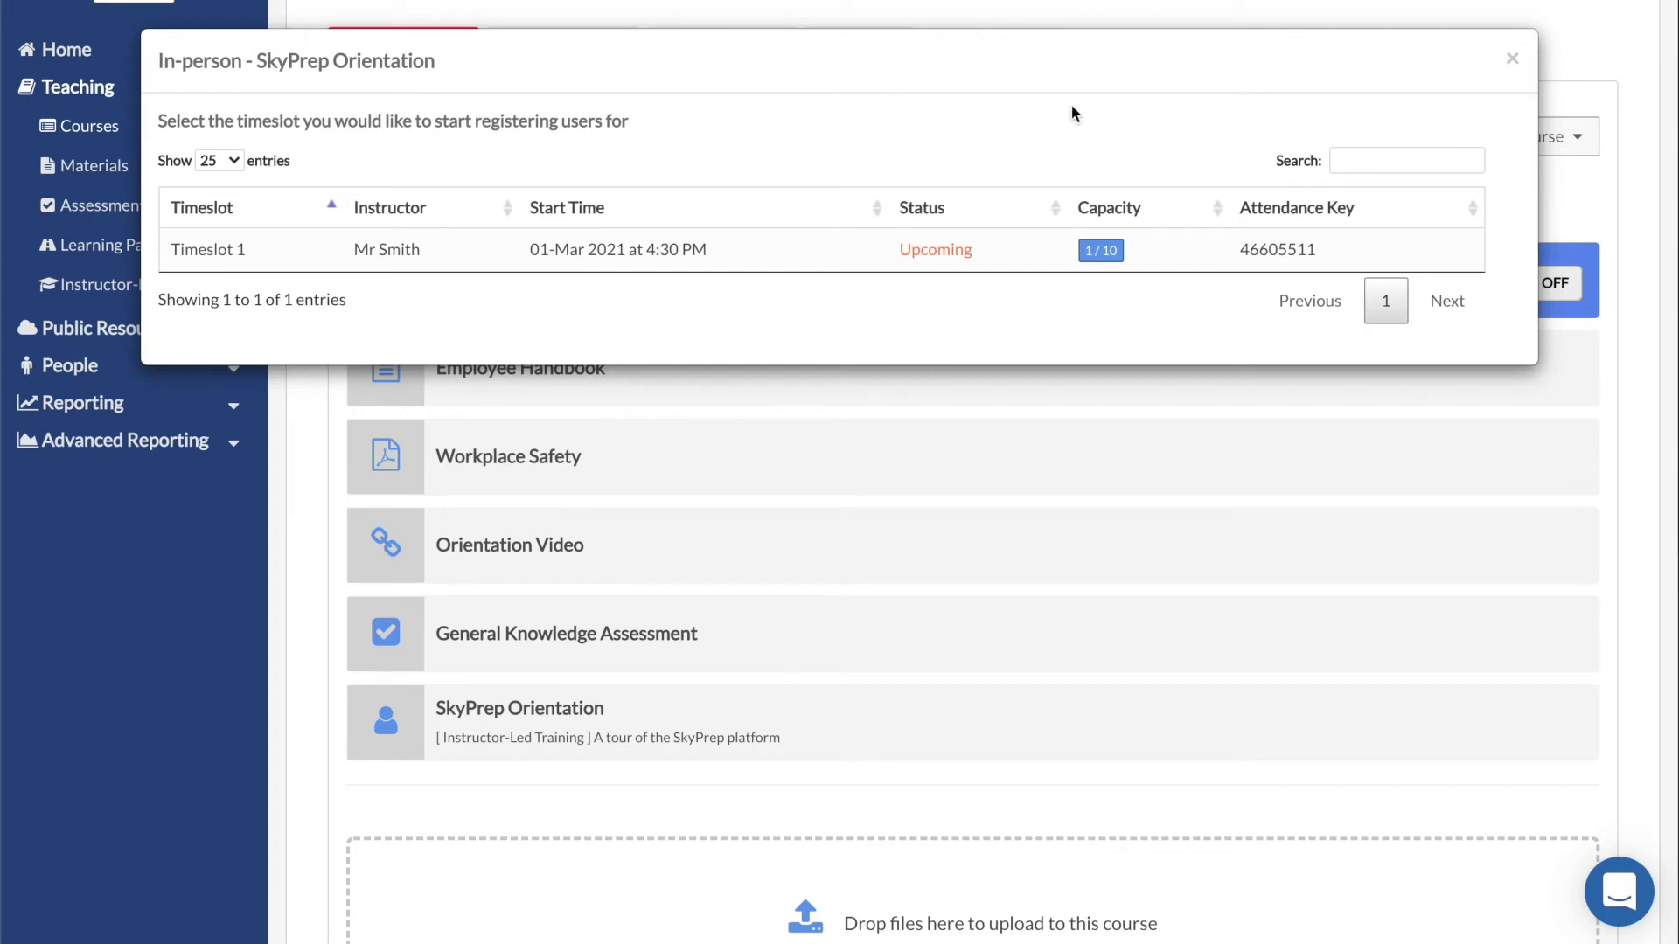
- View SkyPrep Orientation's time slots on the Instructor-Led Training page
click(1511, 62)
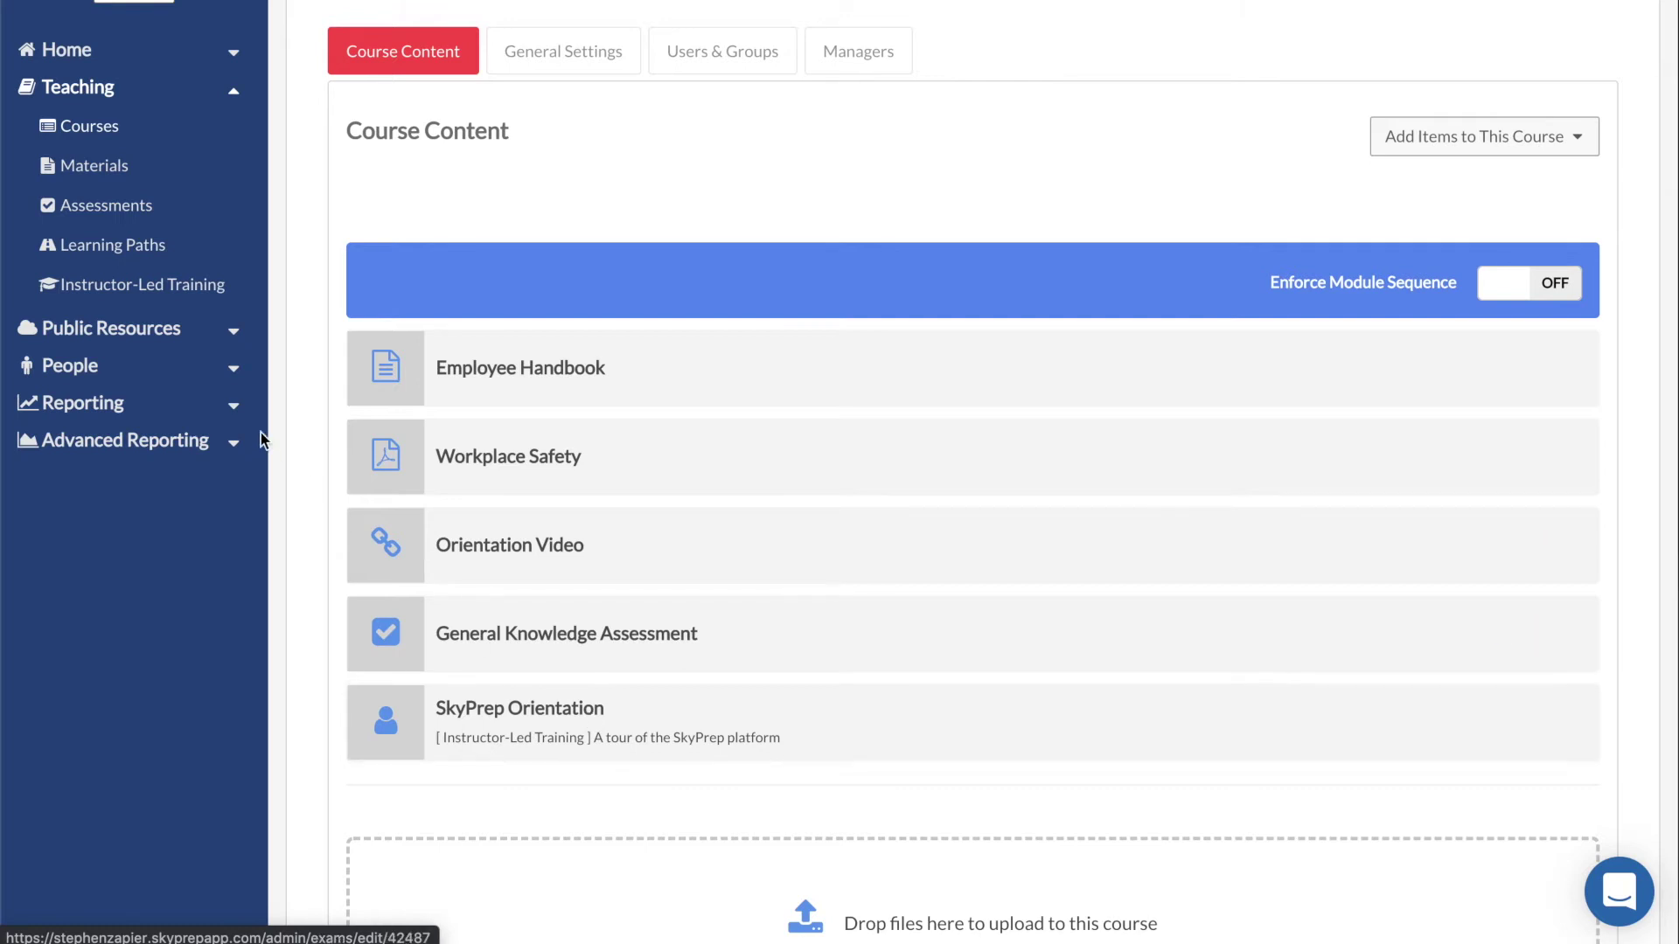
click(161, 299)
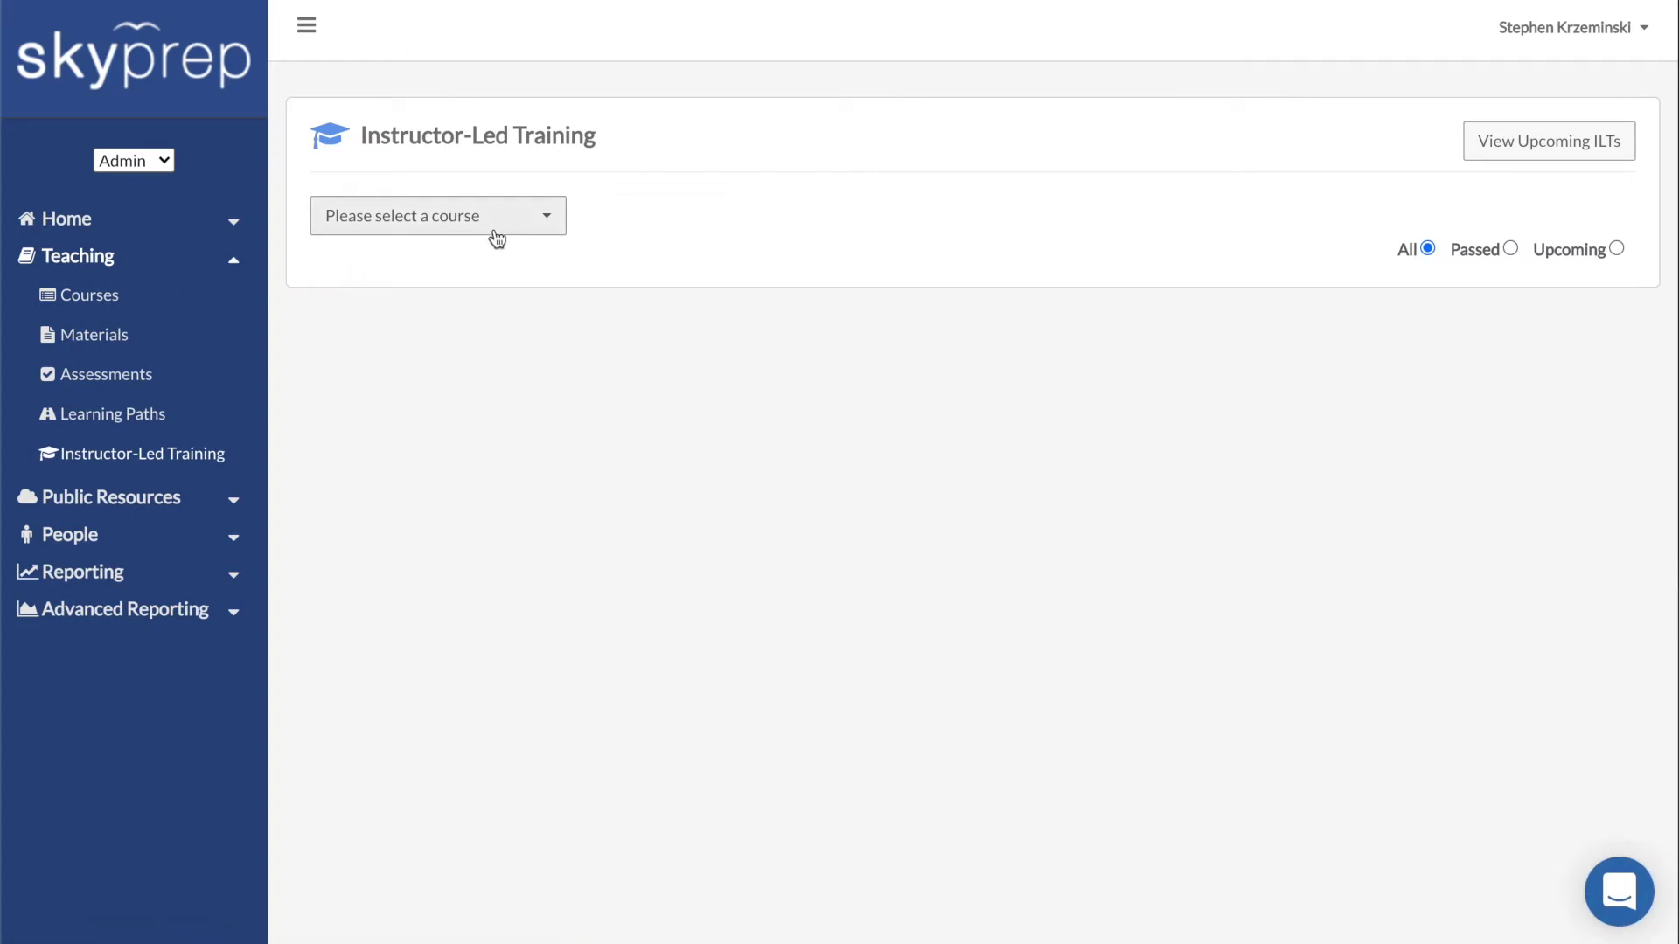
click(495, 230)
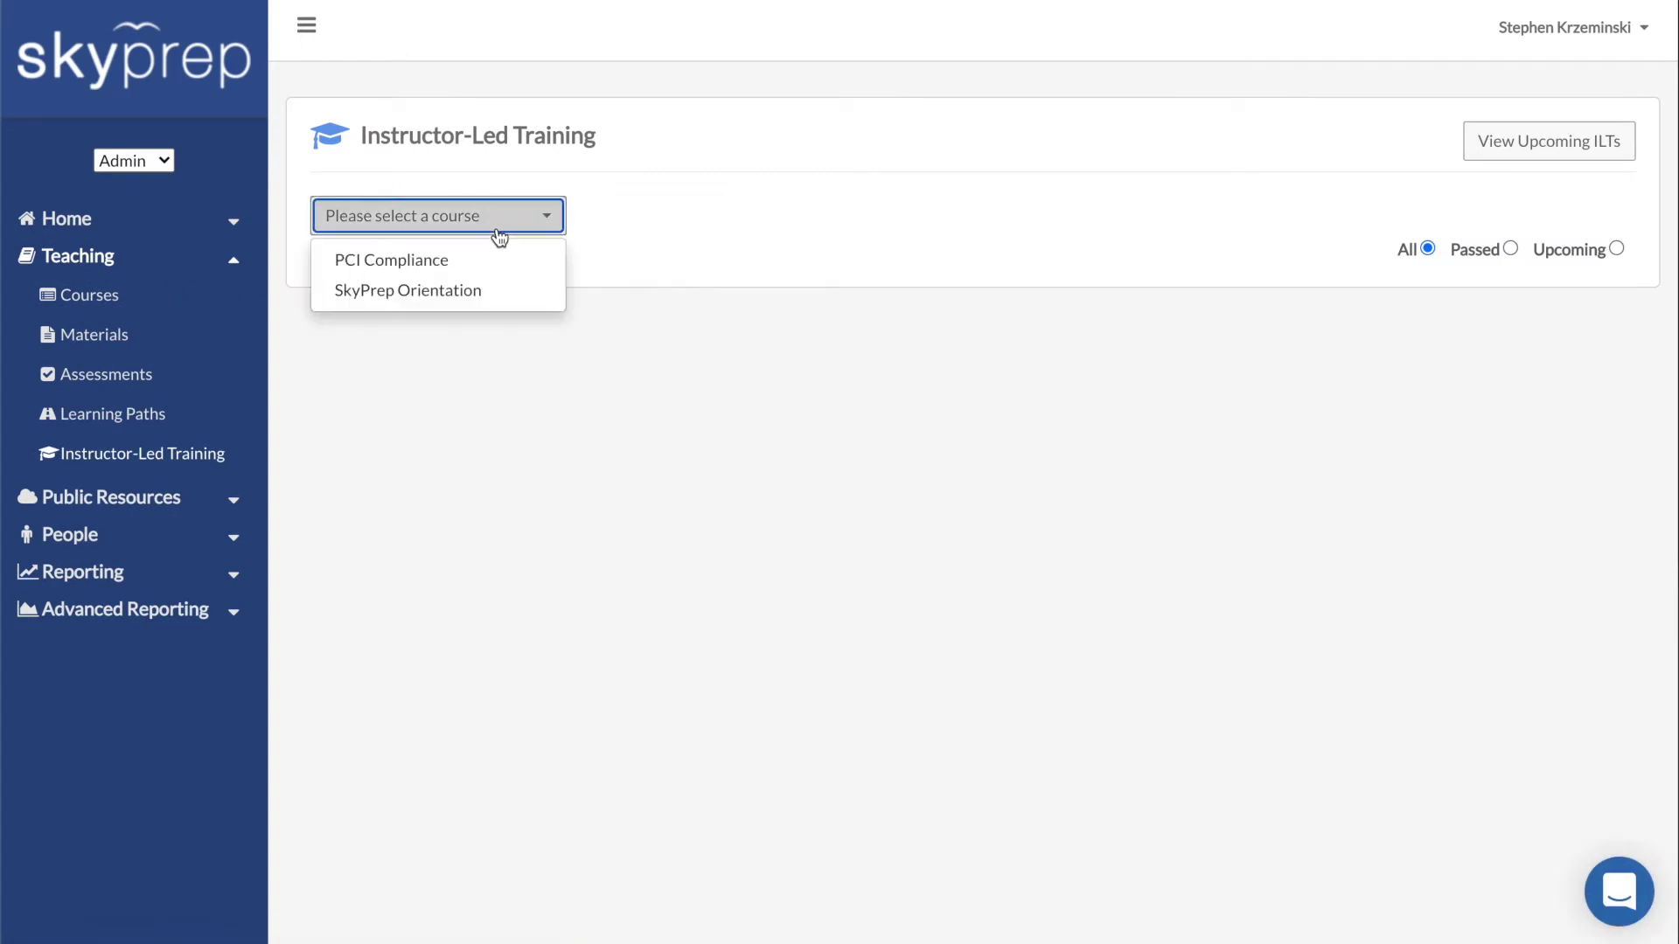
click(485, 291)
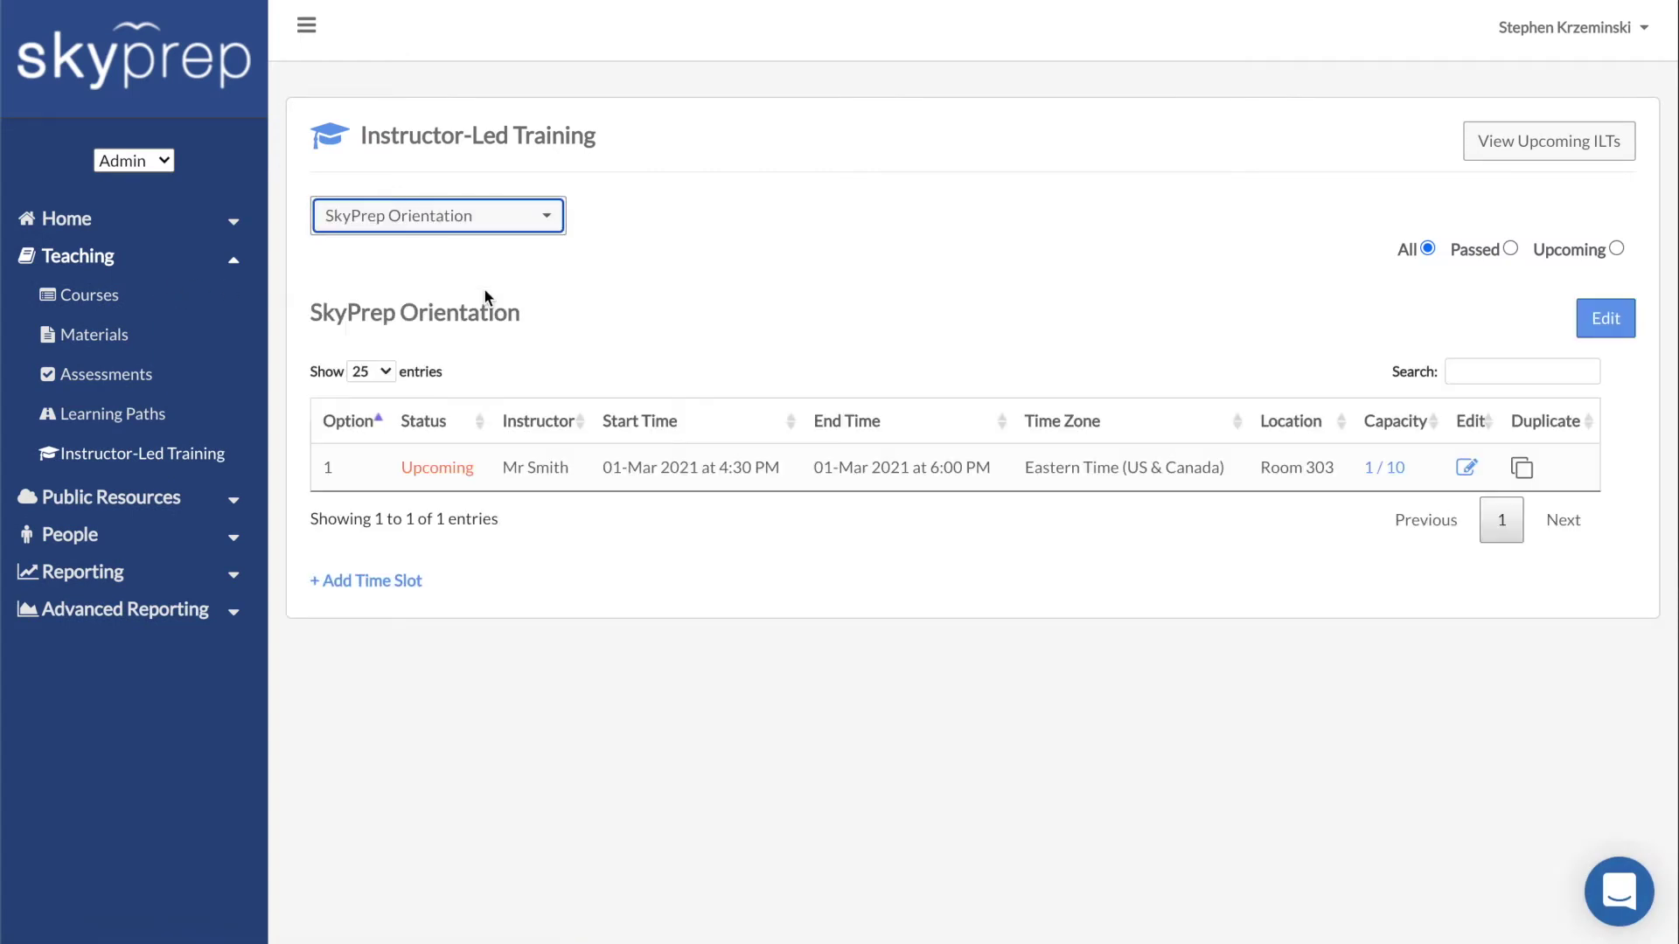
click(412, 581)
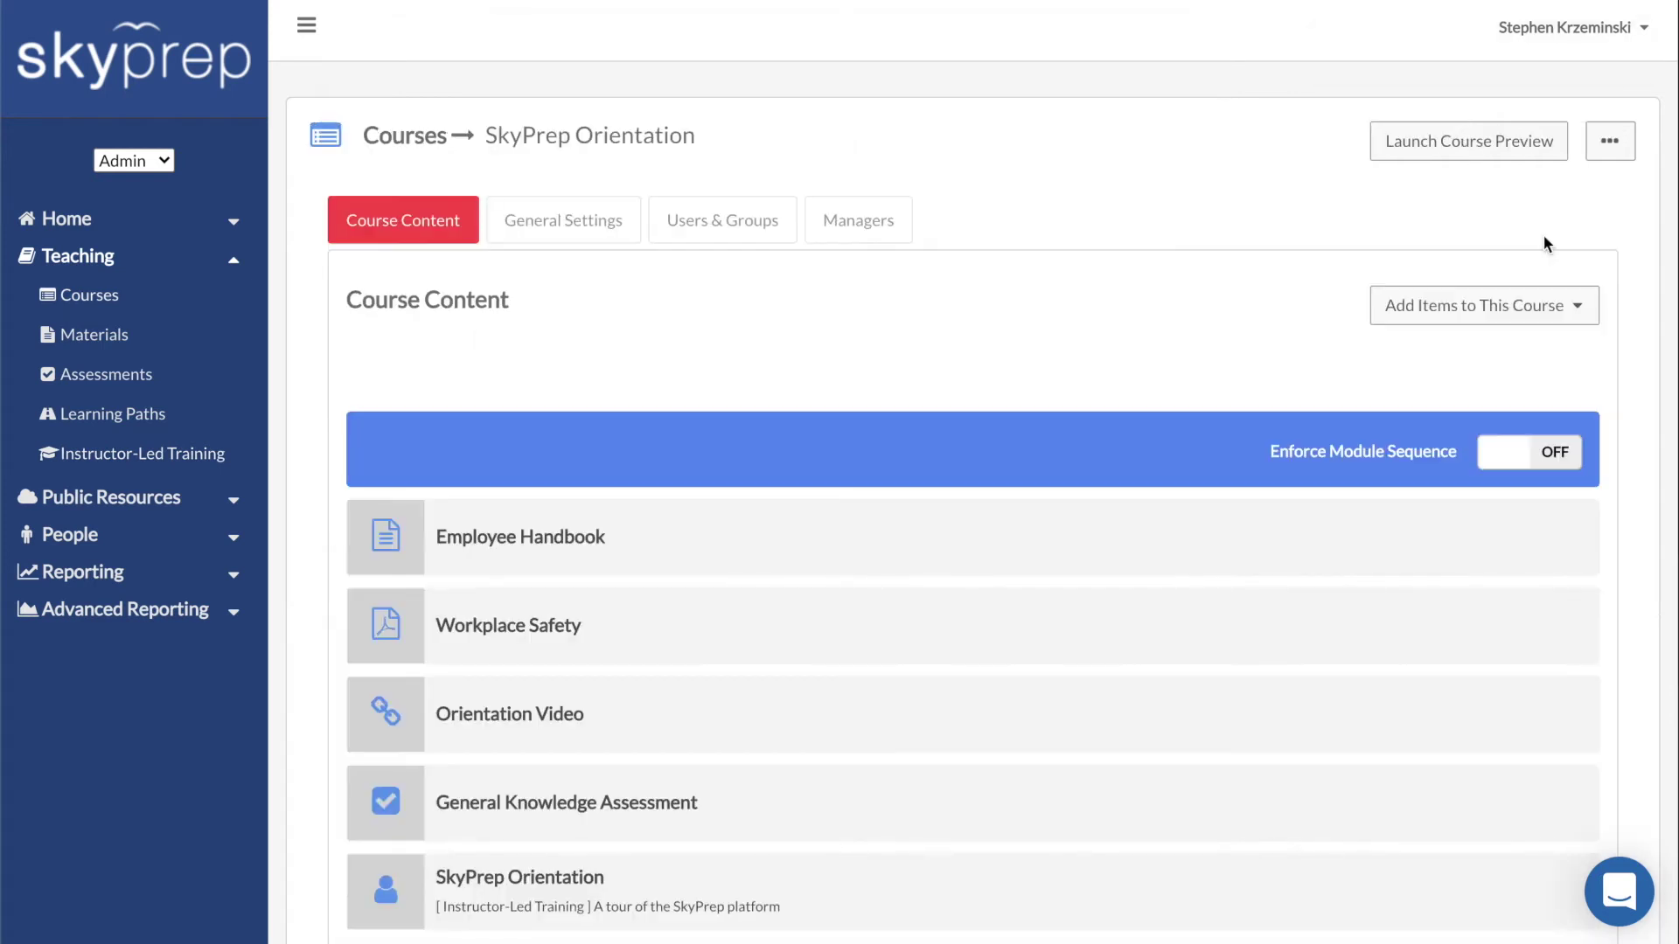
click(1534, 453)
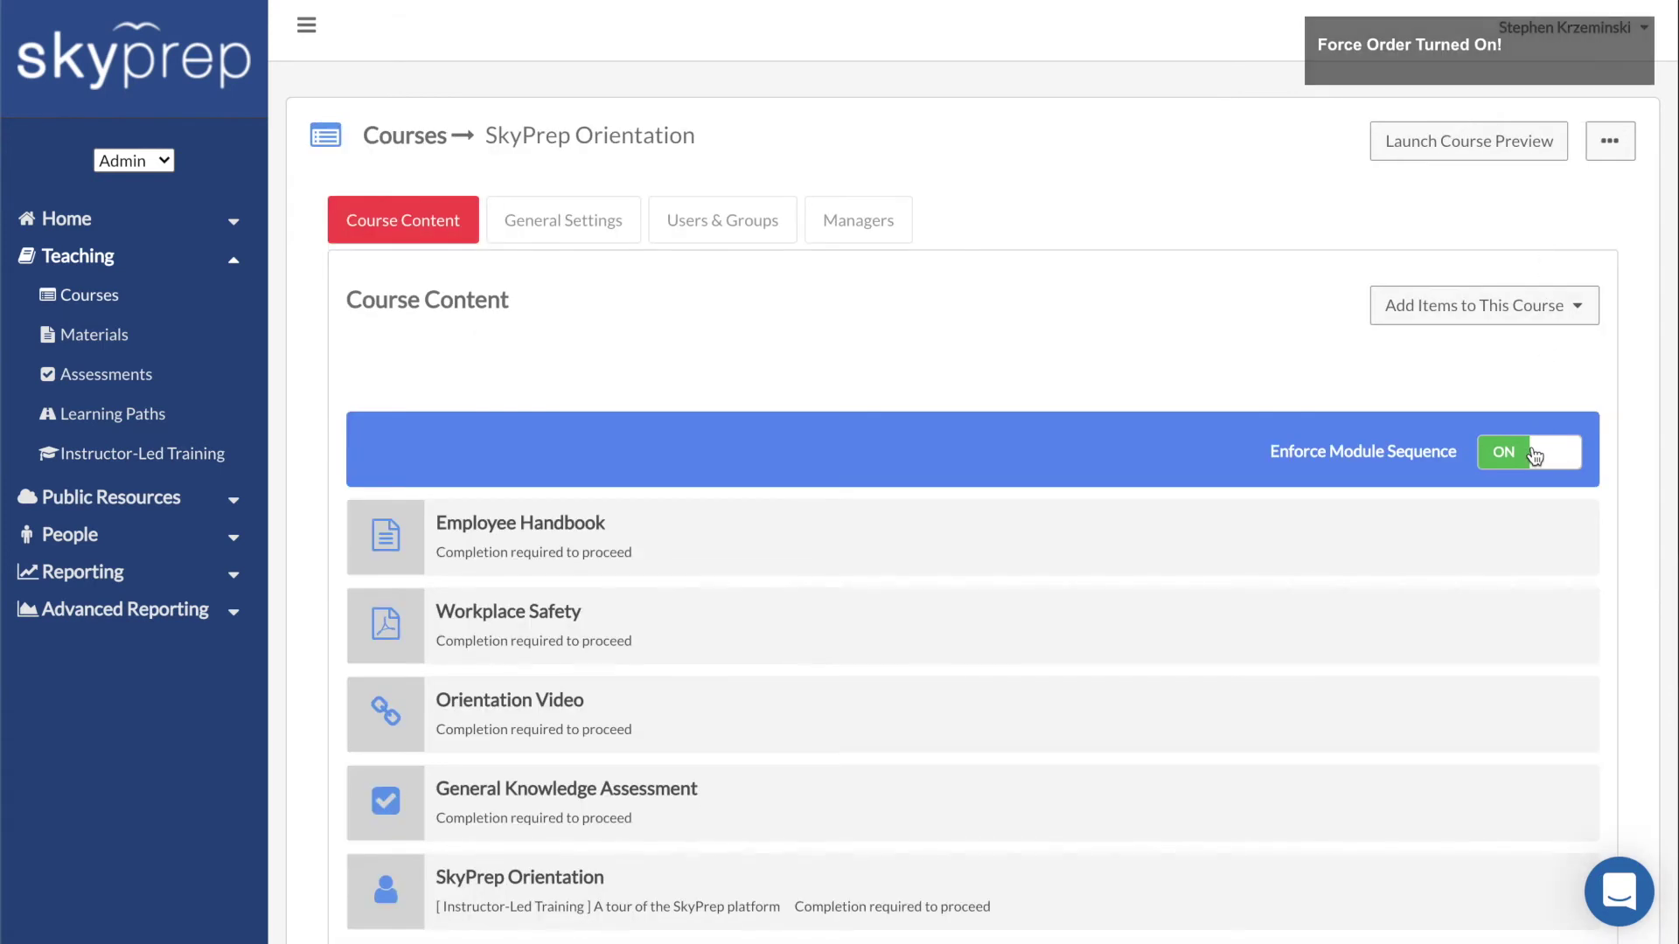
scroll(1535, 453, down, 2)
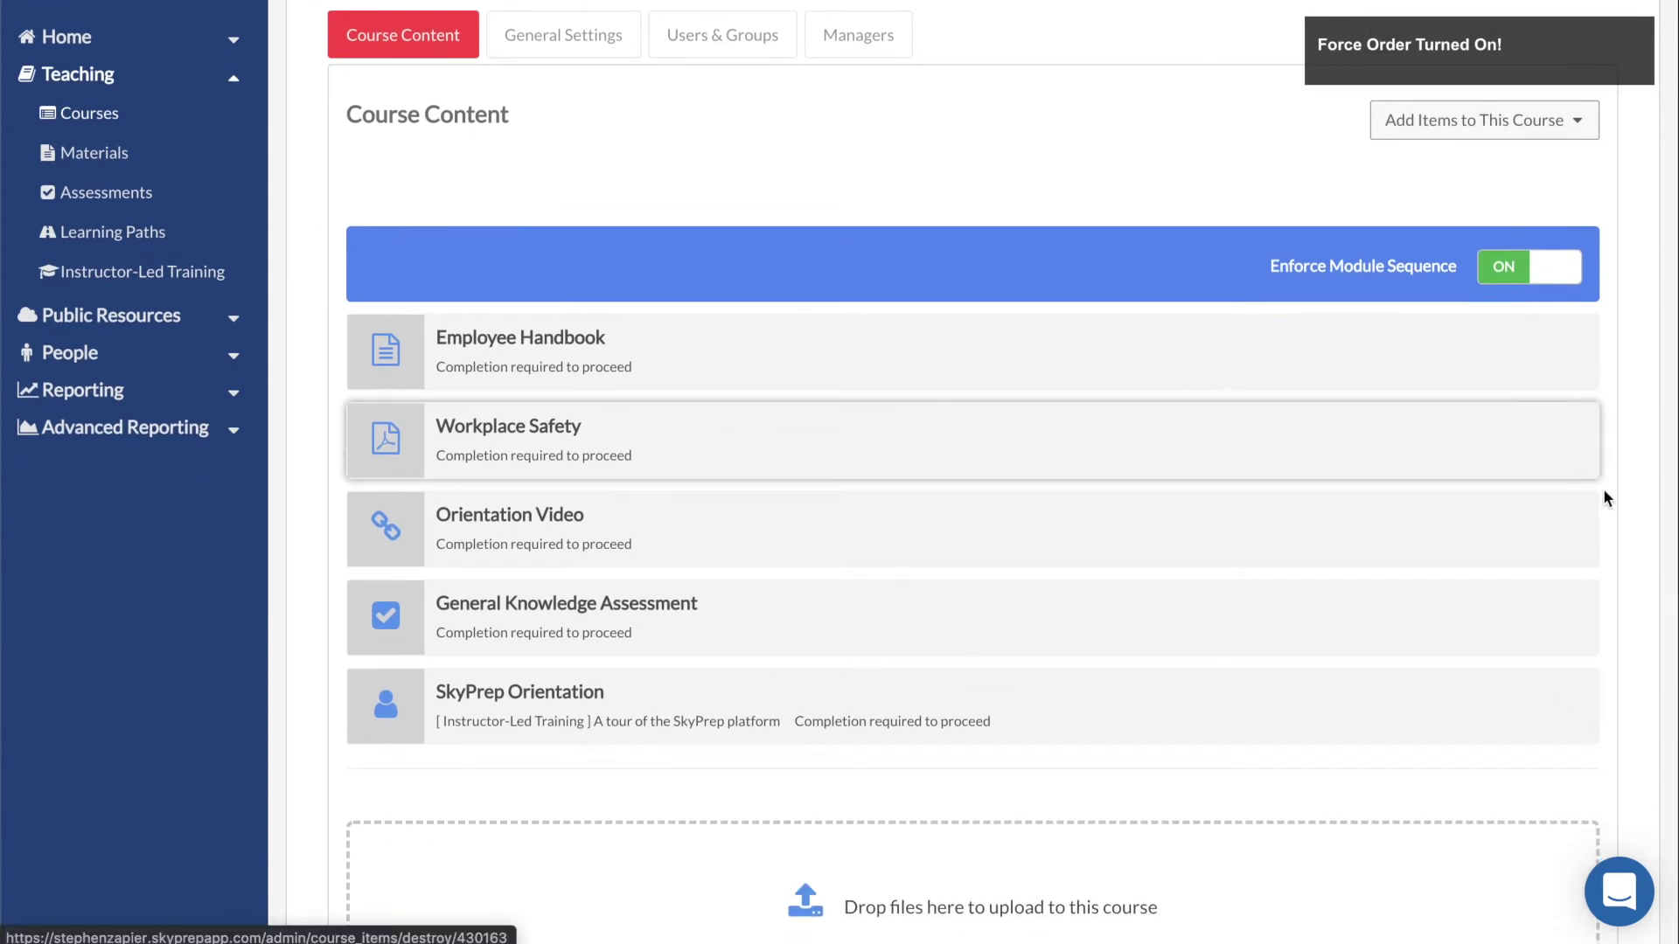
click(1532, 275)
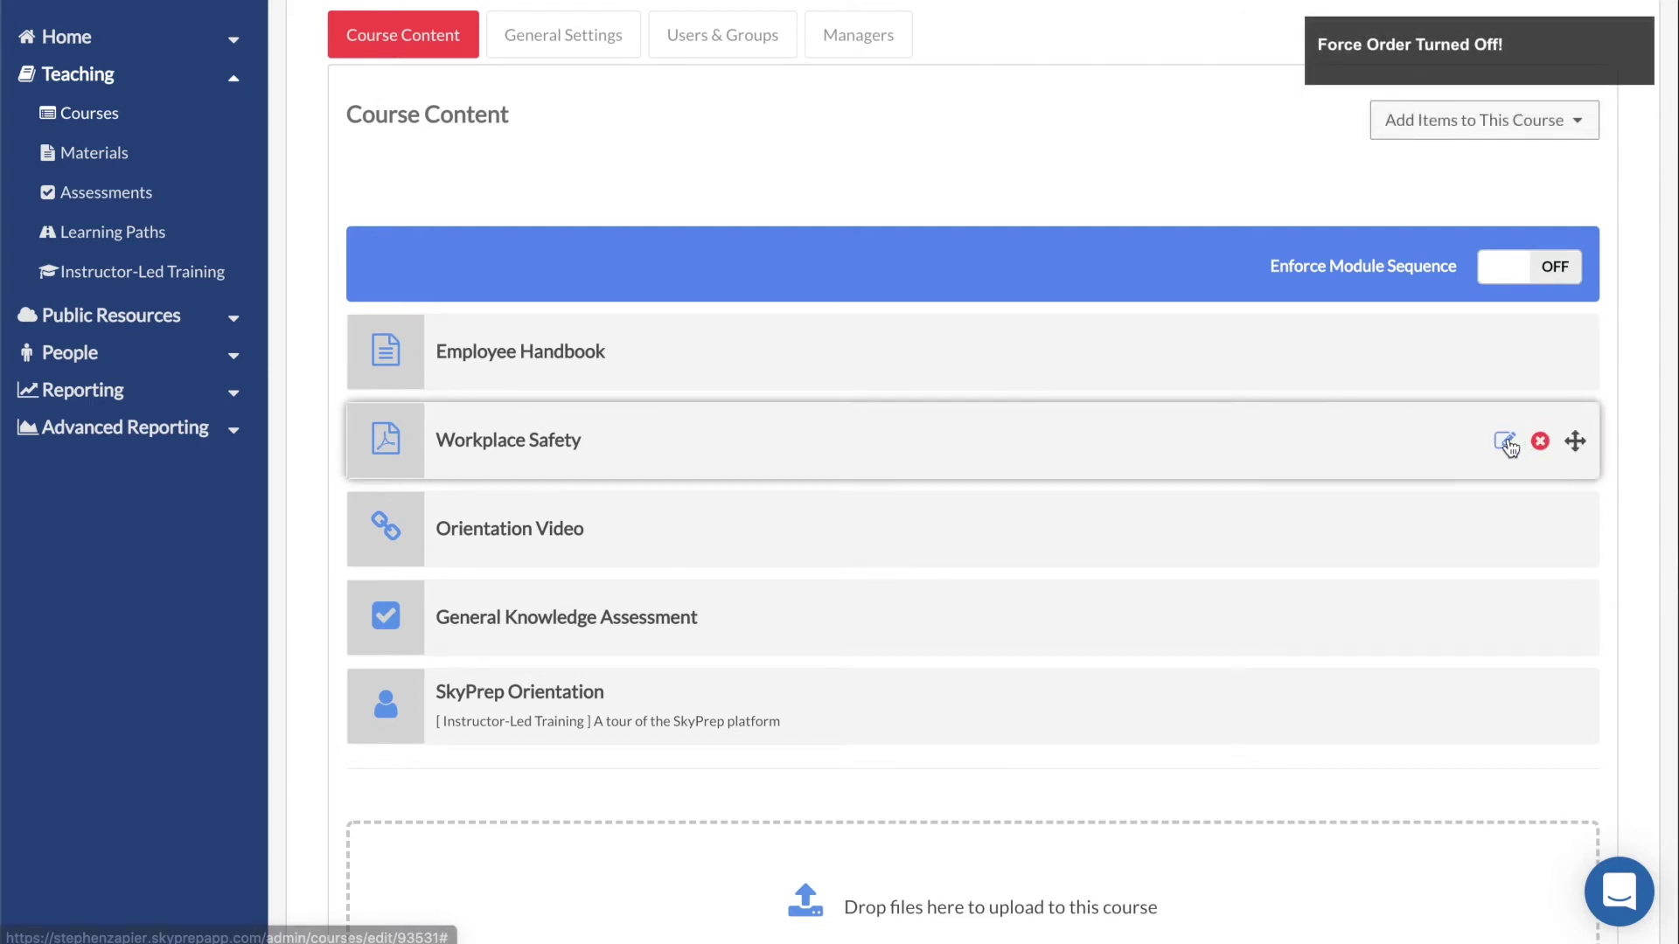
- Describe Workplace Safety as 'An overview of safety expectations in the workplace' with a 10-day unlock
click(1506, 440)
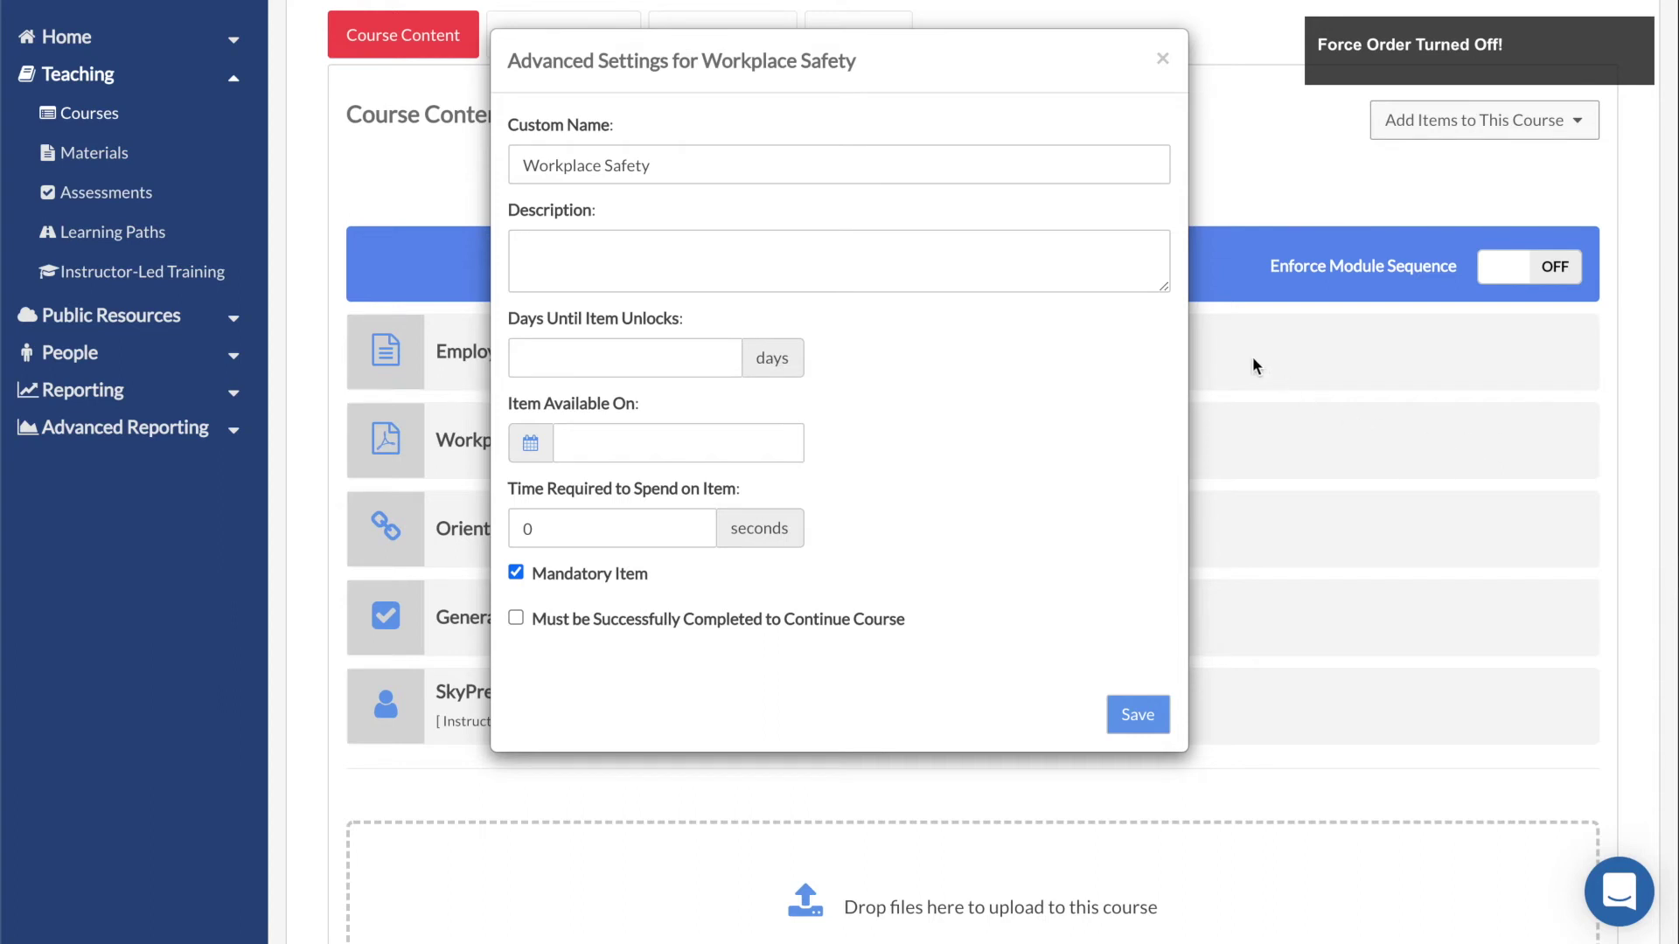
drag(651, 165, 520, 165)
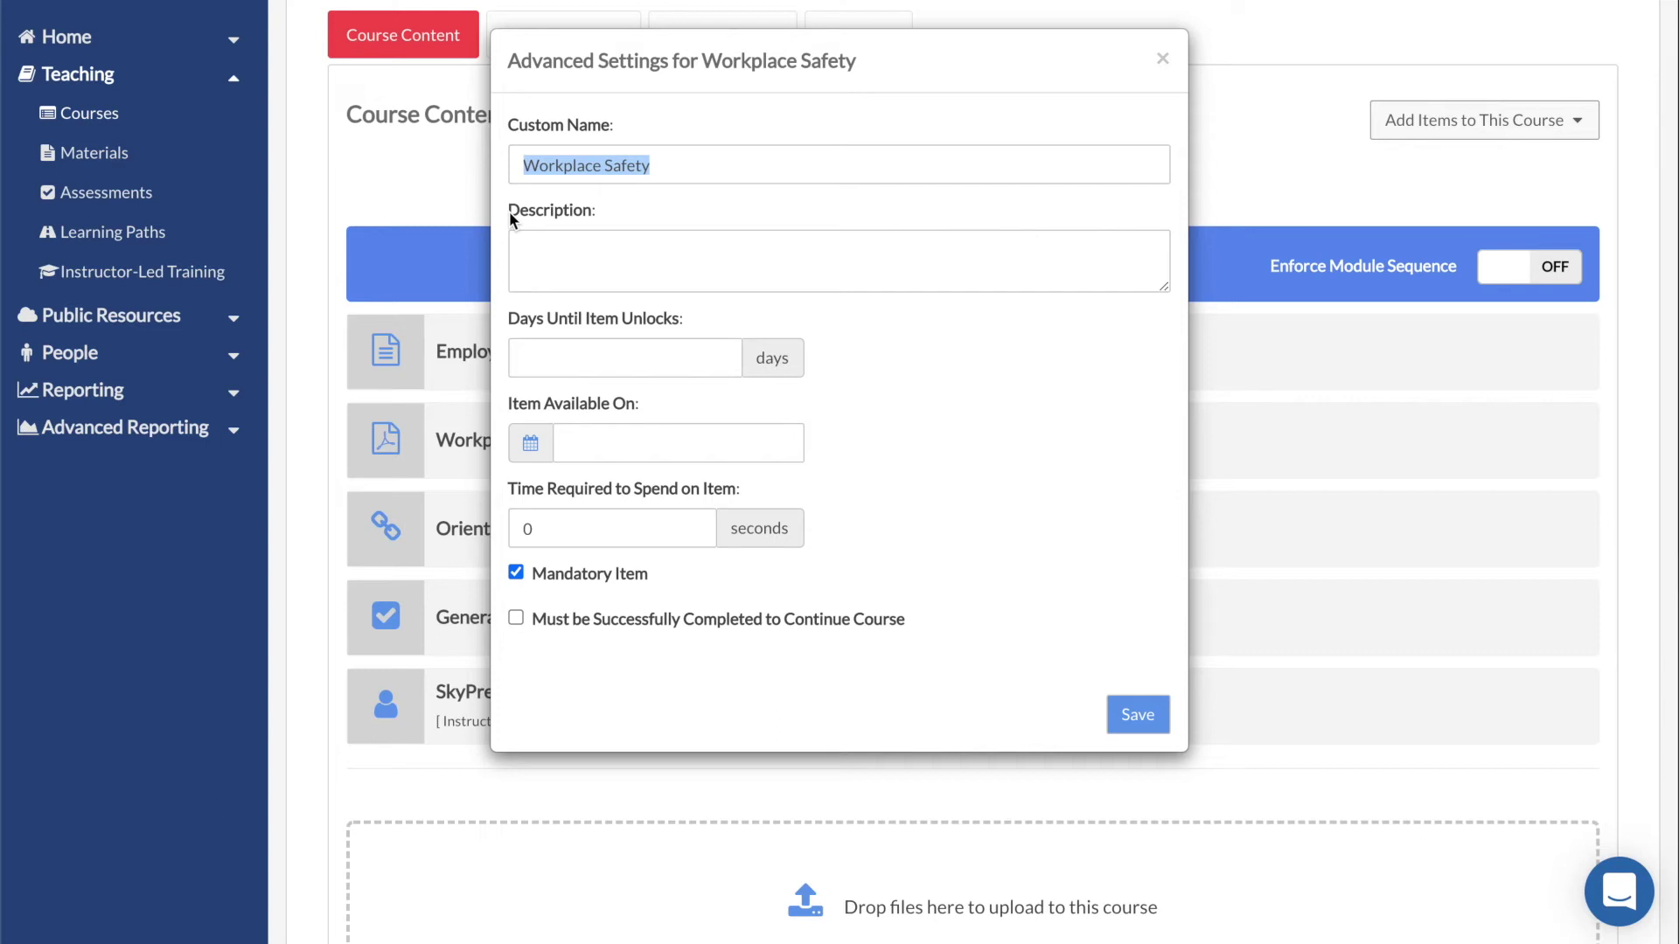
click(531, 251)
text(A)
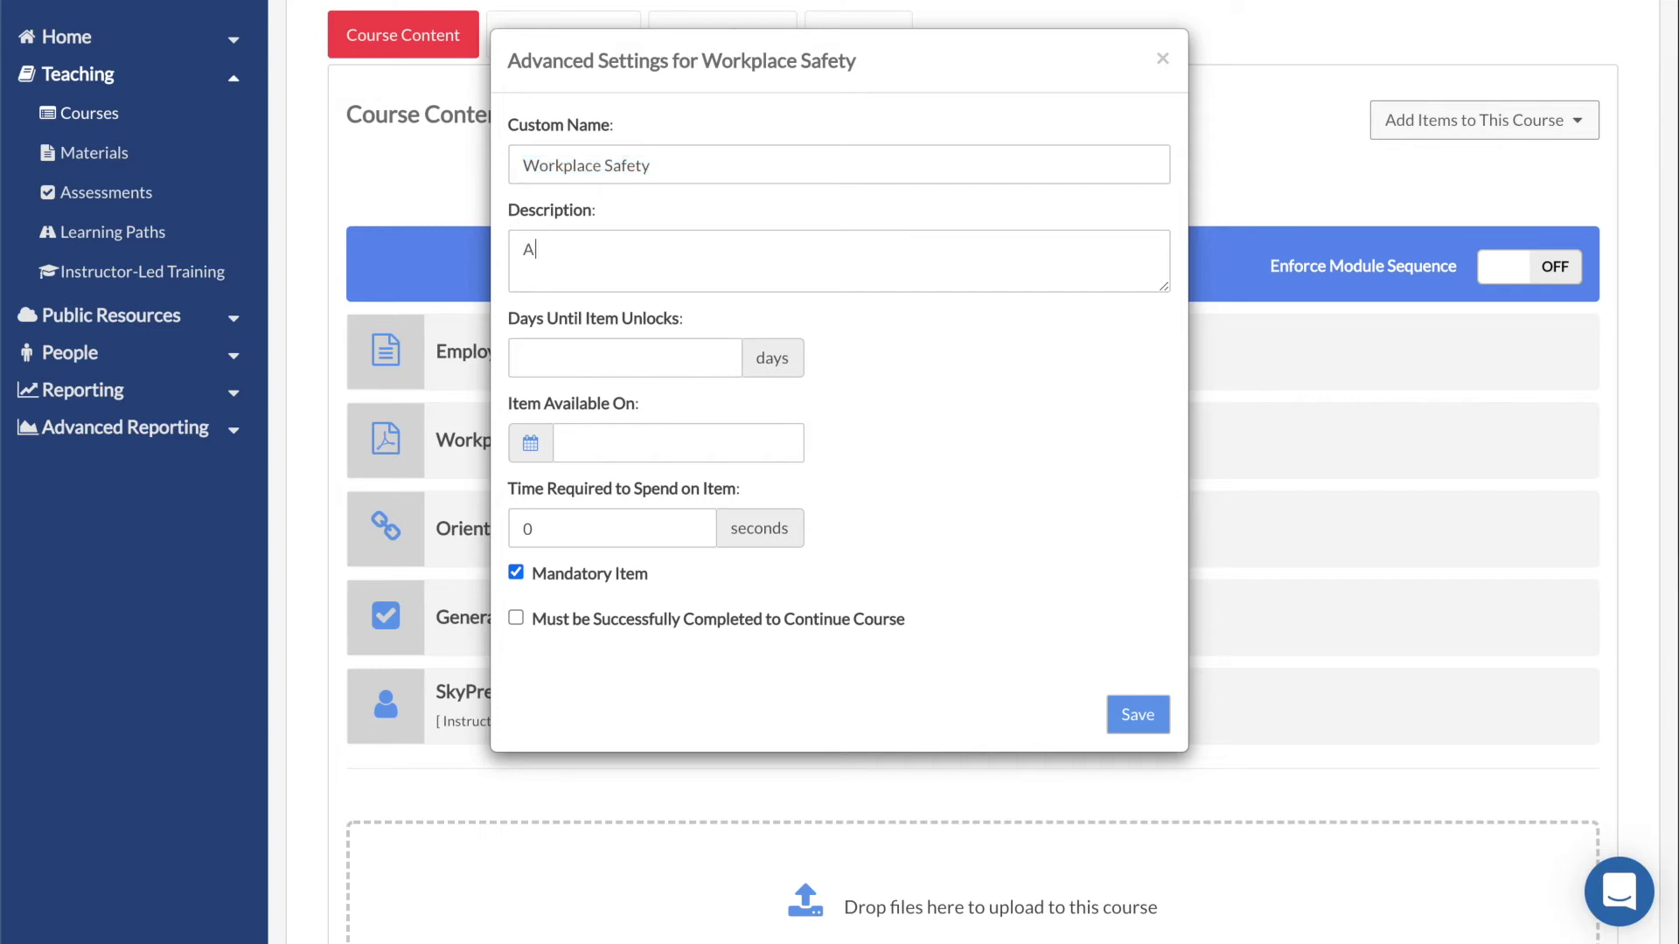
text(n overview of safety expectaat)
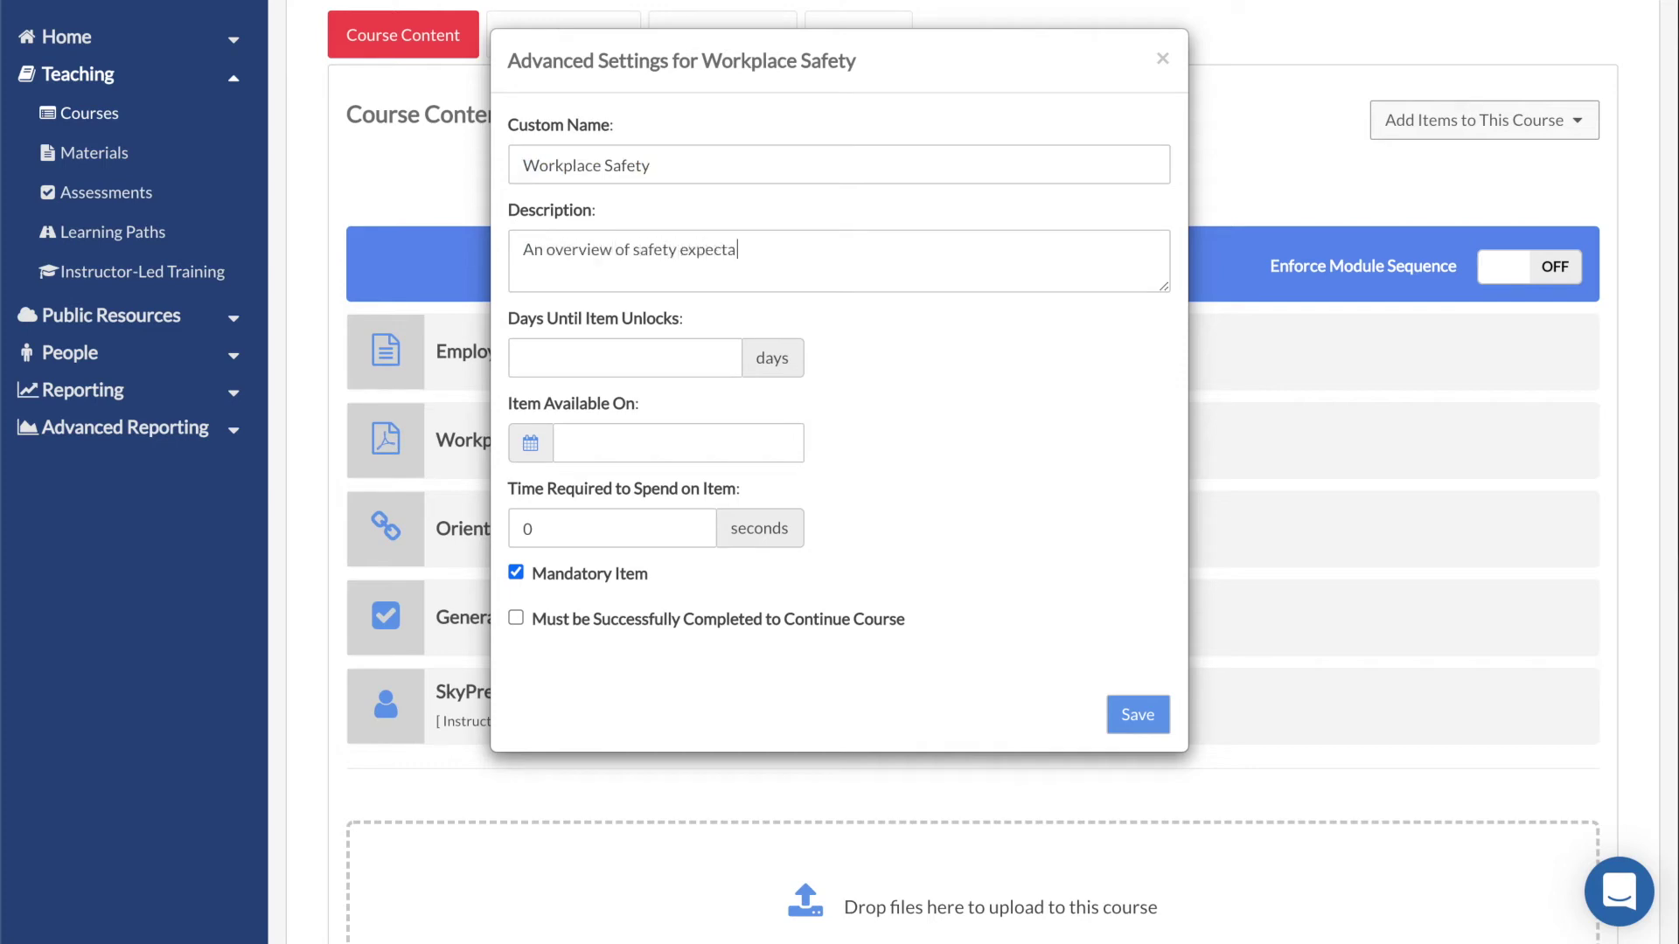
key(BackSpace)
text(tions in the workplace)
click(528, 353)
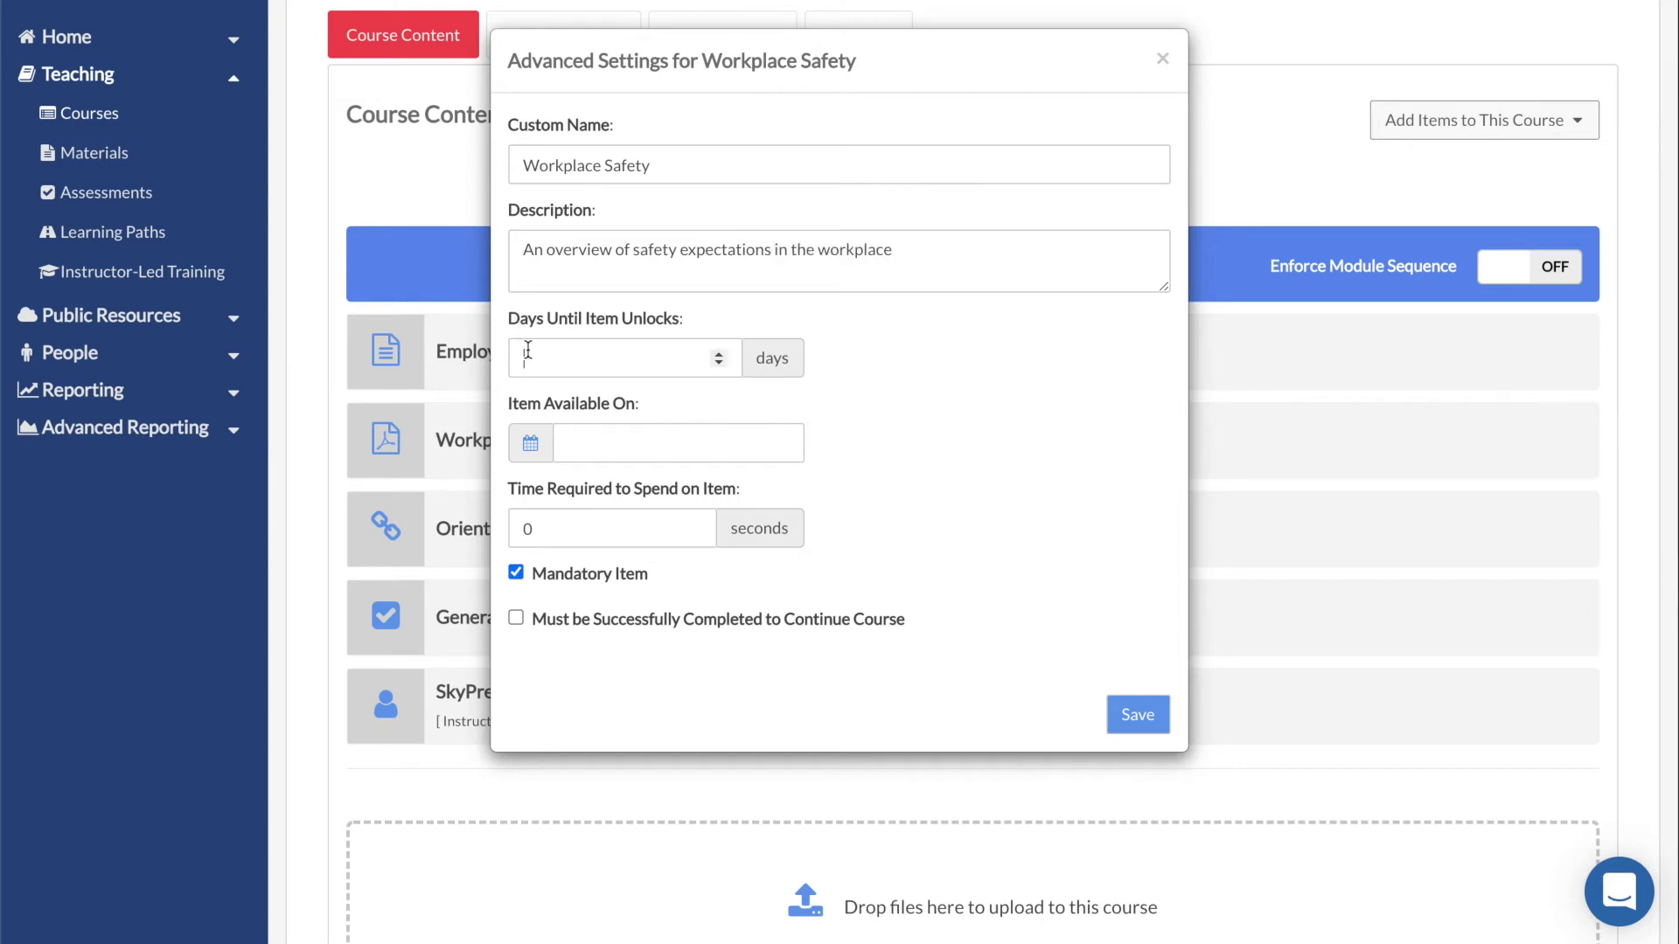
text(10)
- Require 60 seconds with a countdown timer, keep the item mandatory, and save
double_click(513, 534)
text(60)
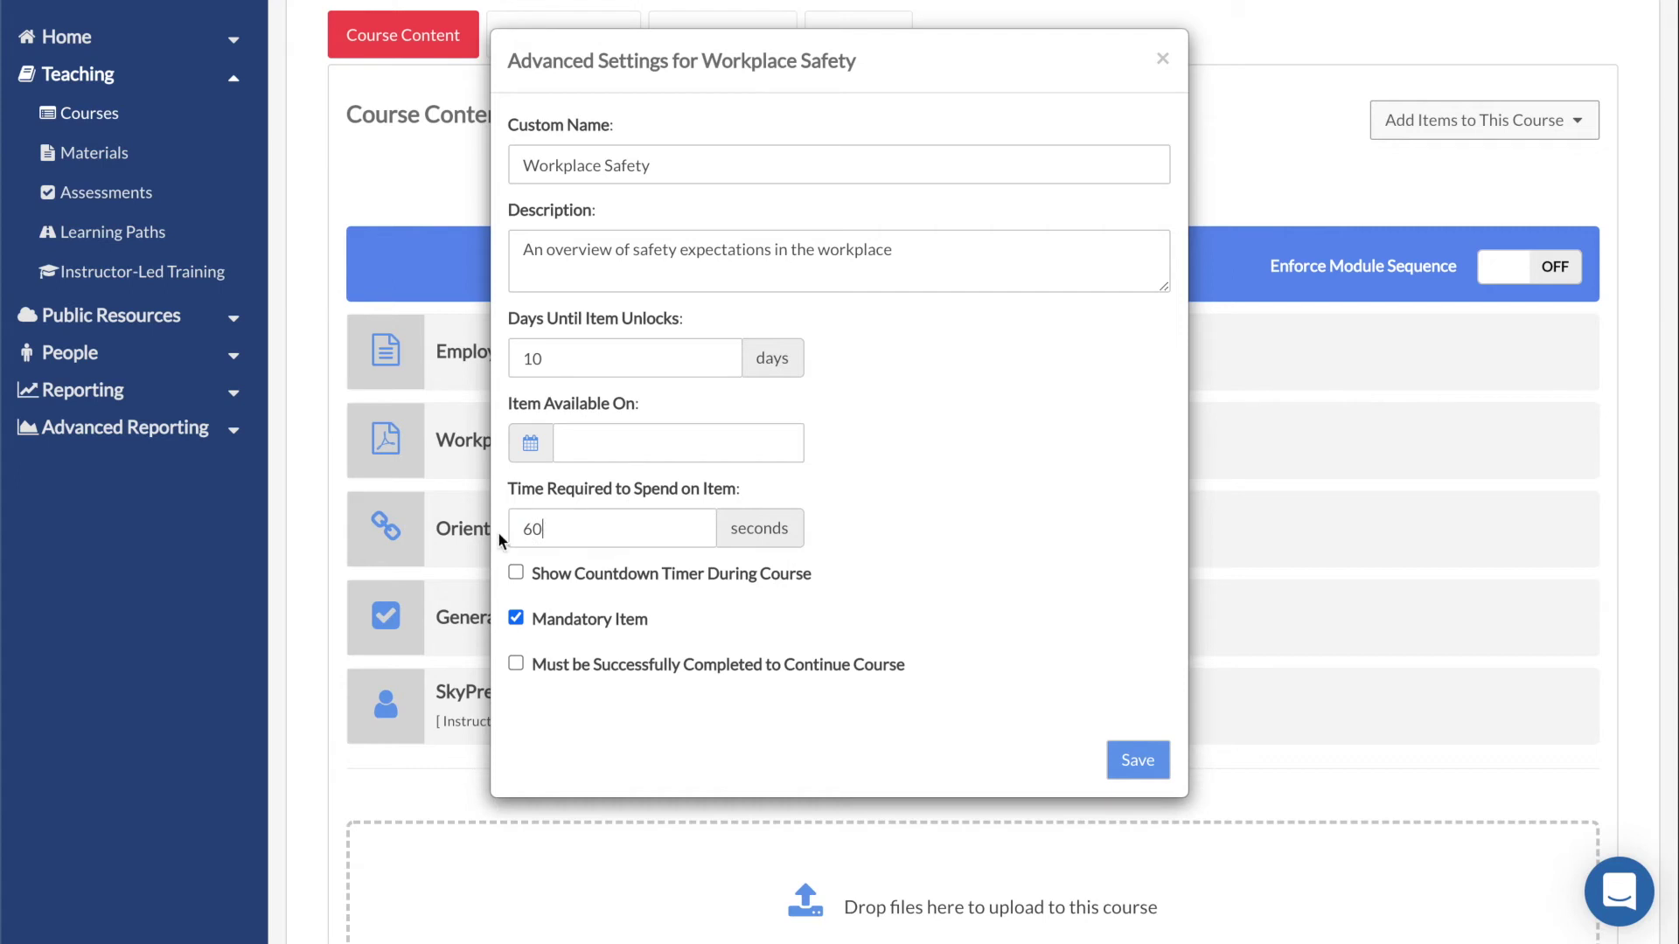
click(517, 571)
click(516, 617)
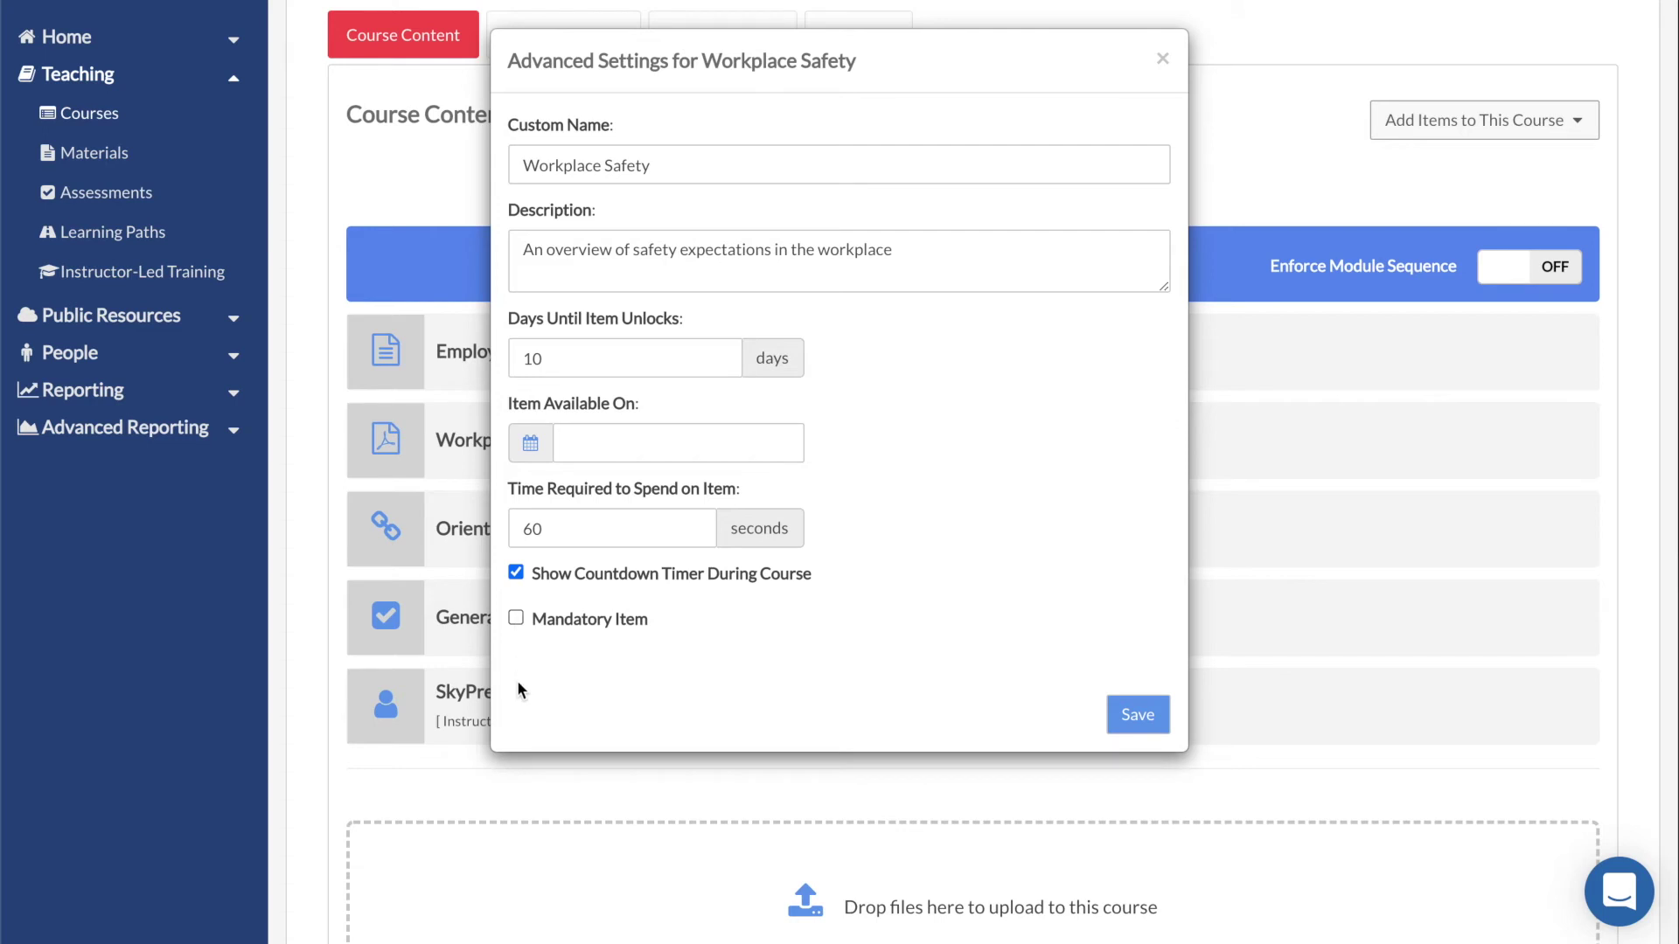
click(516, 618)
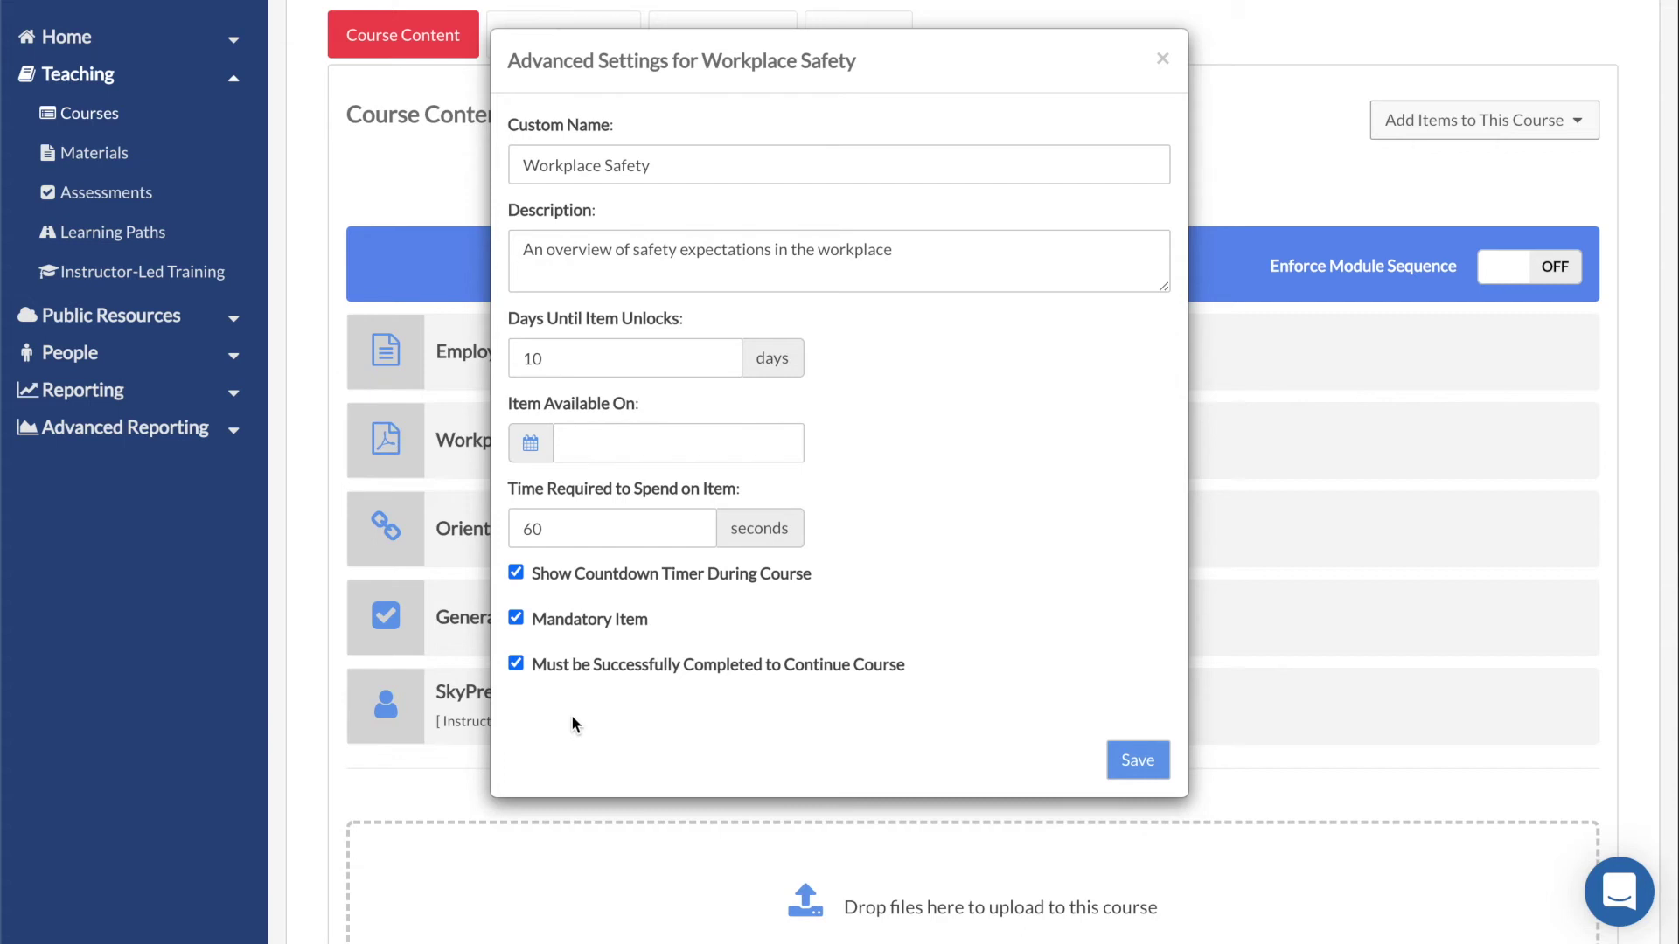
click(1135, 760)
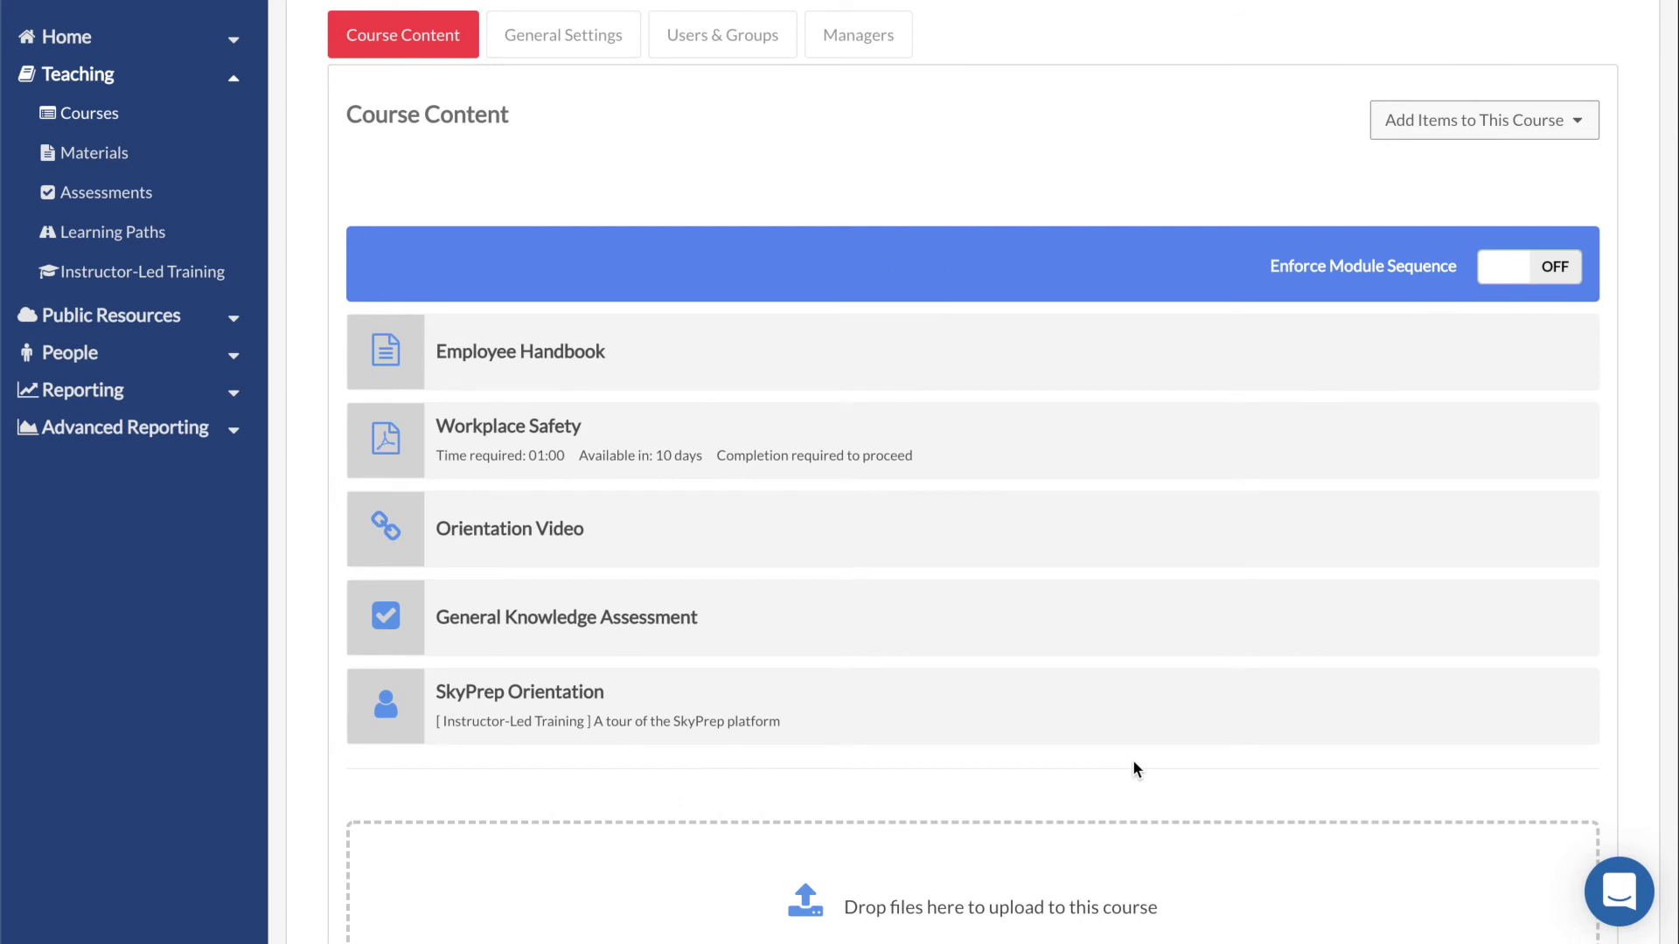
drag(910, 455, 714, 461)
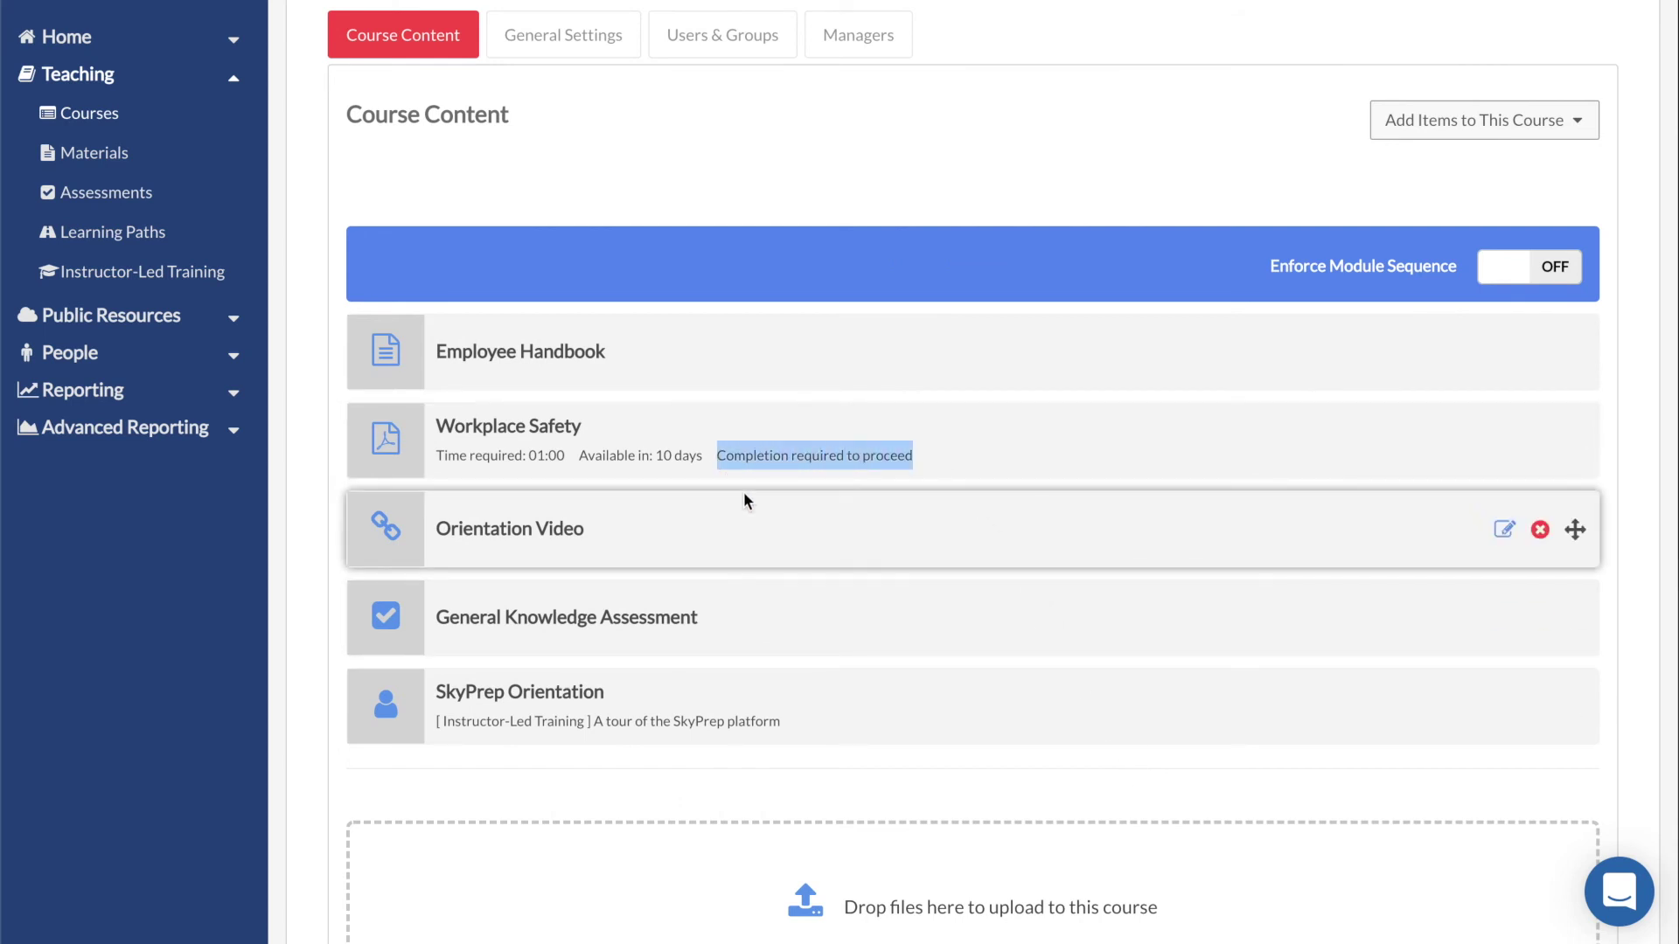
click(945, 438)
scroll(946, 437, up, 1)
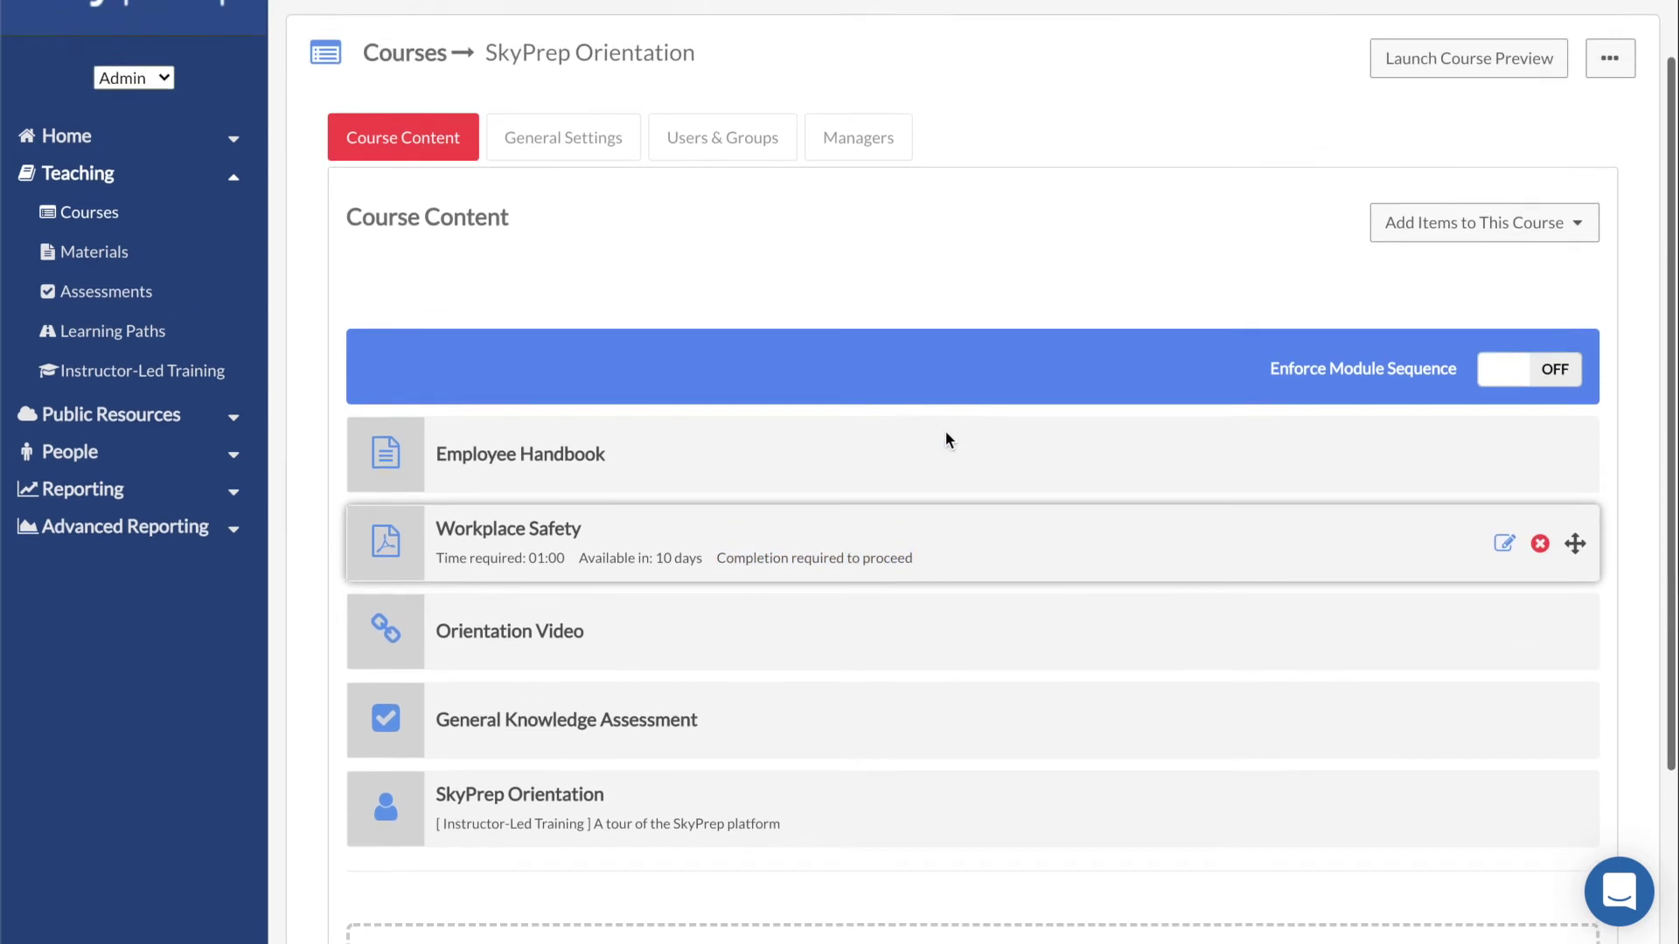
- Toggle SkyPrep Orientation's Course Active setting off and back on, then begin a course image upload
click(563, 170)
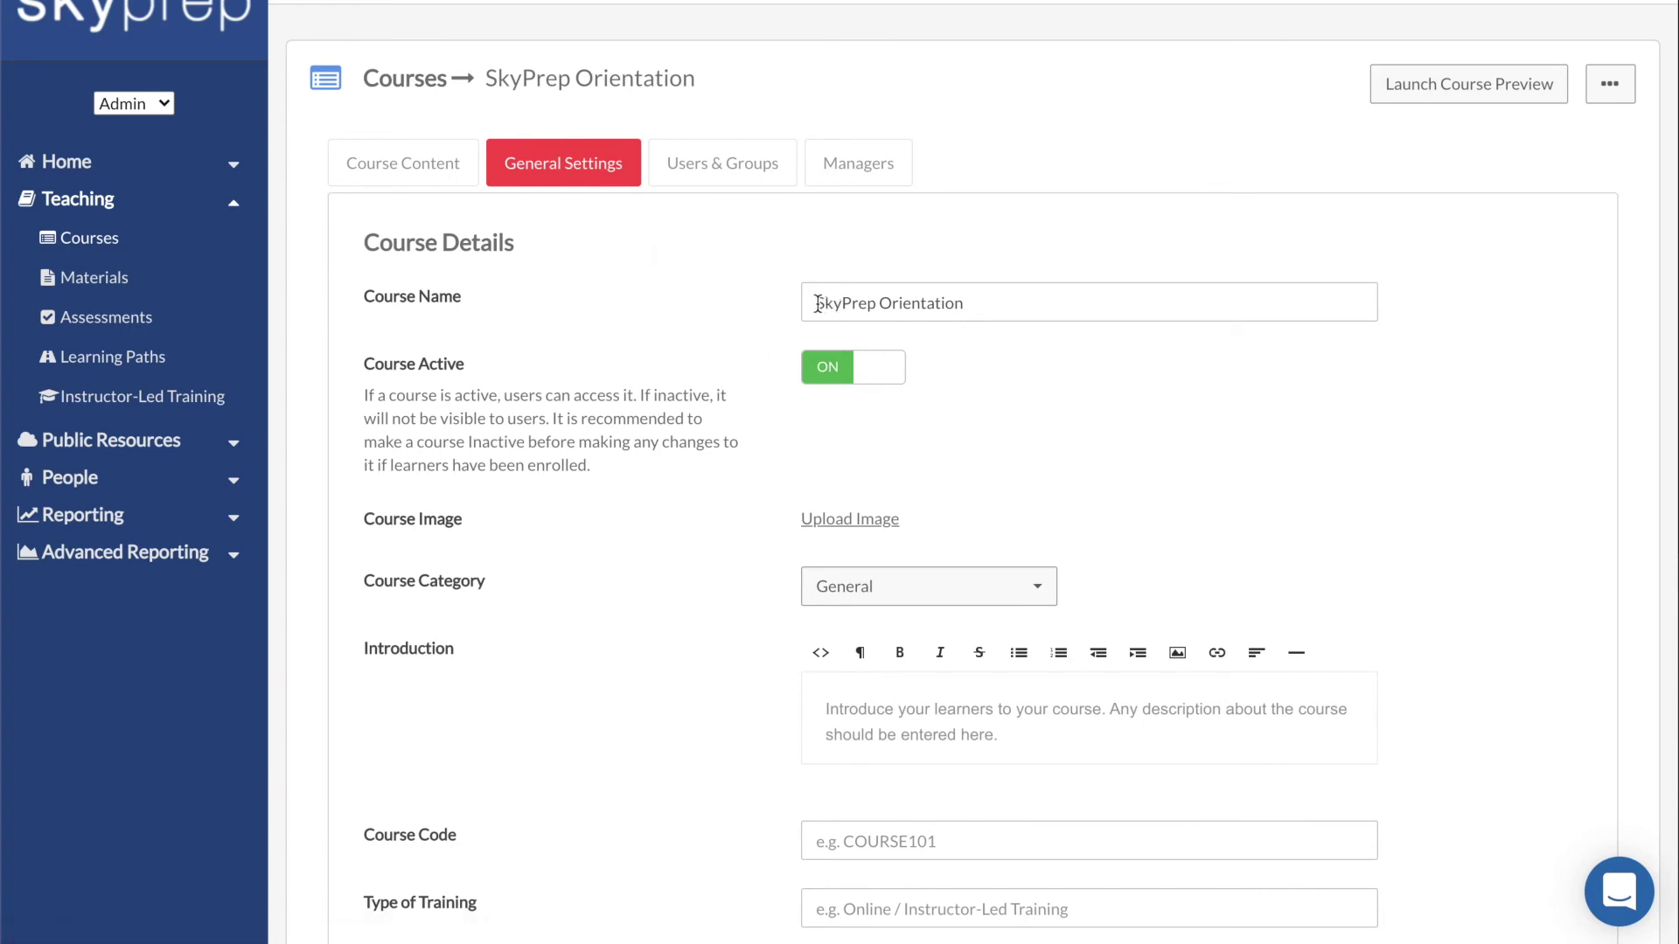
drag(816, 302, 974, 303)
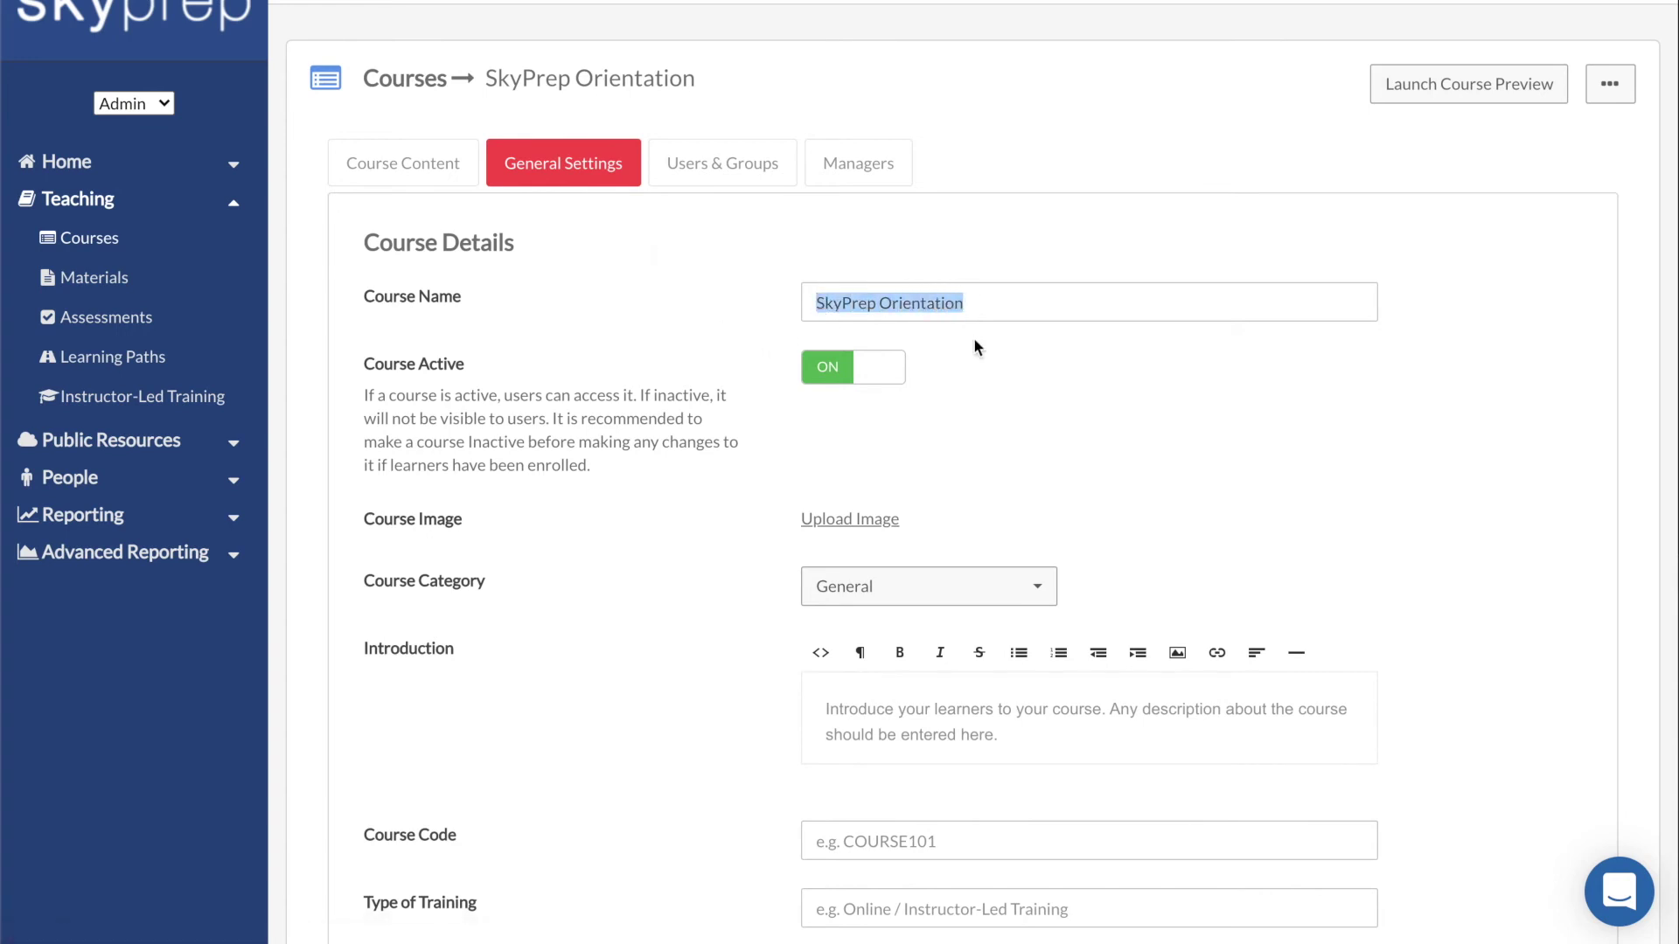
click(974, 340)
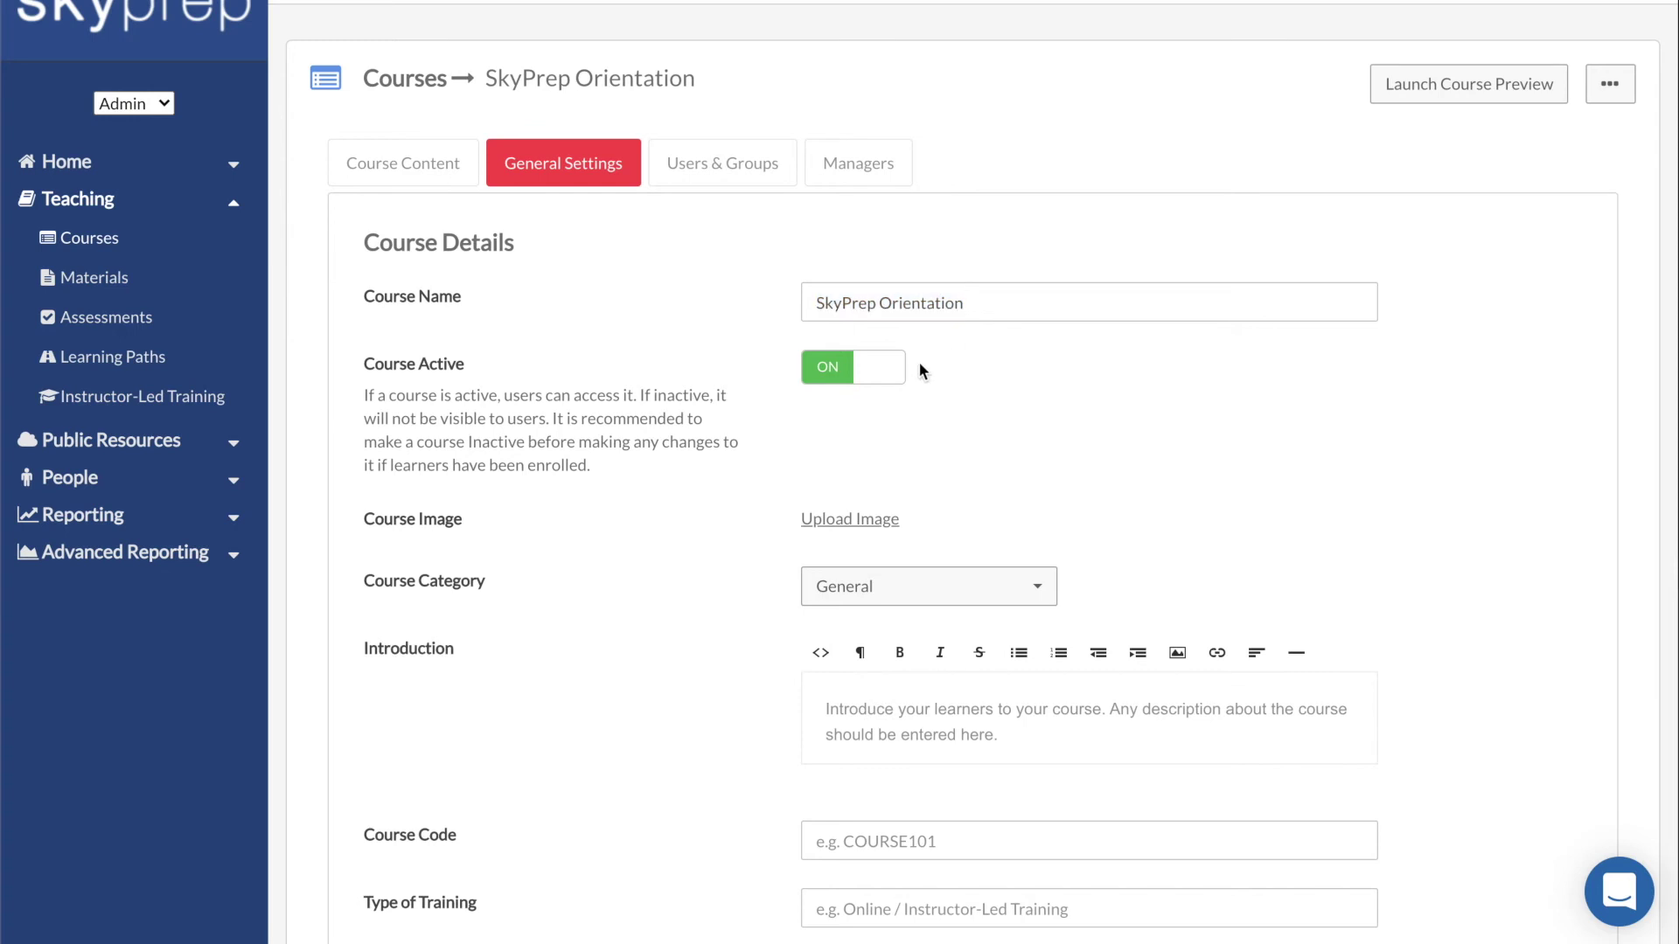
click(872, 383)
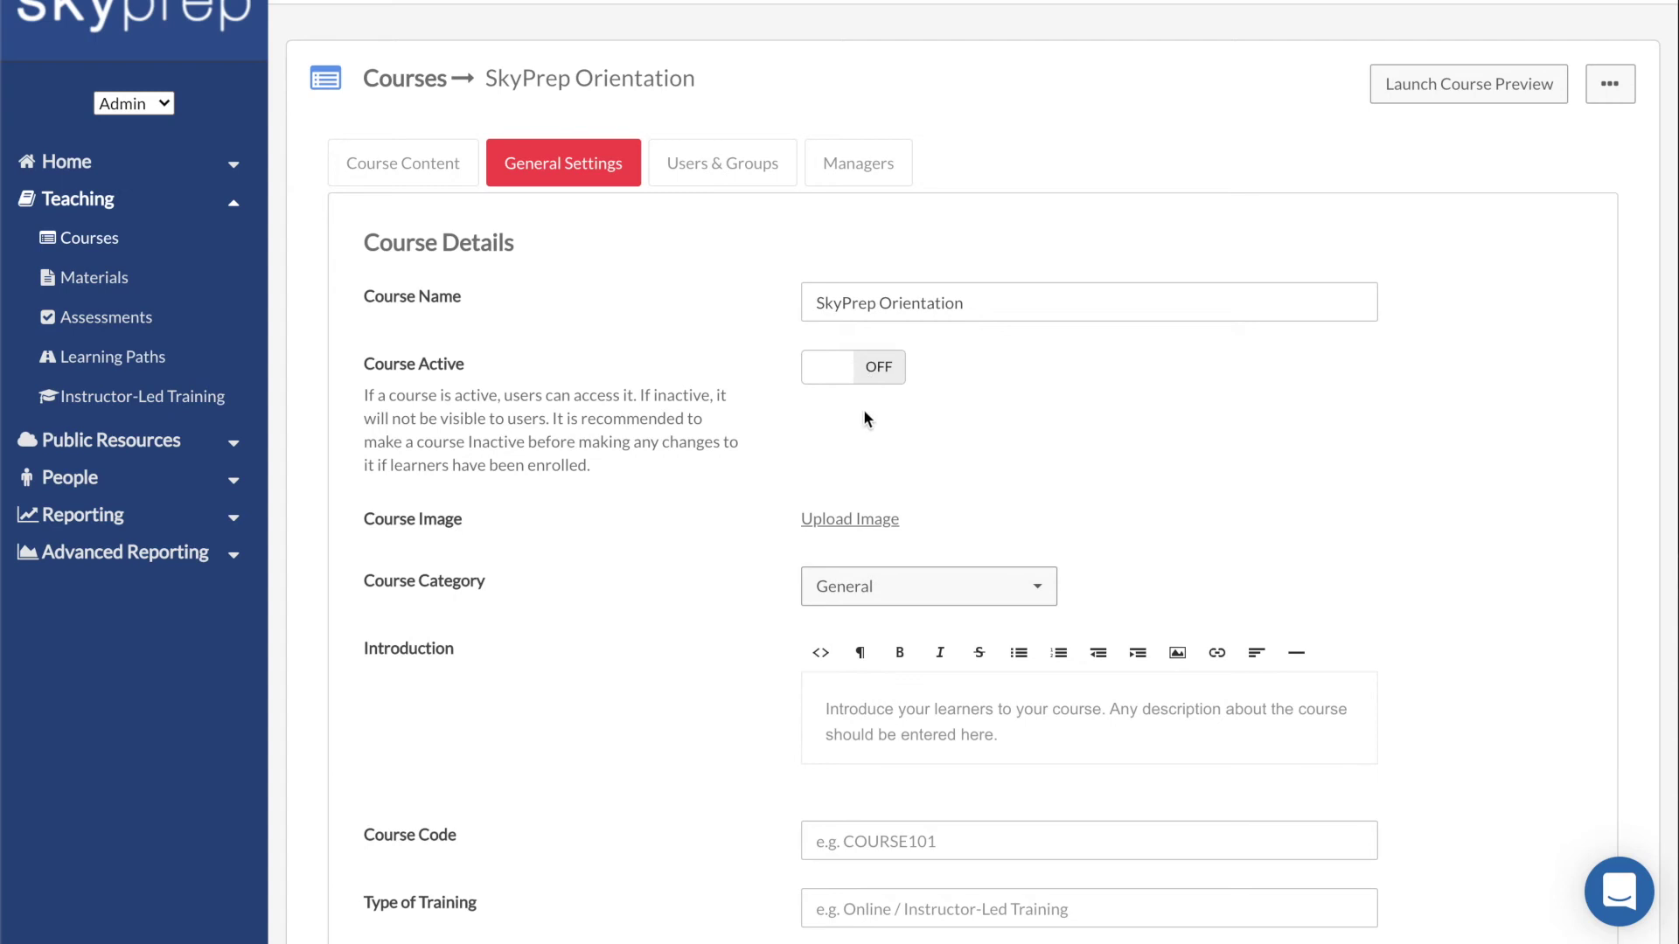
click(857, 385)
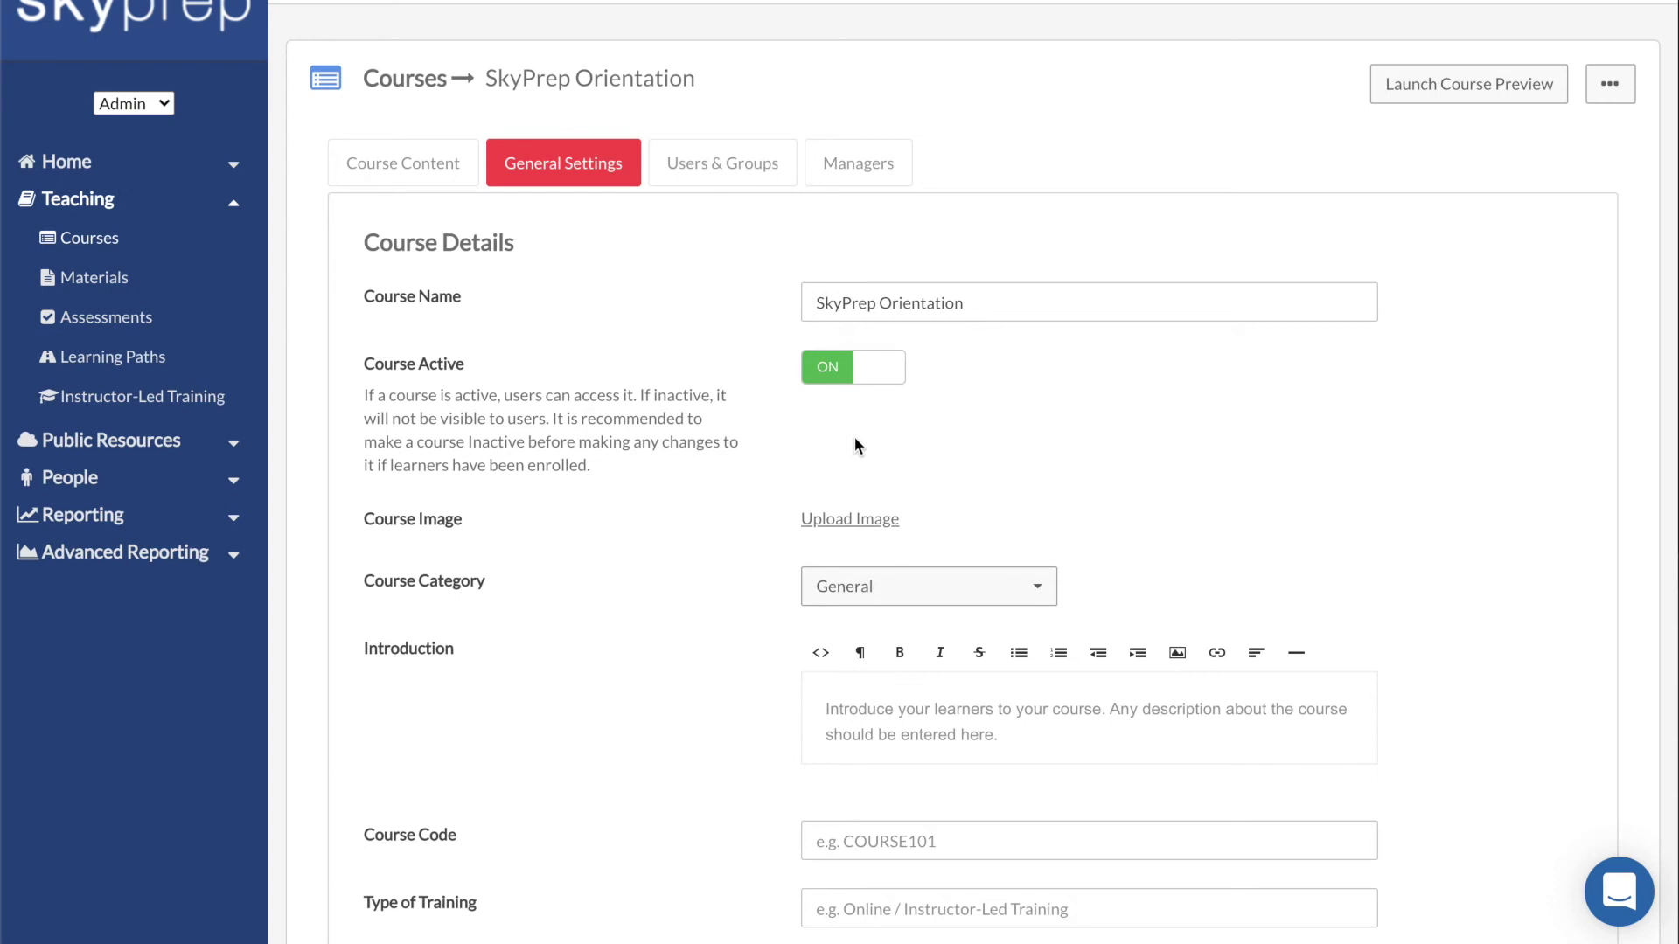
scroll(855, 439, down, 3)
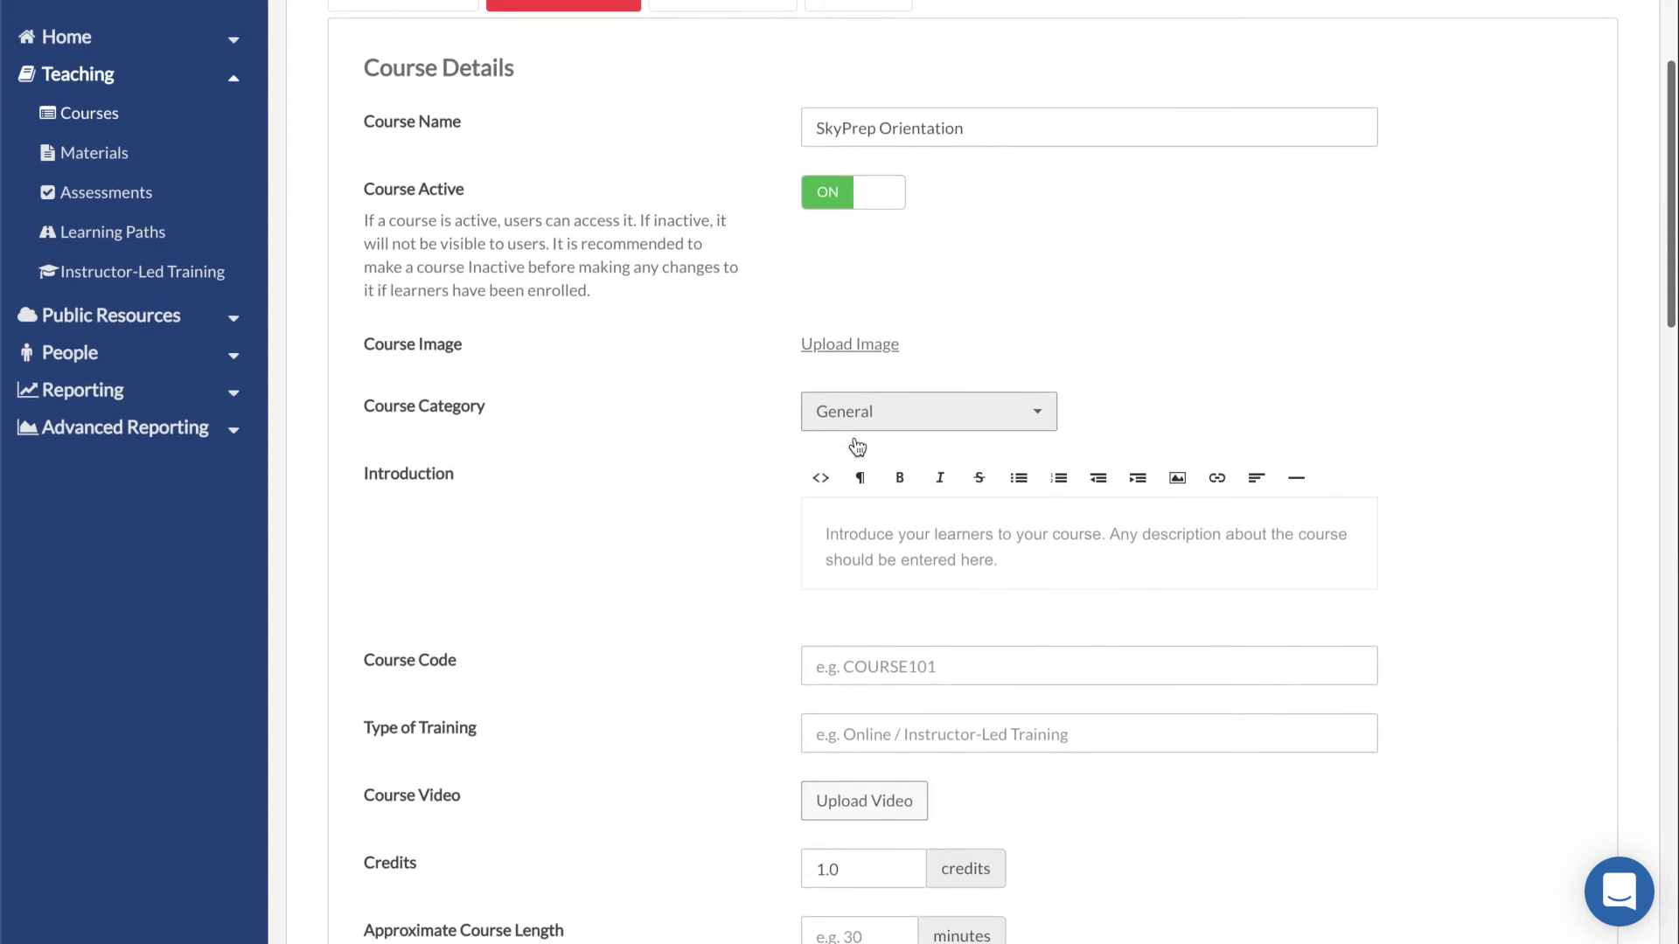
click(855, 344)
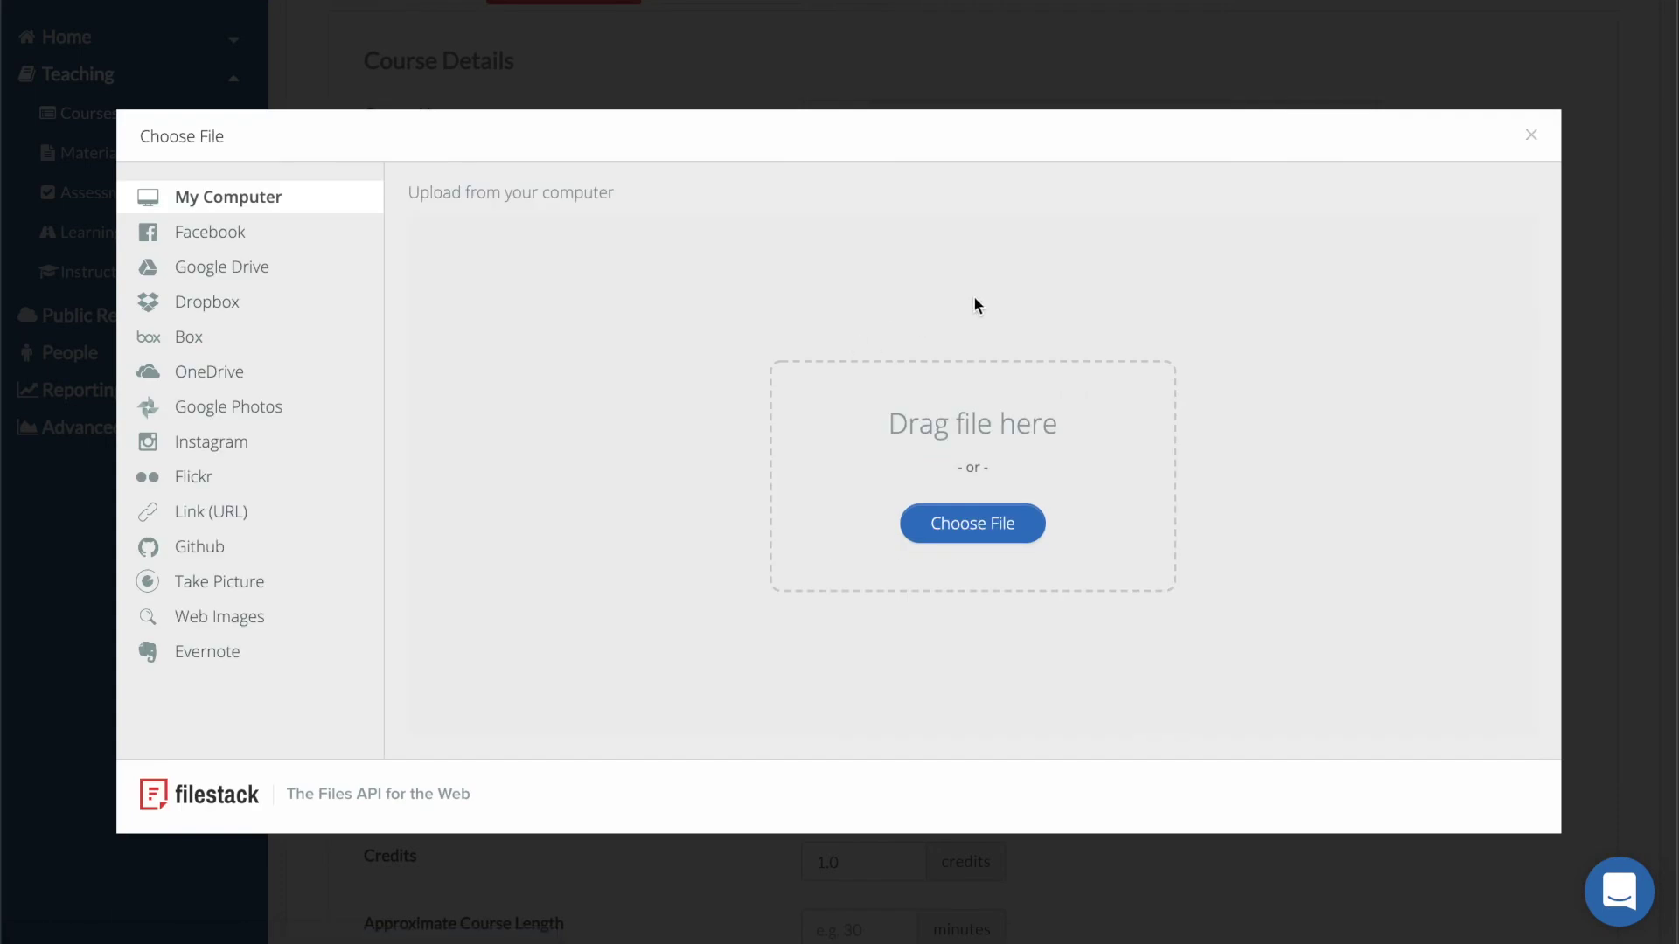
- Dismiss the image picker, keep category General, and enter the introduction 'An overview of working at SkyPrep'
click(1530, 136)
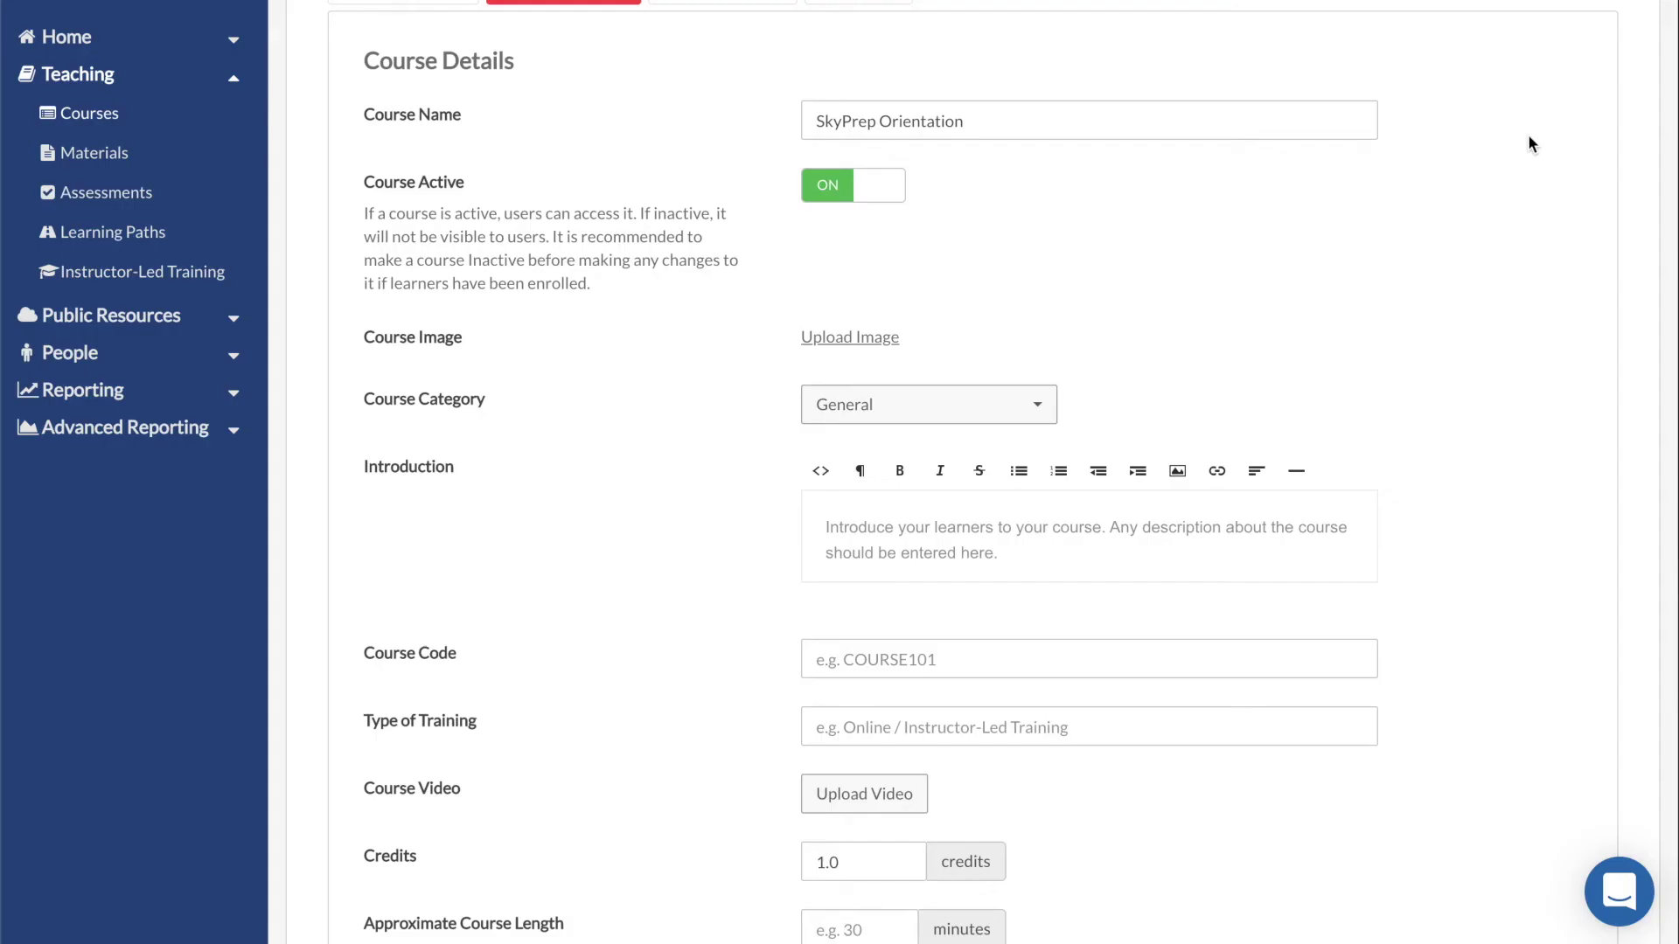
click(1036, 407)
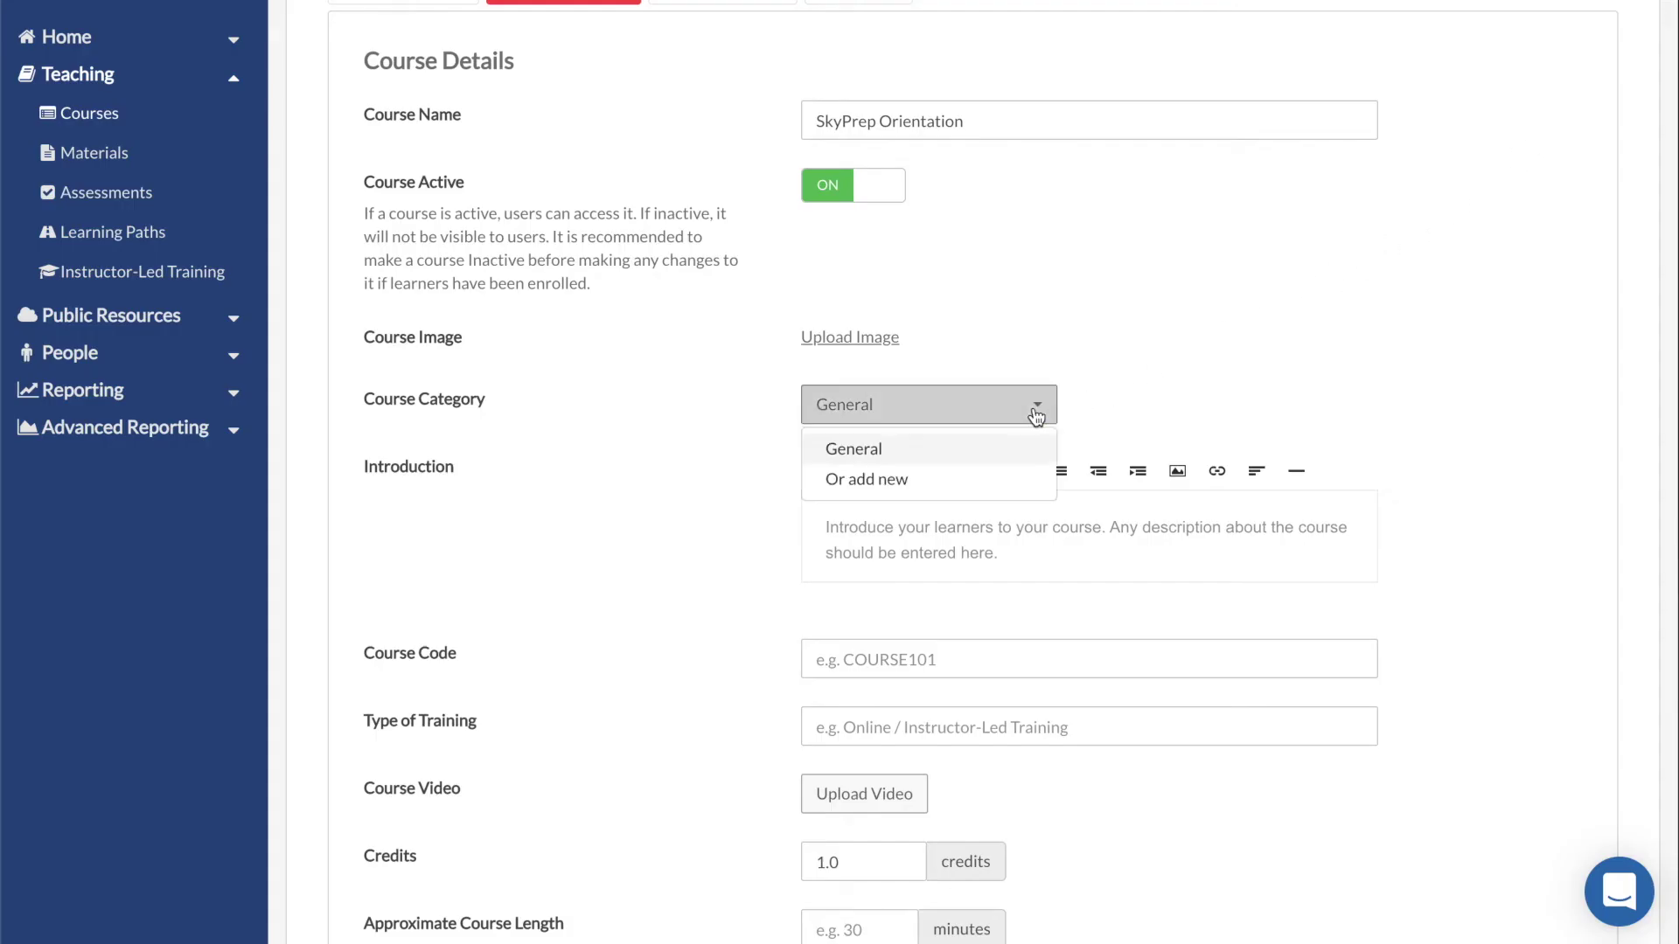
click(945, 477)
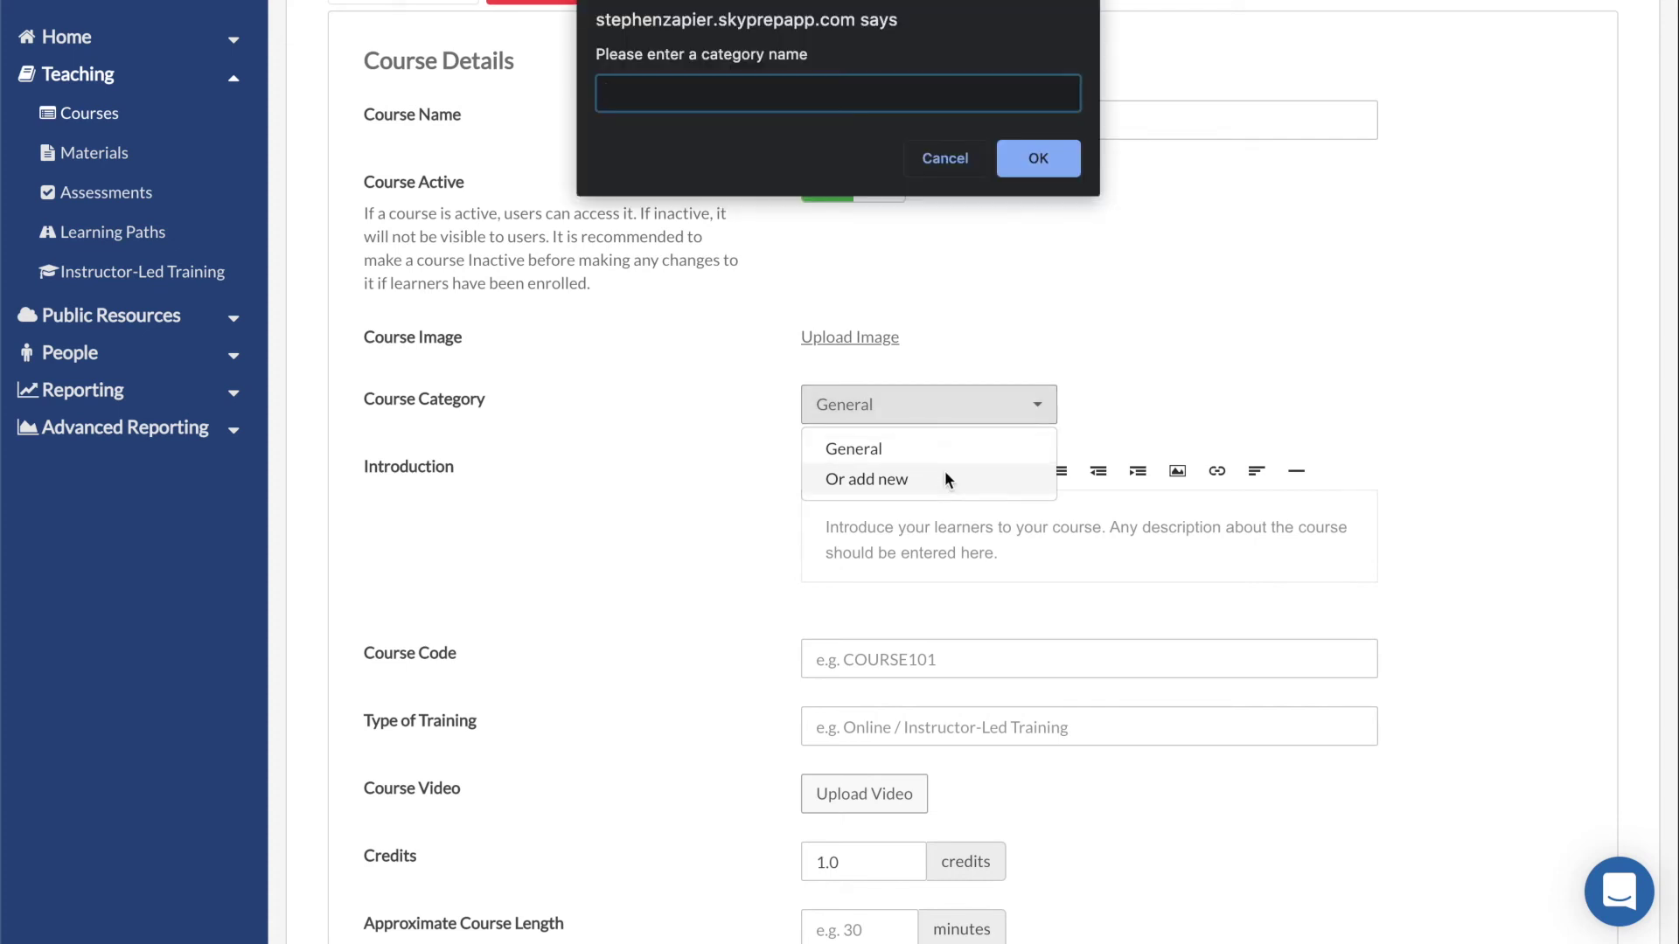
click(946, 165)
click(868, 528)
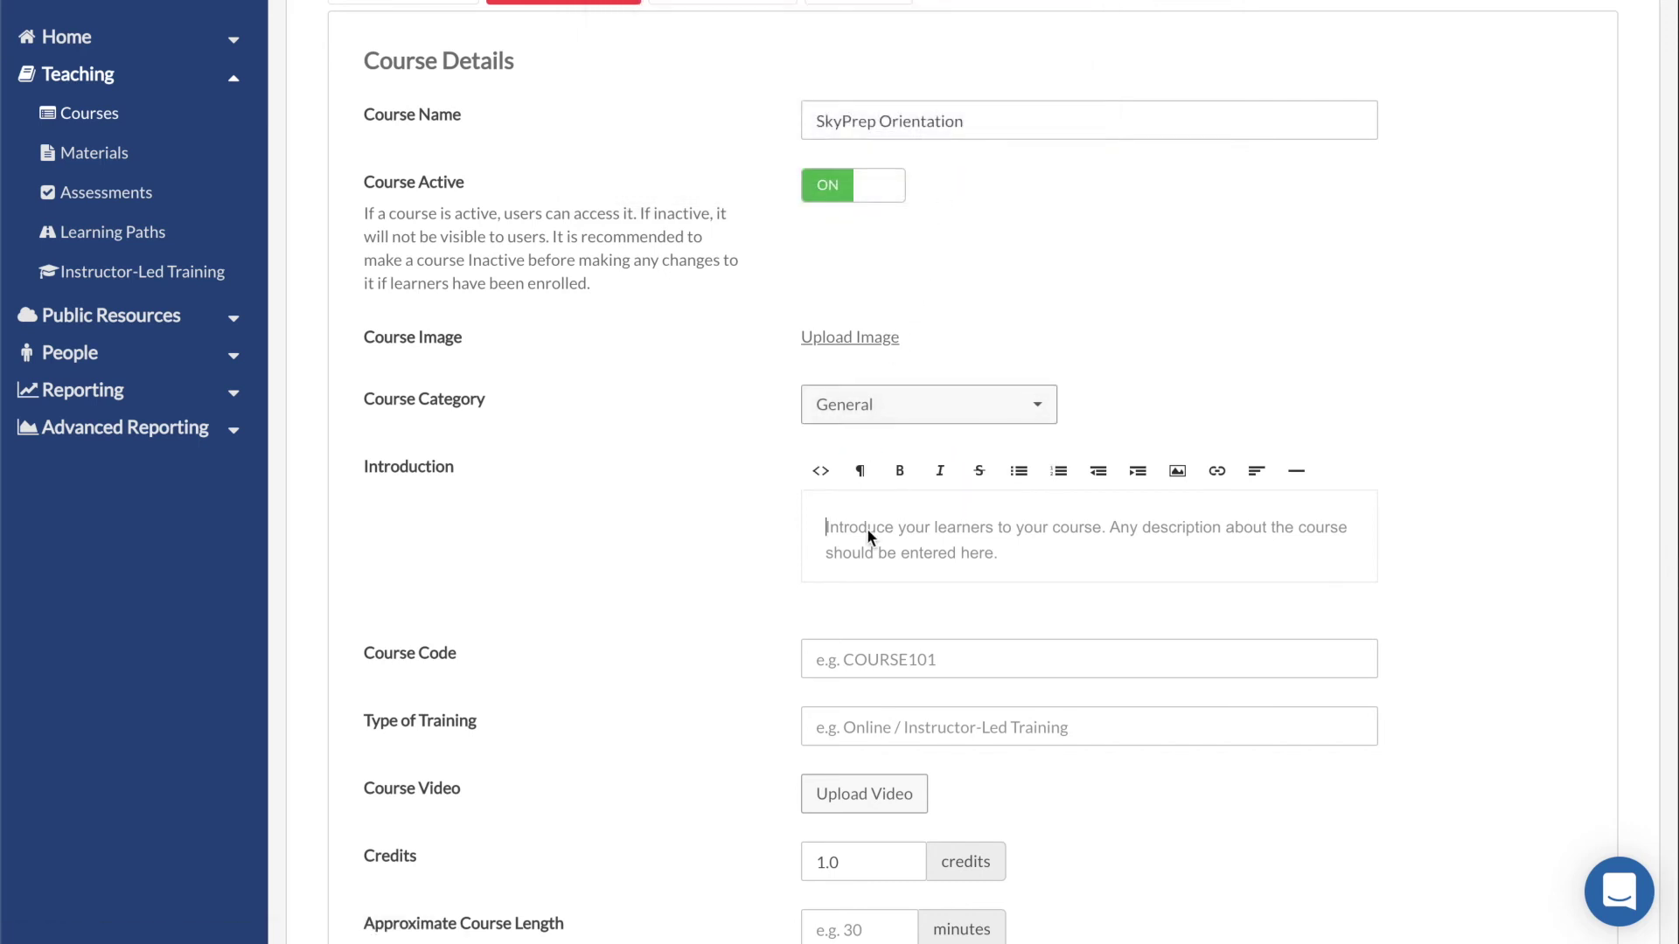
text(An overview o)
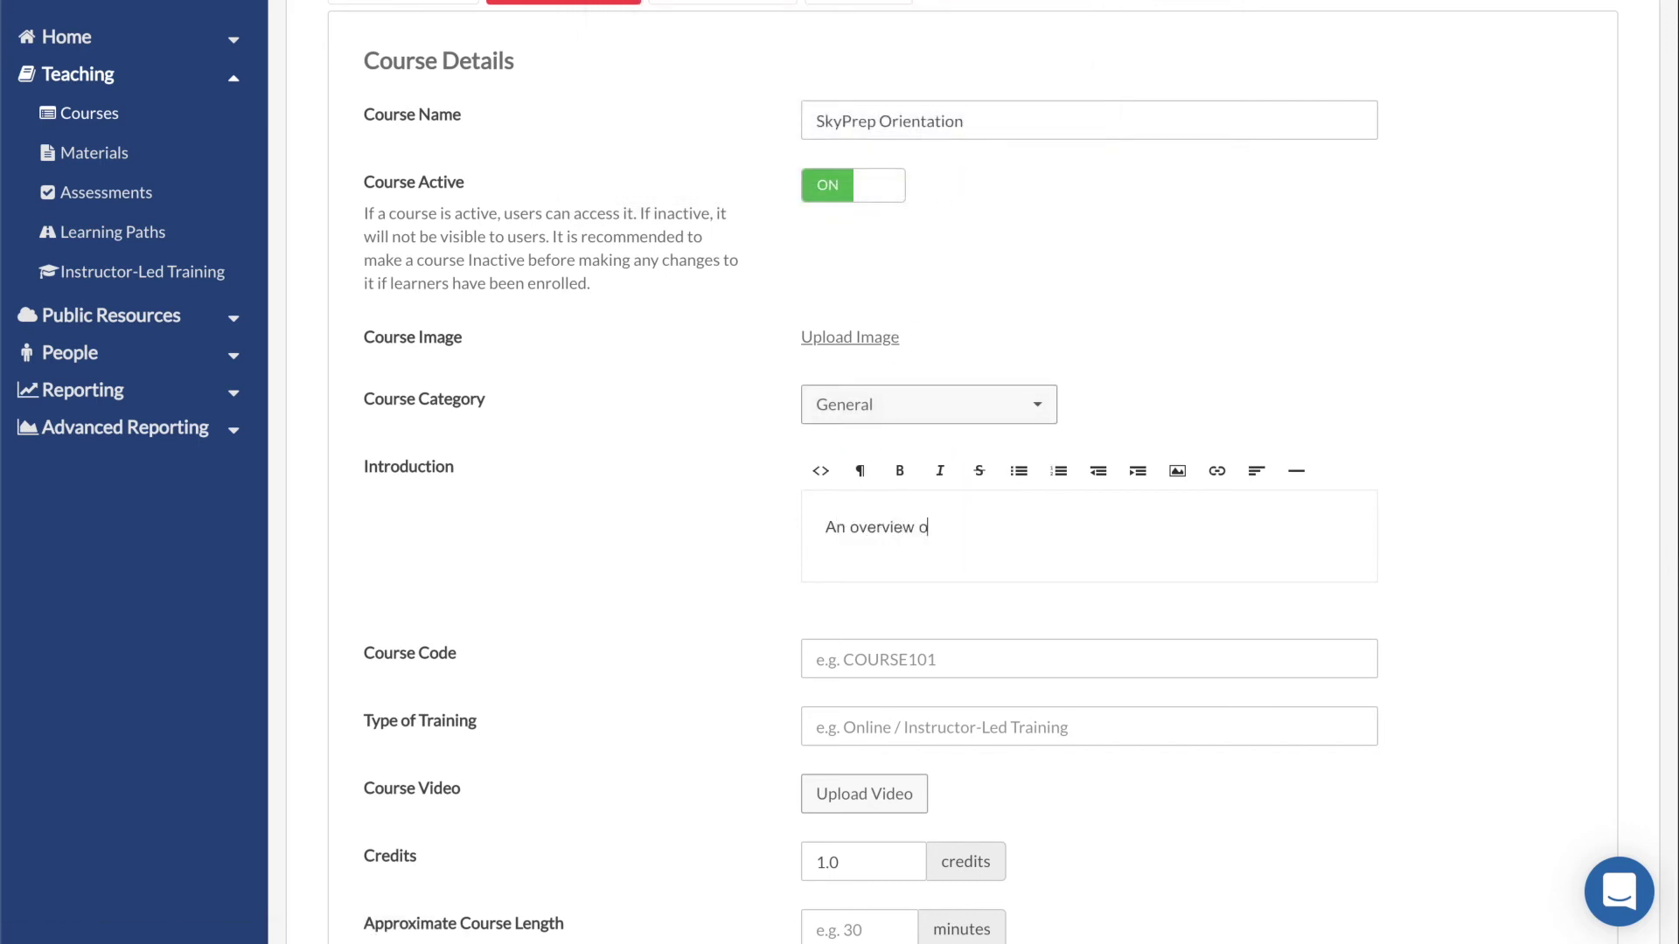
text(f working at SkyPrep)
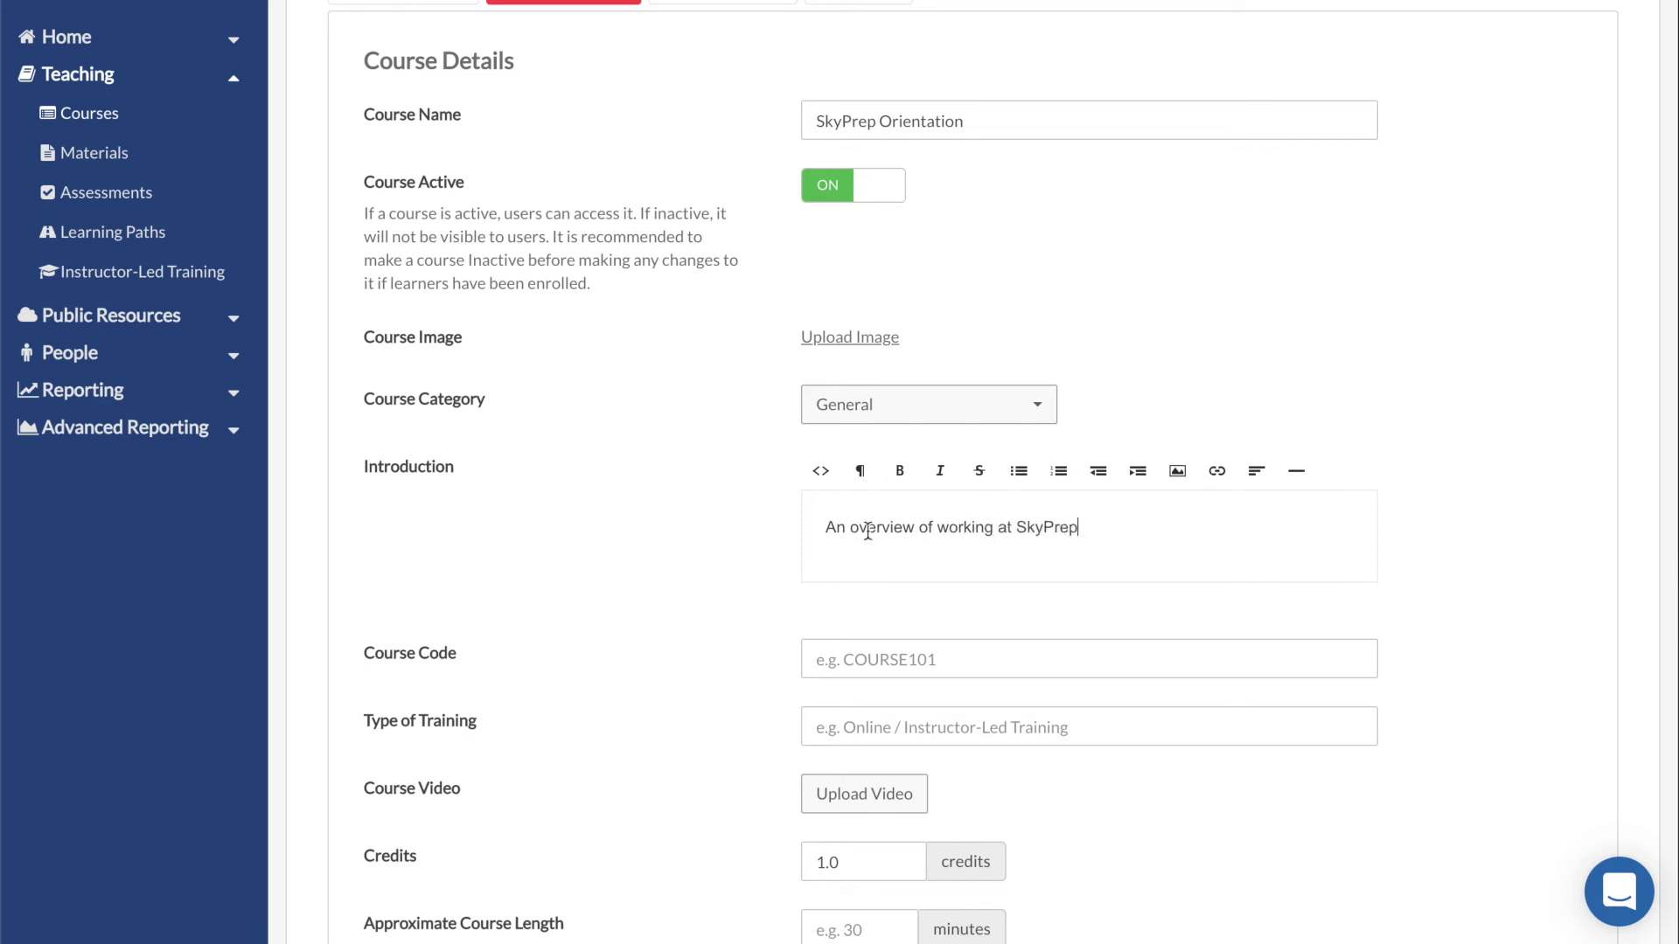
- Raise the course credits to 4
scroll(785, 647, down, 3)
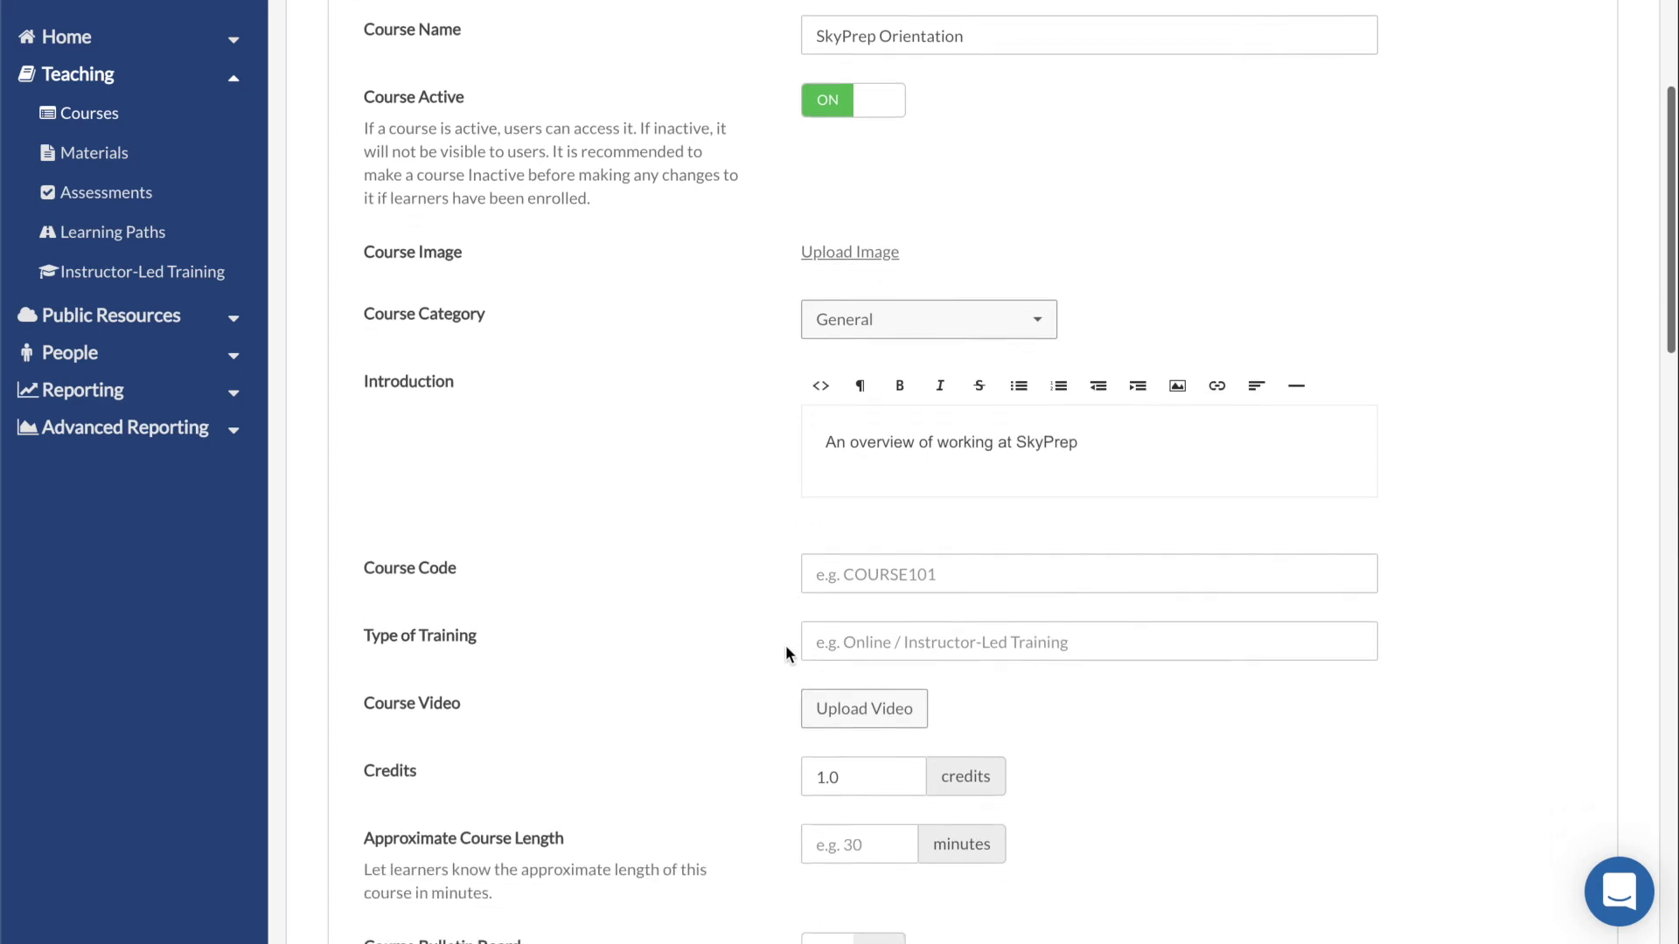
scroll(790, 654, down, 2)
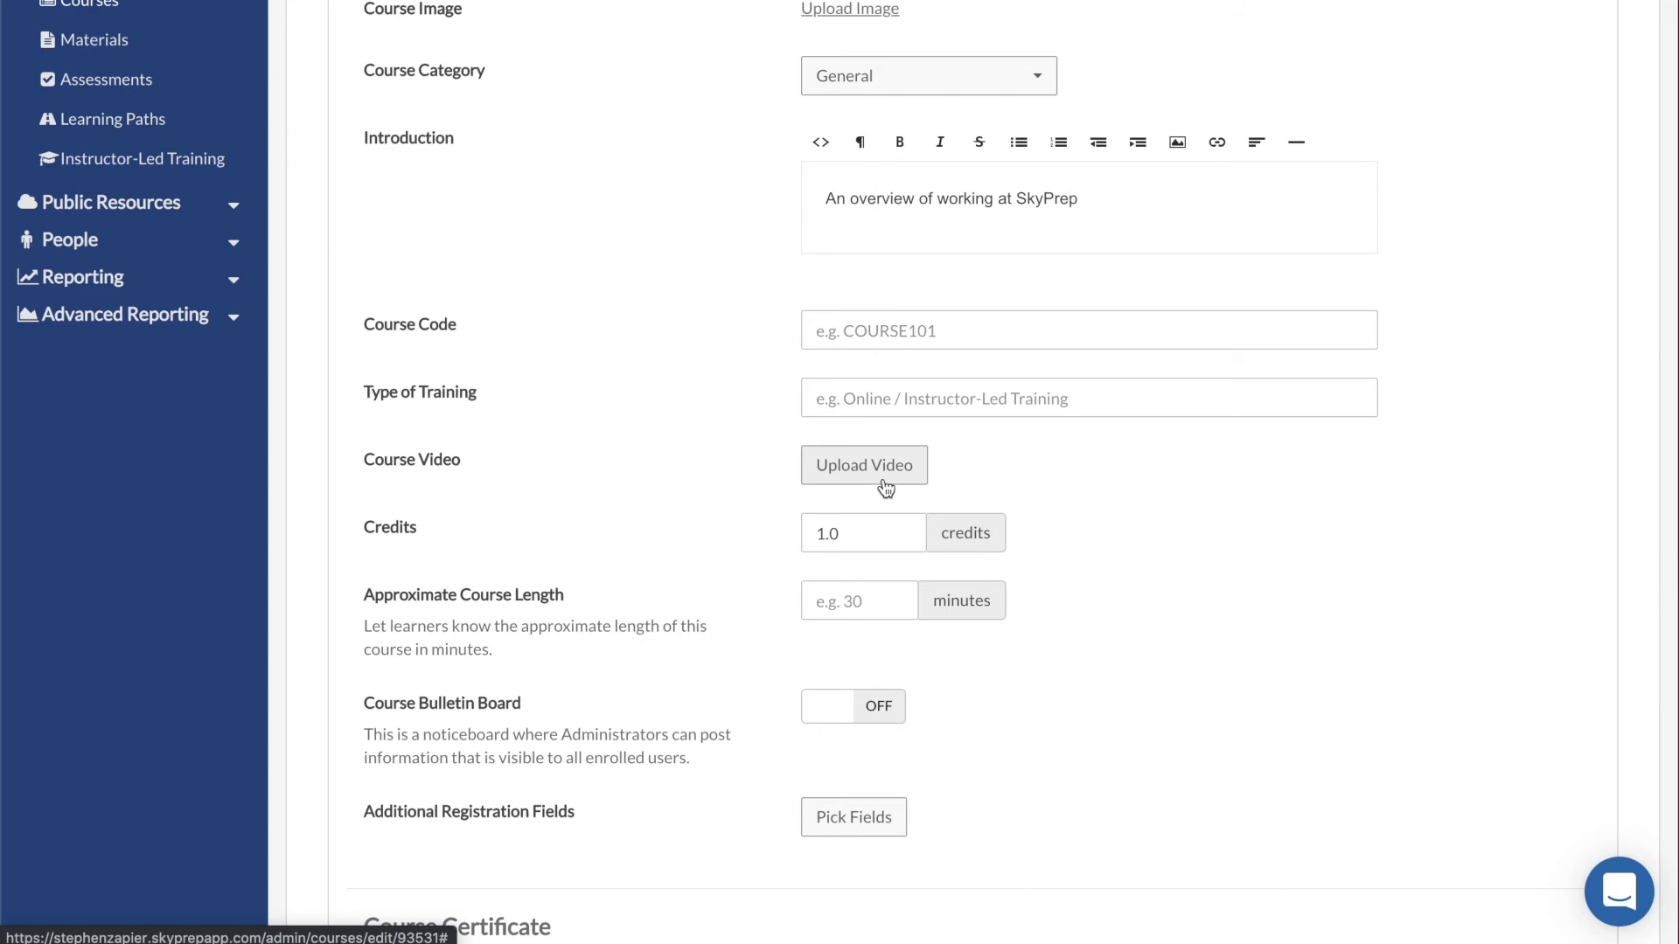
scroll(886, 487, down, 1)
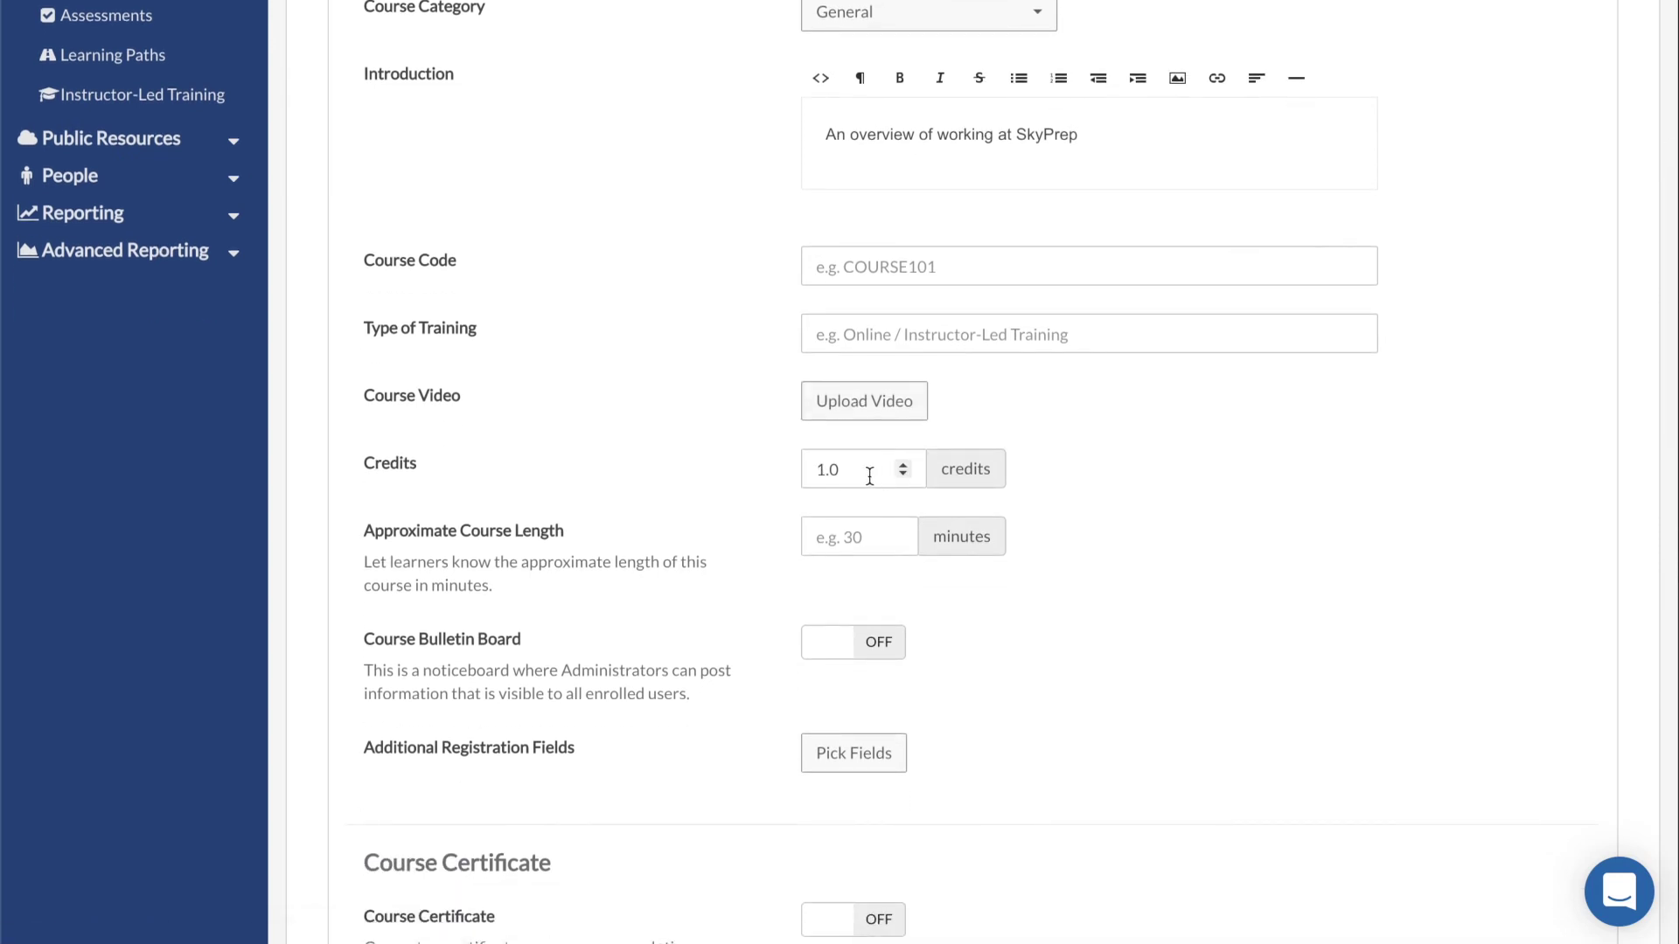
click(902, 464)
click(902, 465)
click(901, 464)
- Require Country as a registration field and switch on the Course Certificate
scroll(994, 697, down, 4)
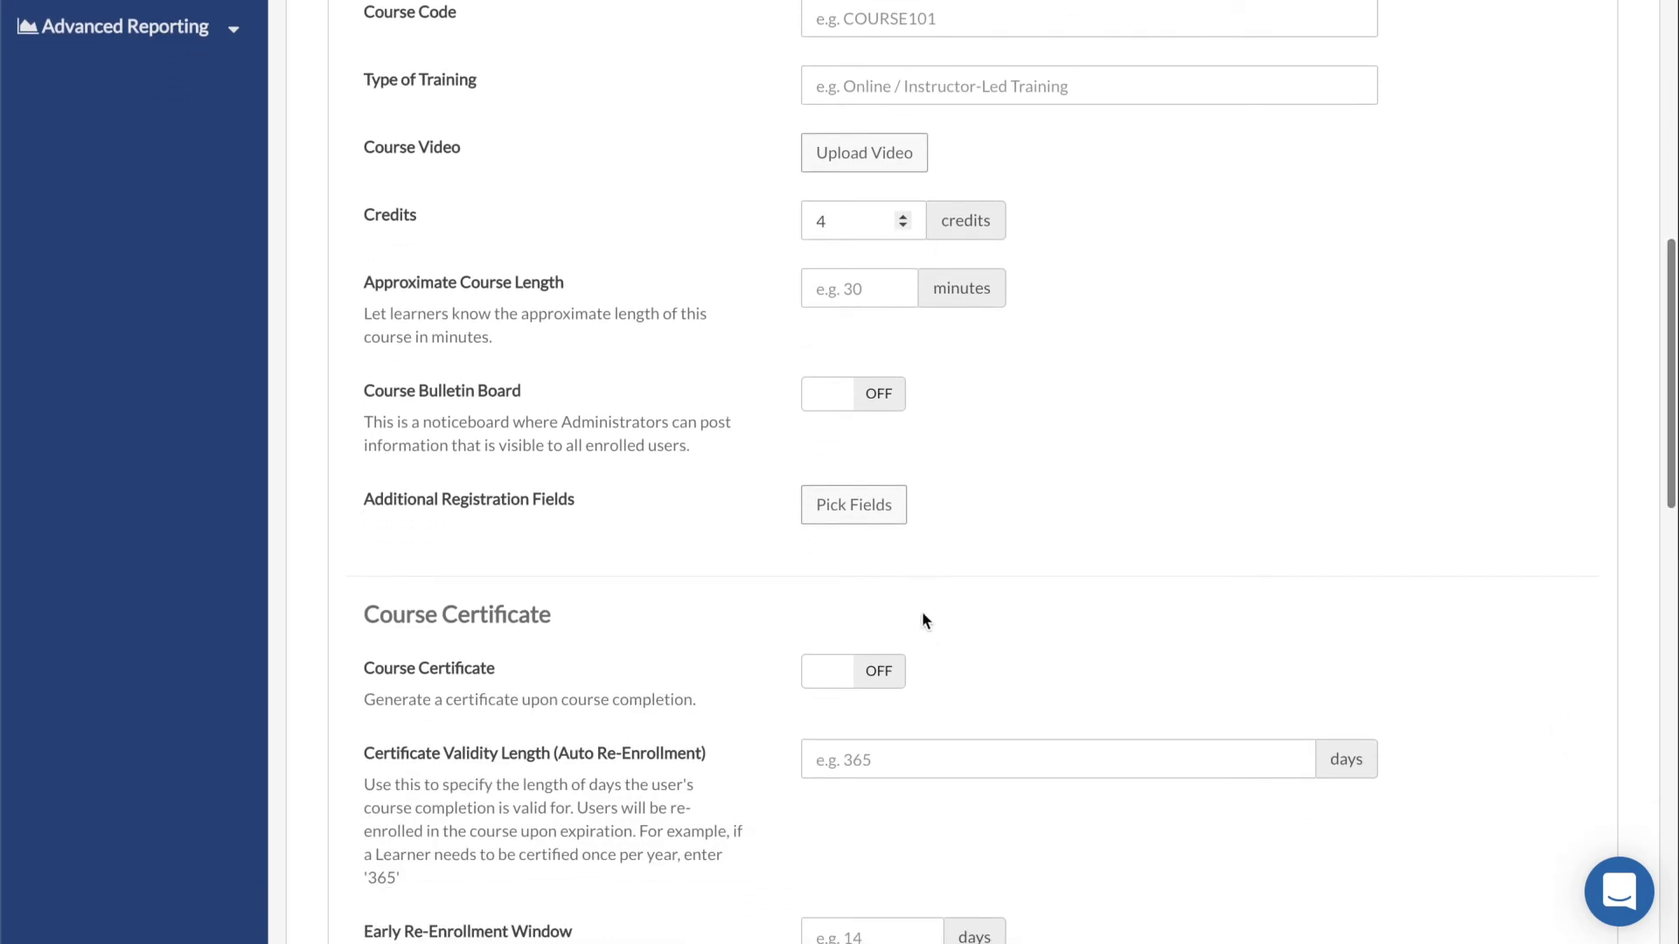
click(857, 525)
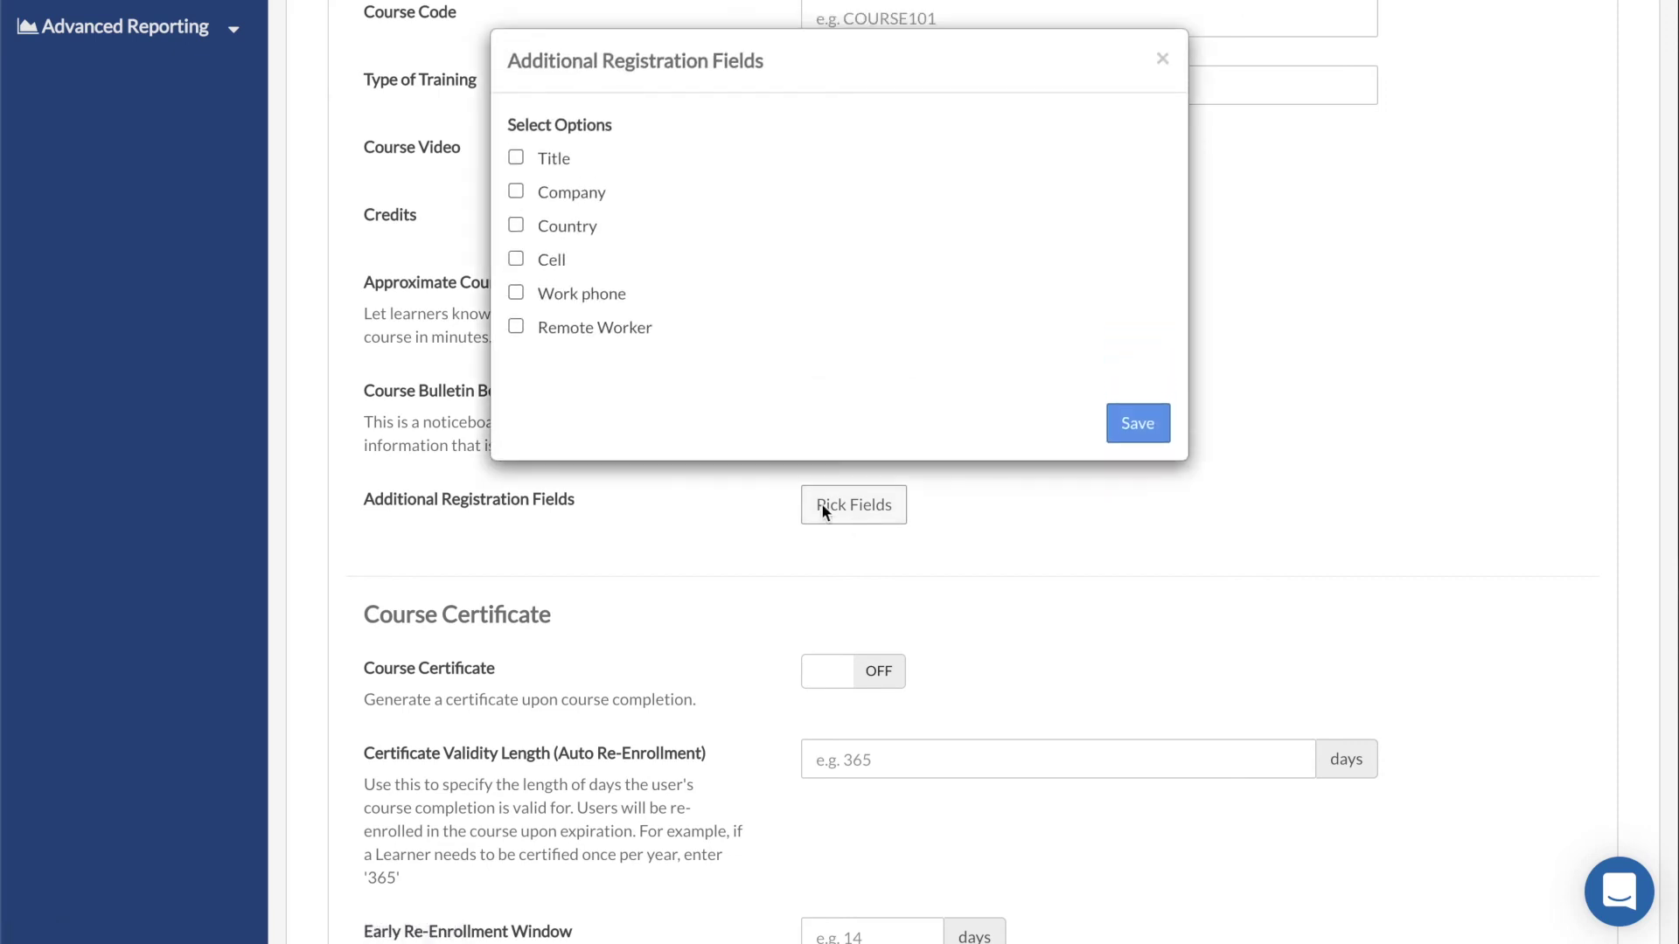
click(516, 224)
click(1139, 425)
scroll(1125, 580, down, 5)
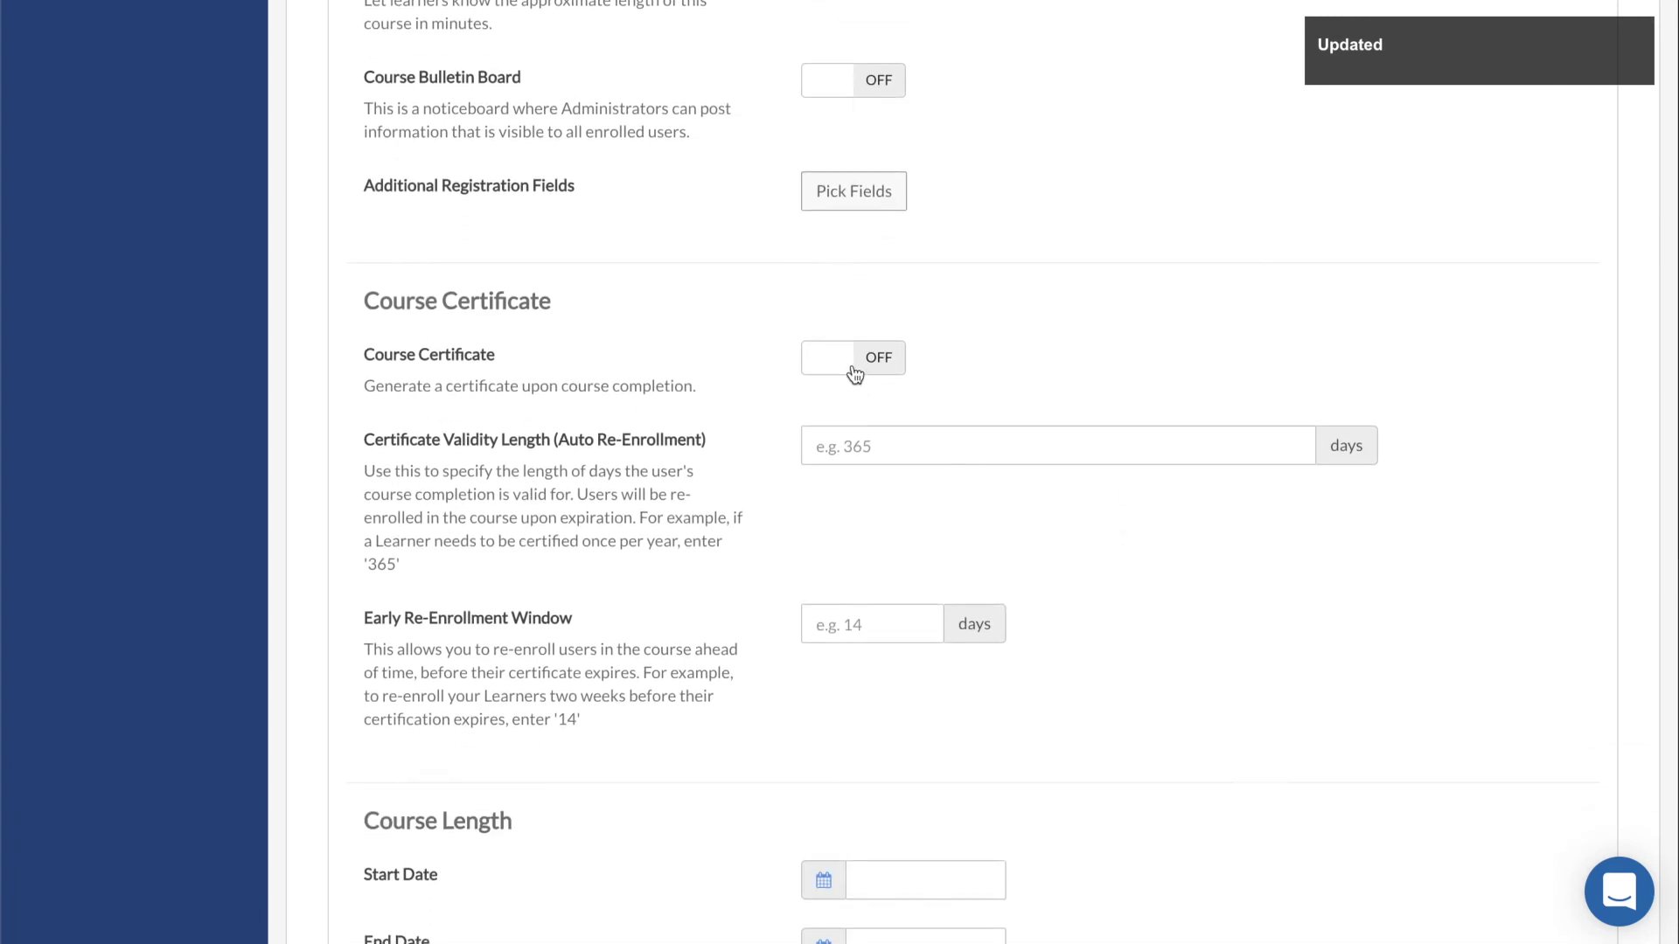
click(854, 374)
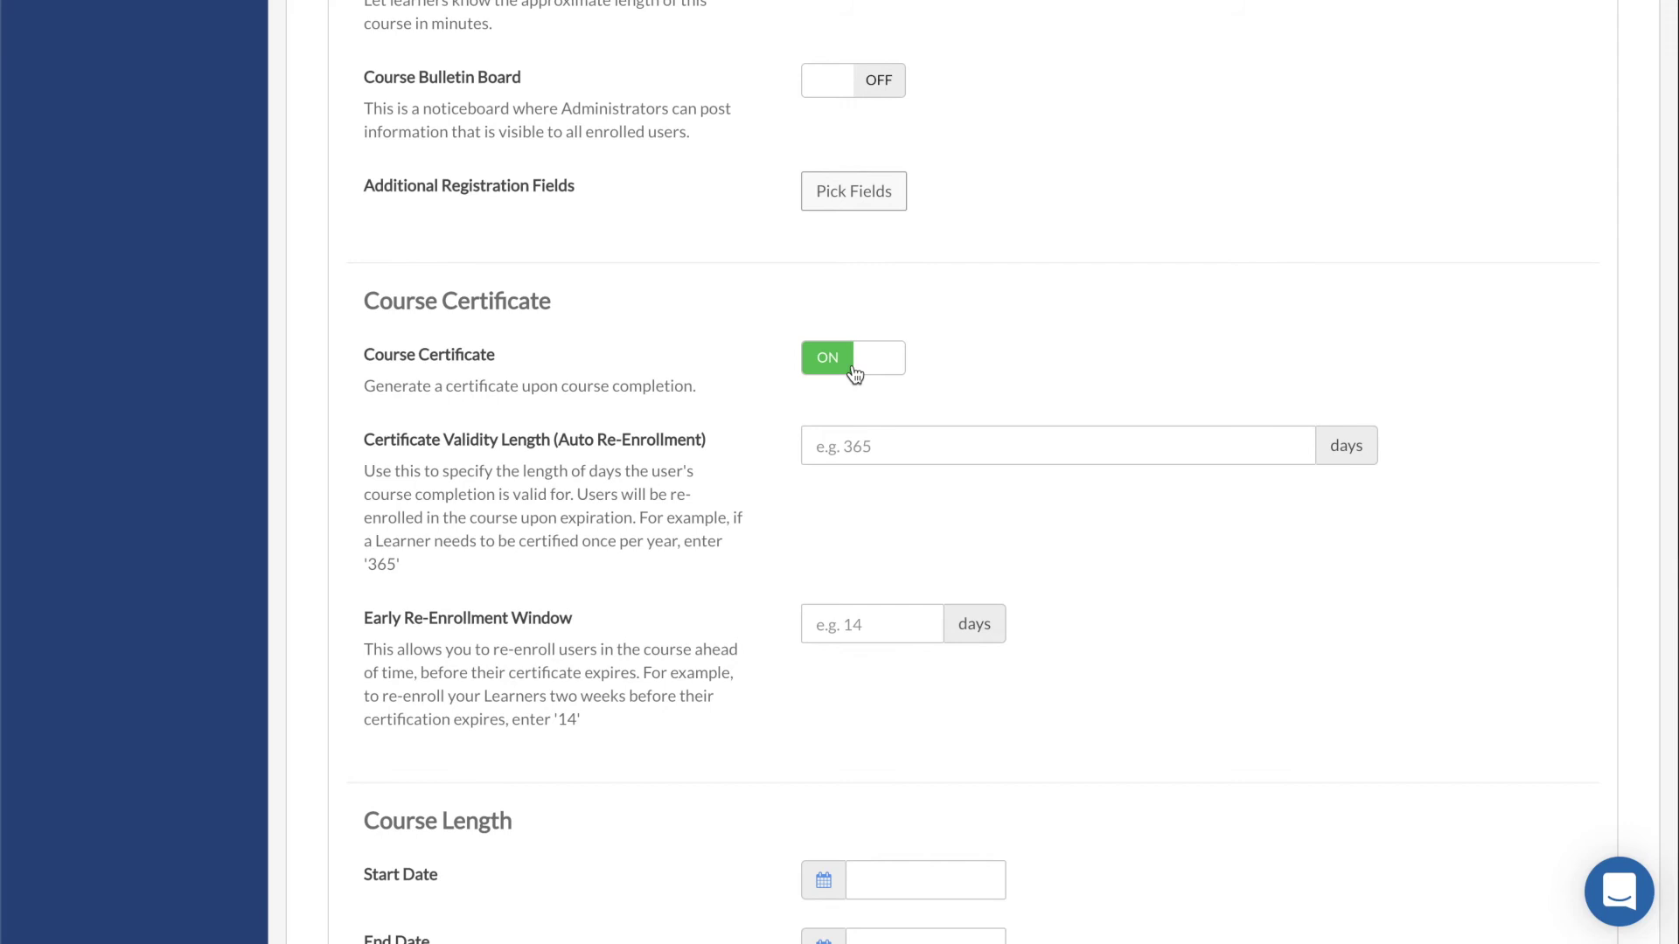
- Set the certificate validity length to 365 days
click(849, 444)
text(365)
click(872, 507)
scroll(872, 509, down, 1)
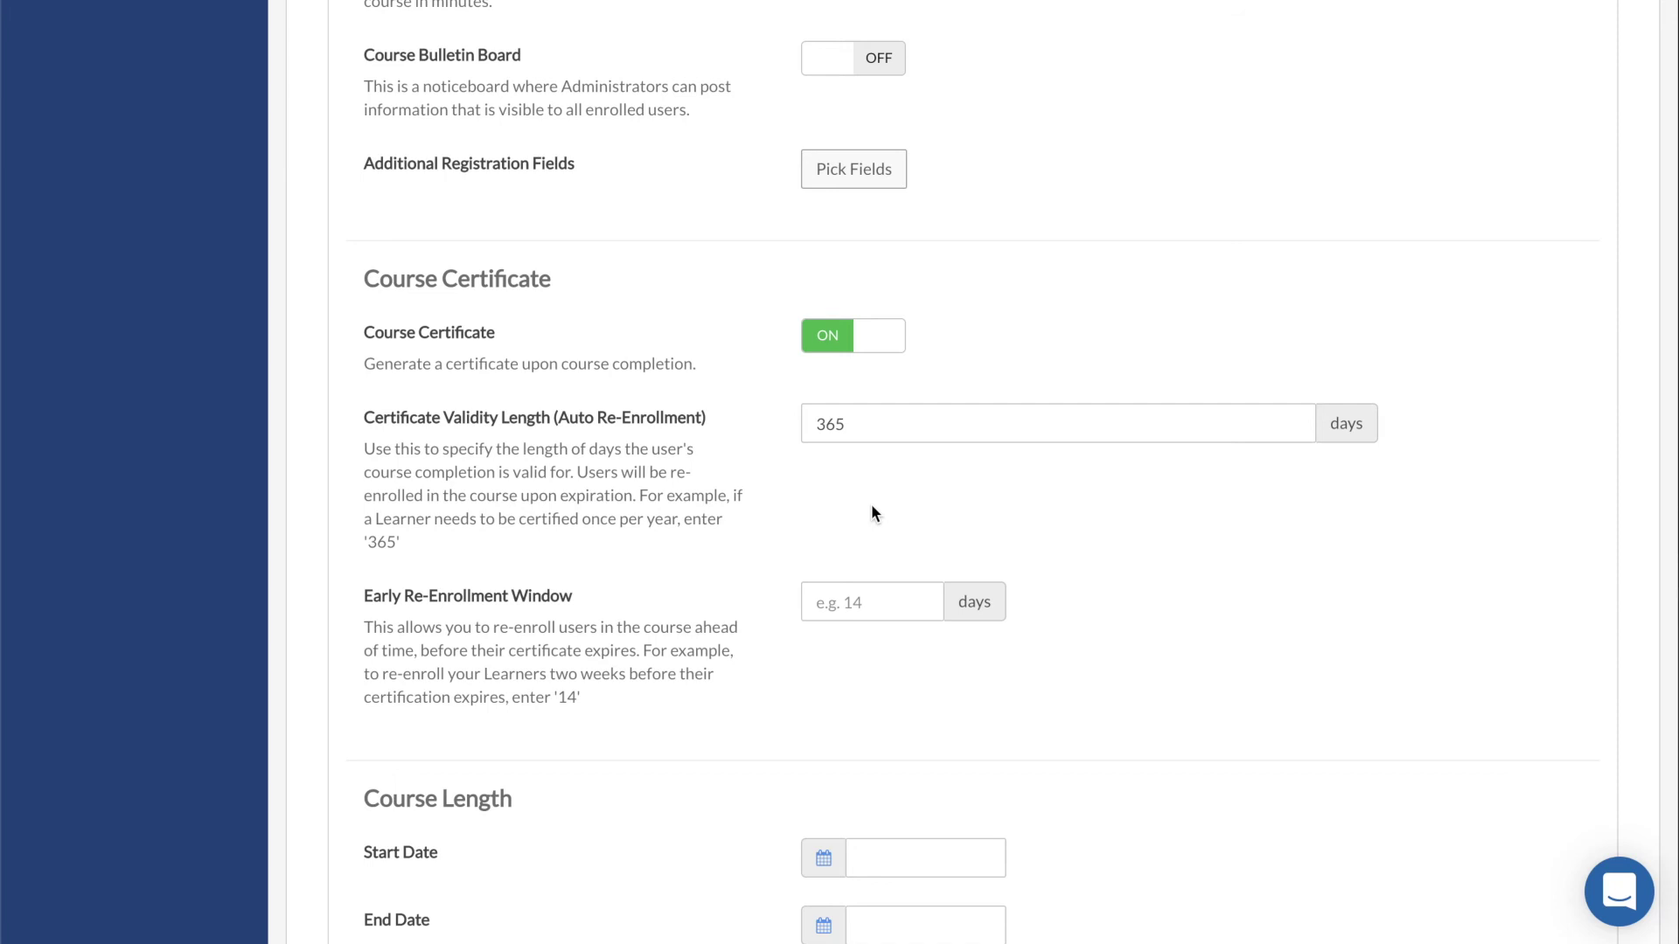
scroll(871, 509, down, 1)
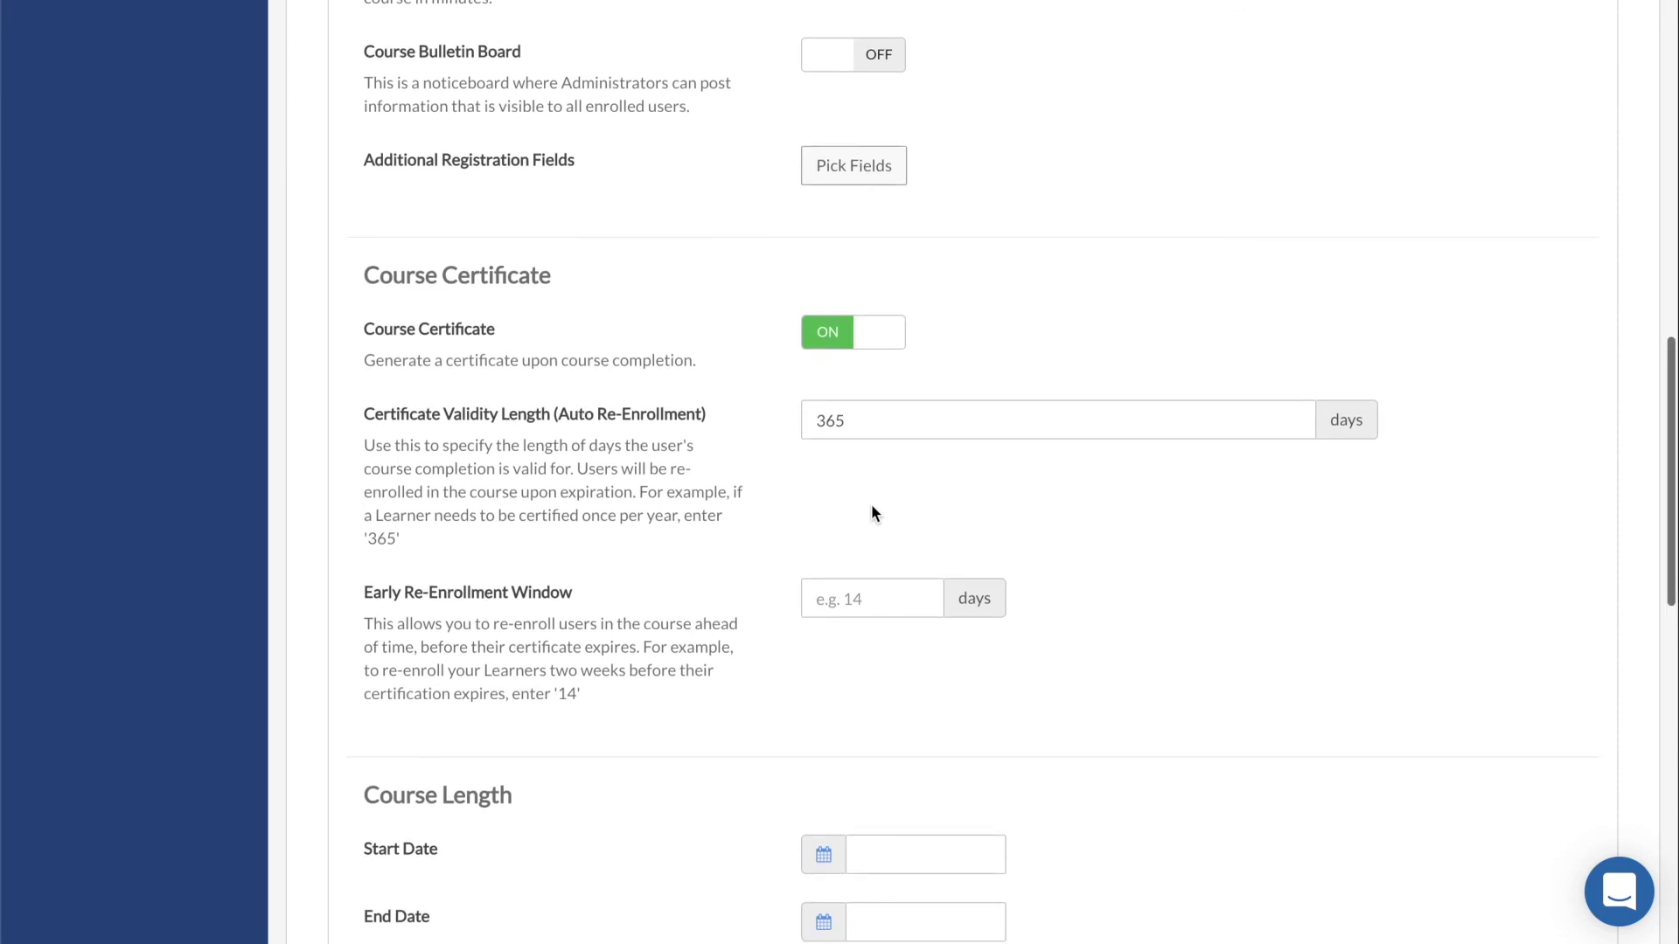
scroll(872, 507, down, 3)
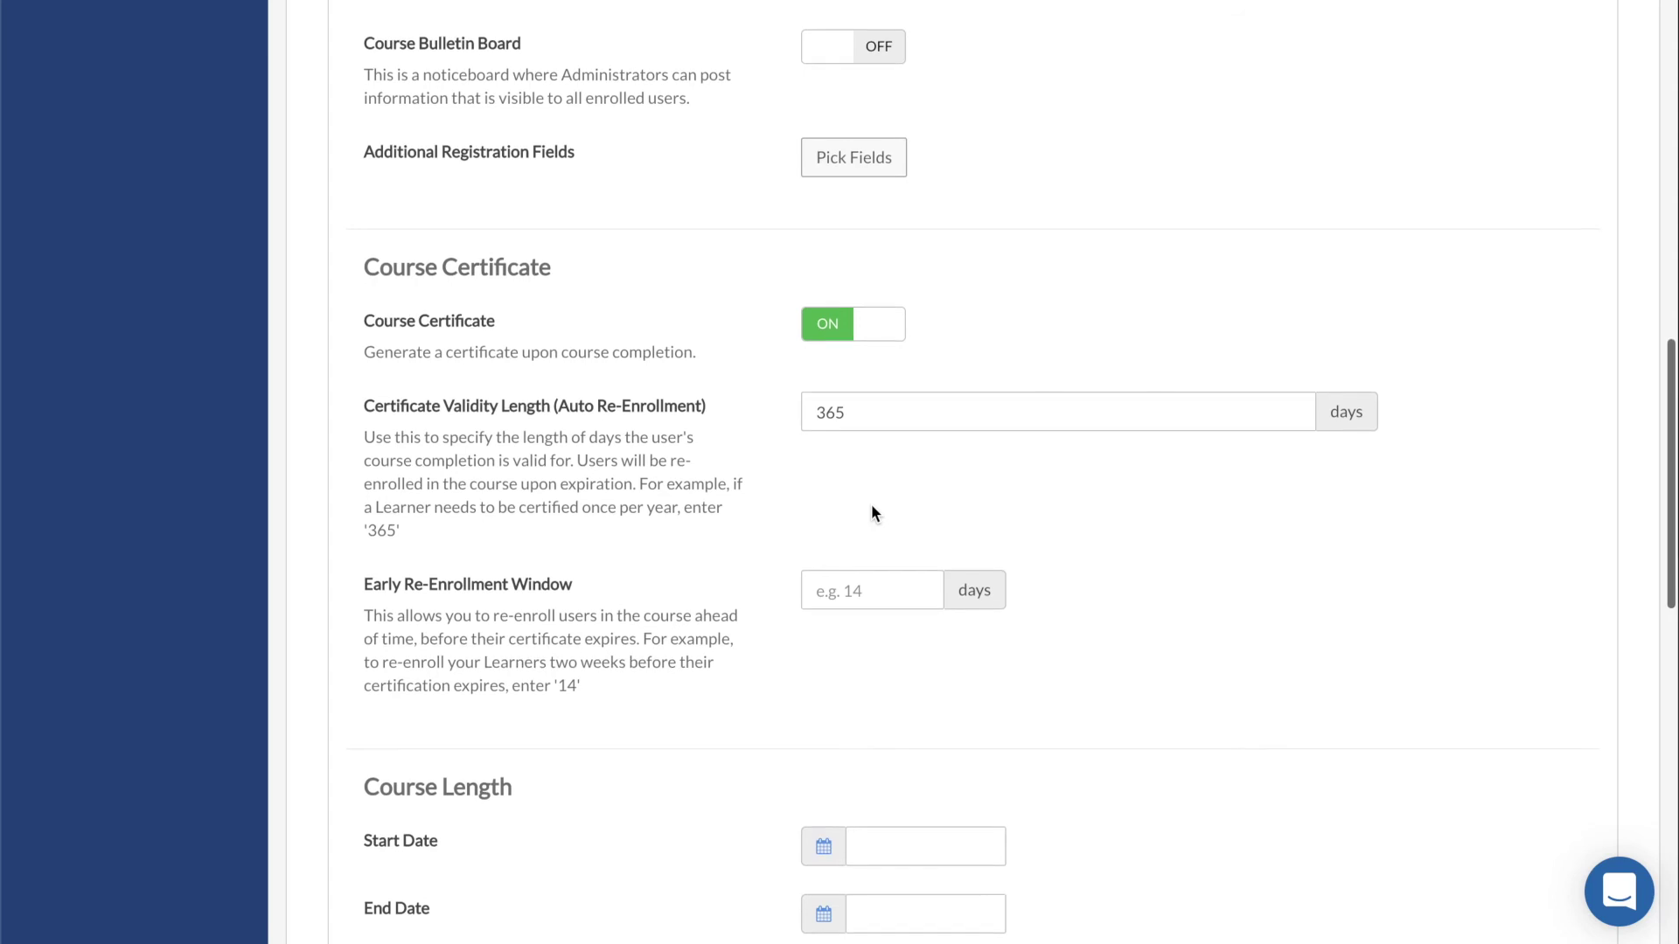
scroll(871, 507, down, 1)
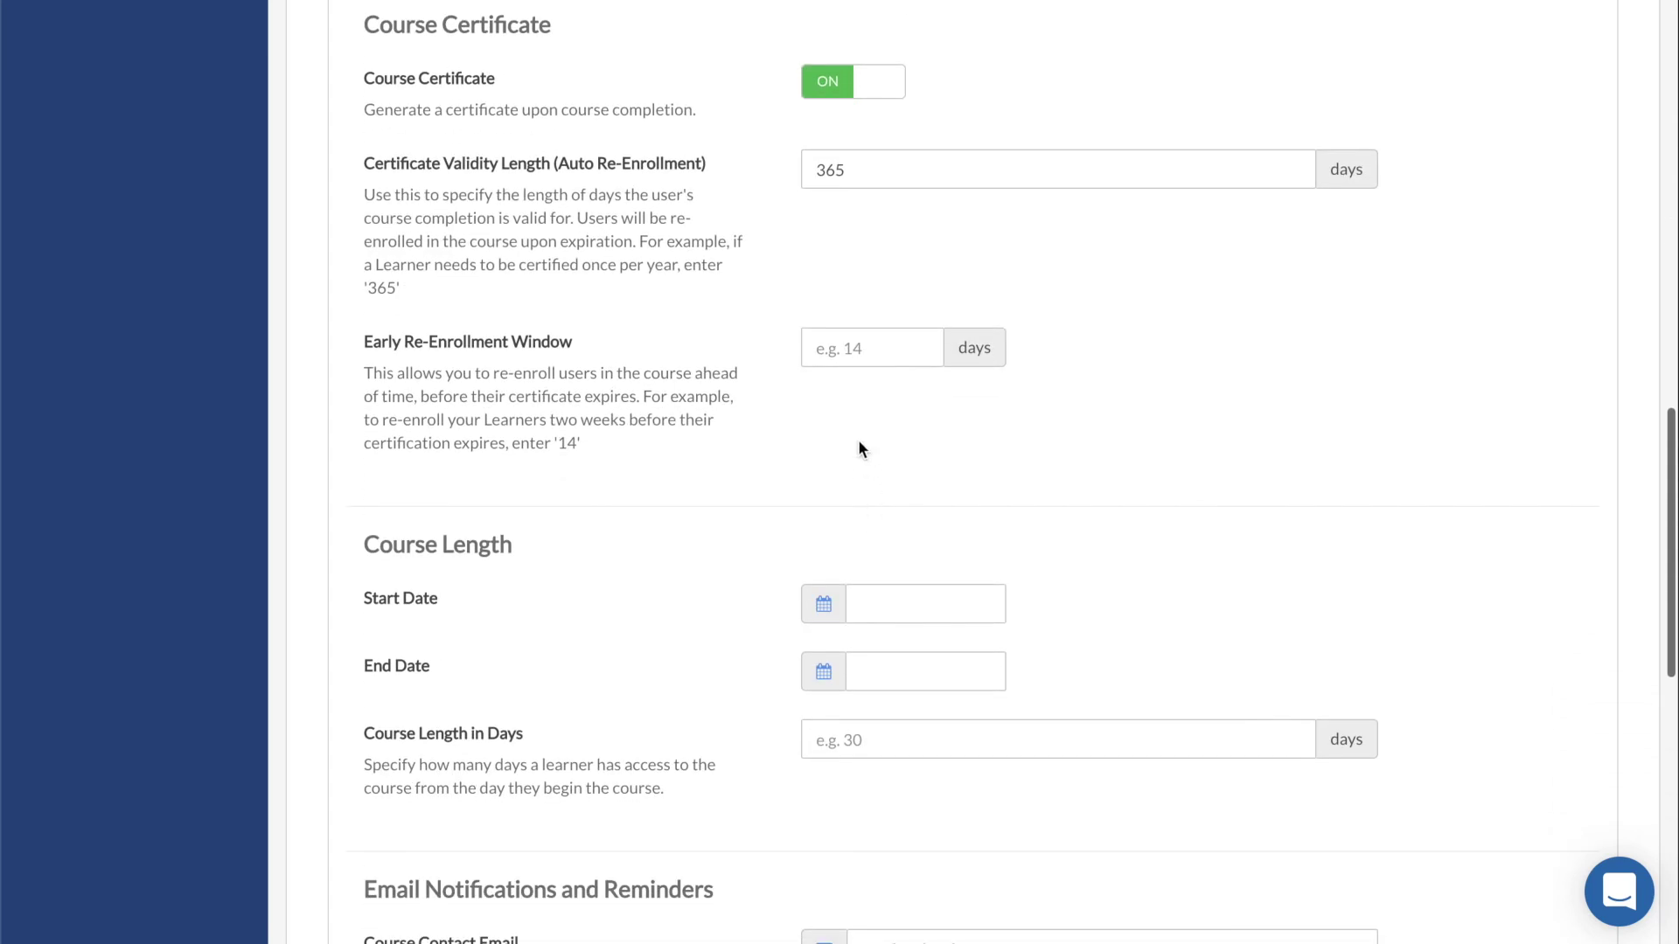
- Set the early re-enrollment window to 14 days before certificate expiry
click(849, 354)
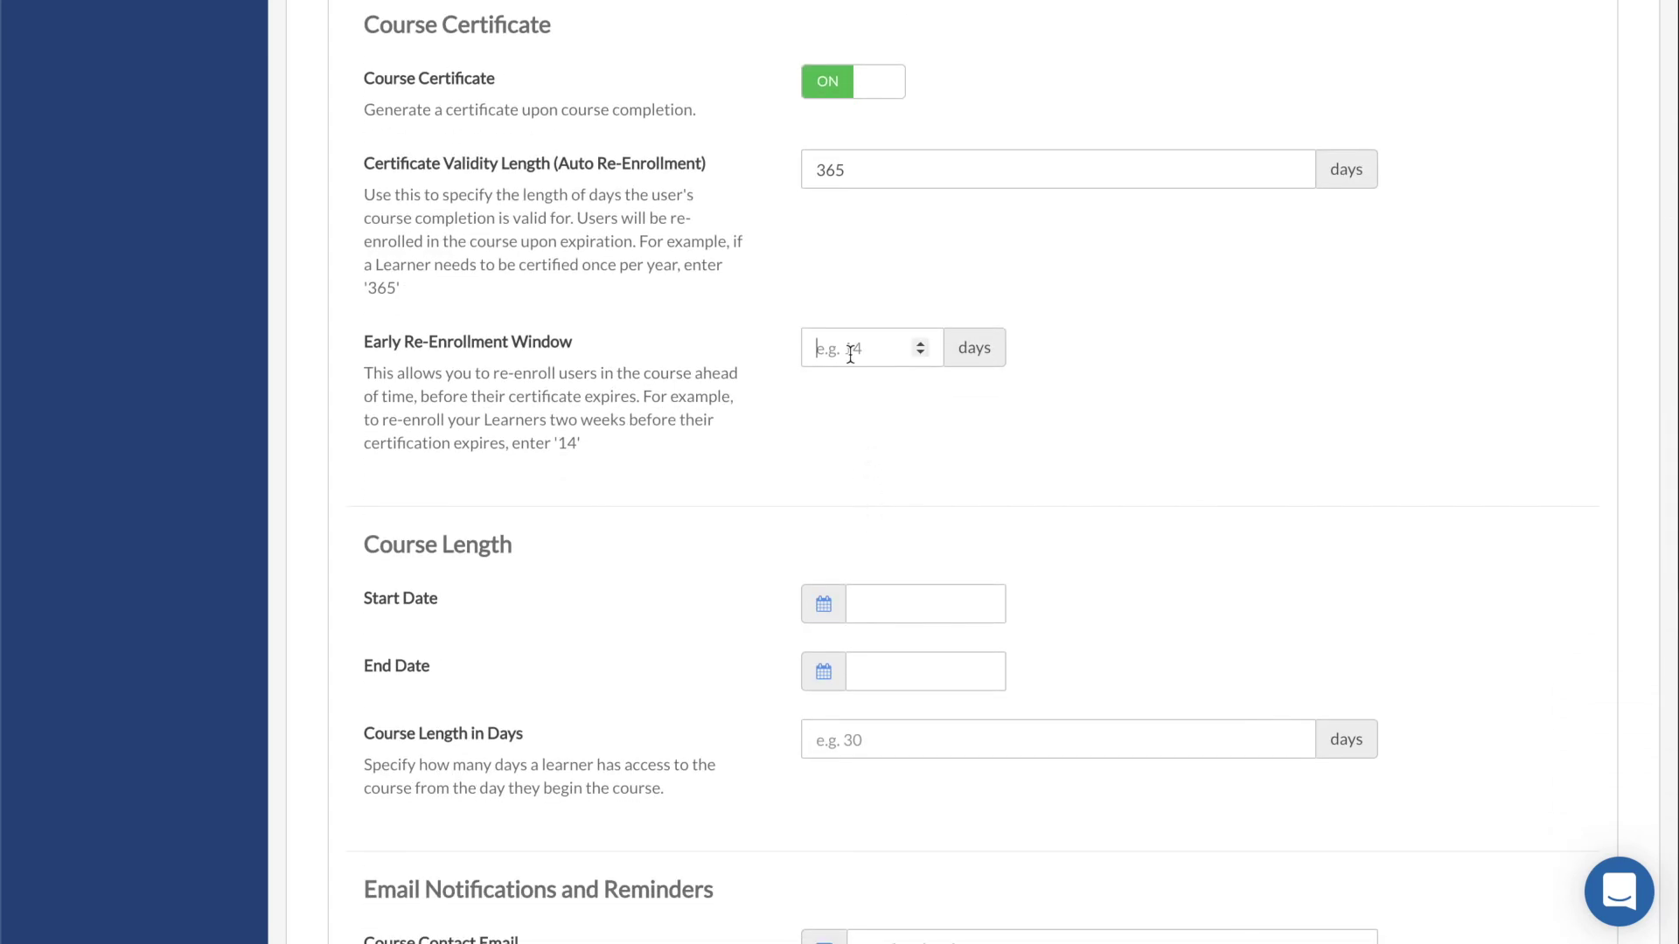
text(14)
click(859, 400)
scroll(858, 398, down, 3)
scroll(858, 383, down, 1)
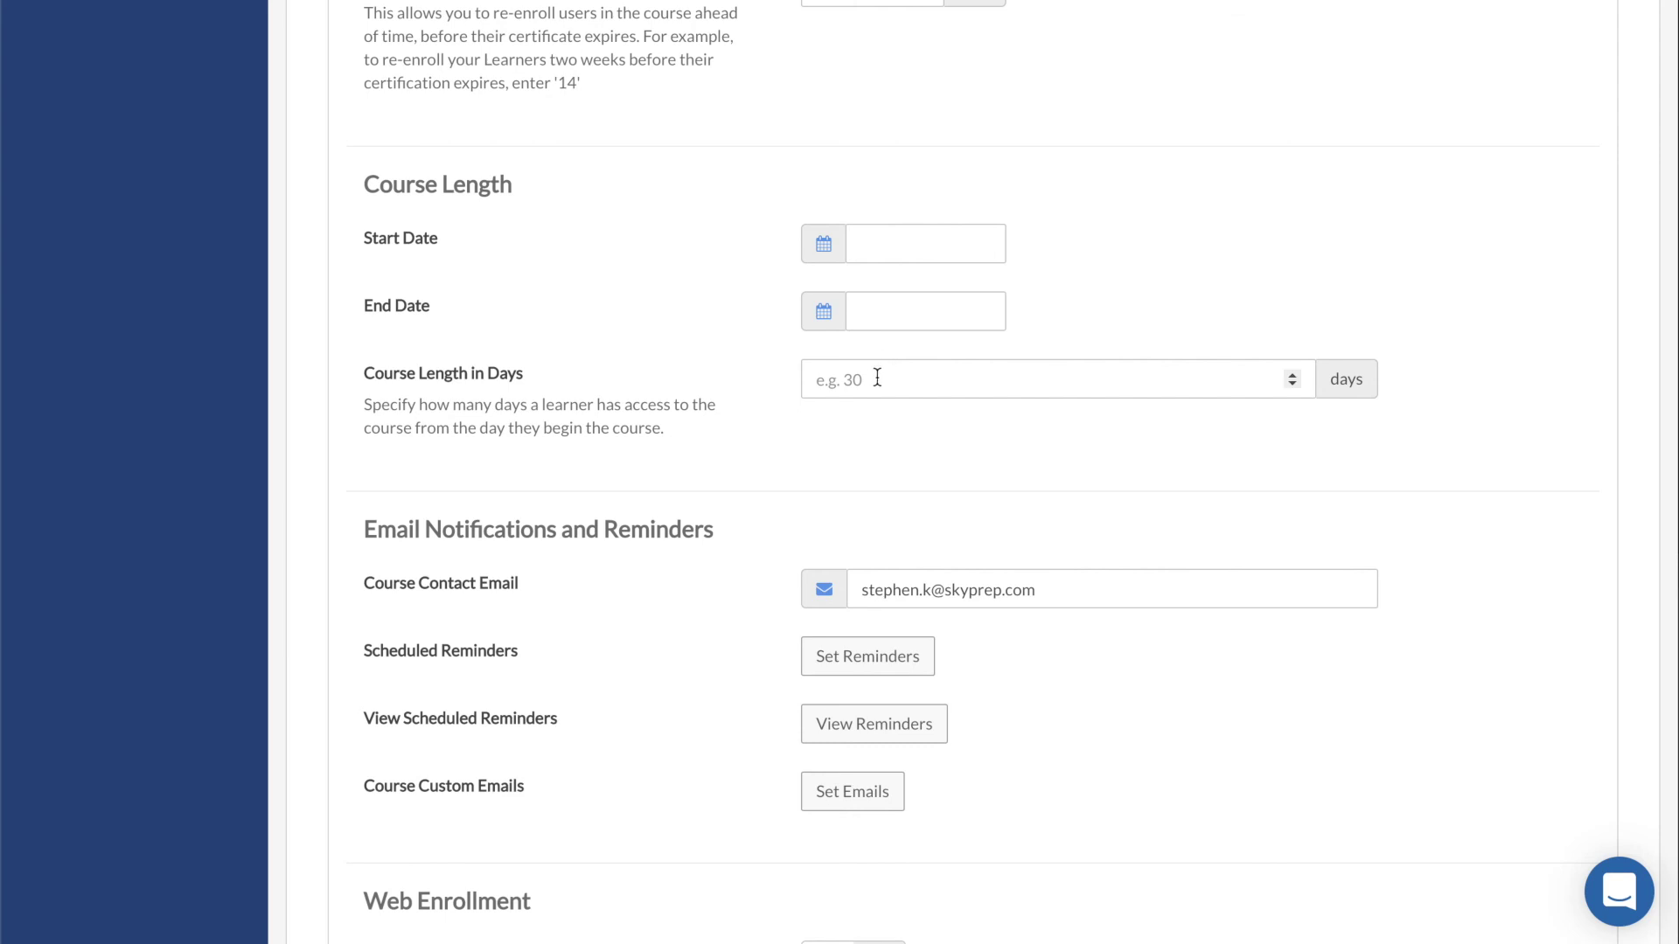
- Set Course Length in Days to 30 and bring up the Course Custom Emails window
text(30)
scroll(897, 435, down, 1)
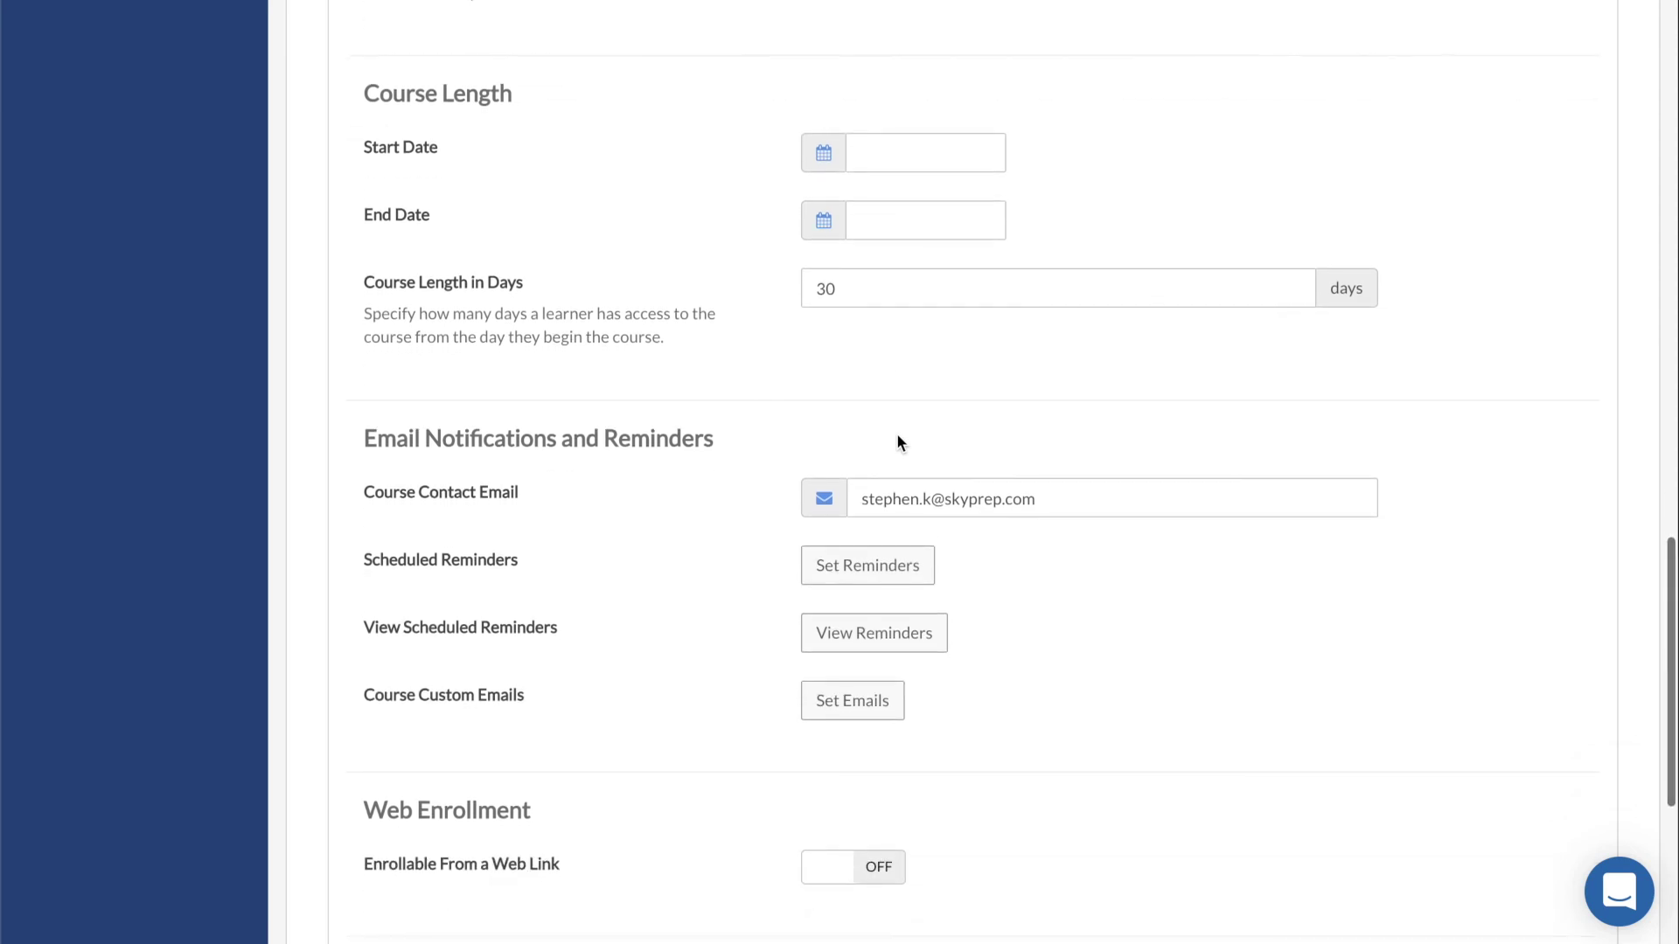
scroll(897, 438, down, 1)
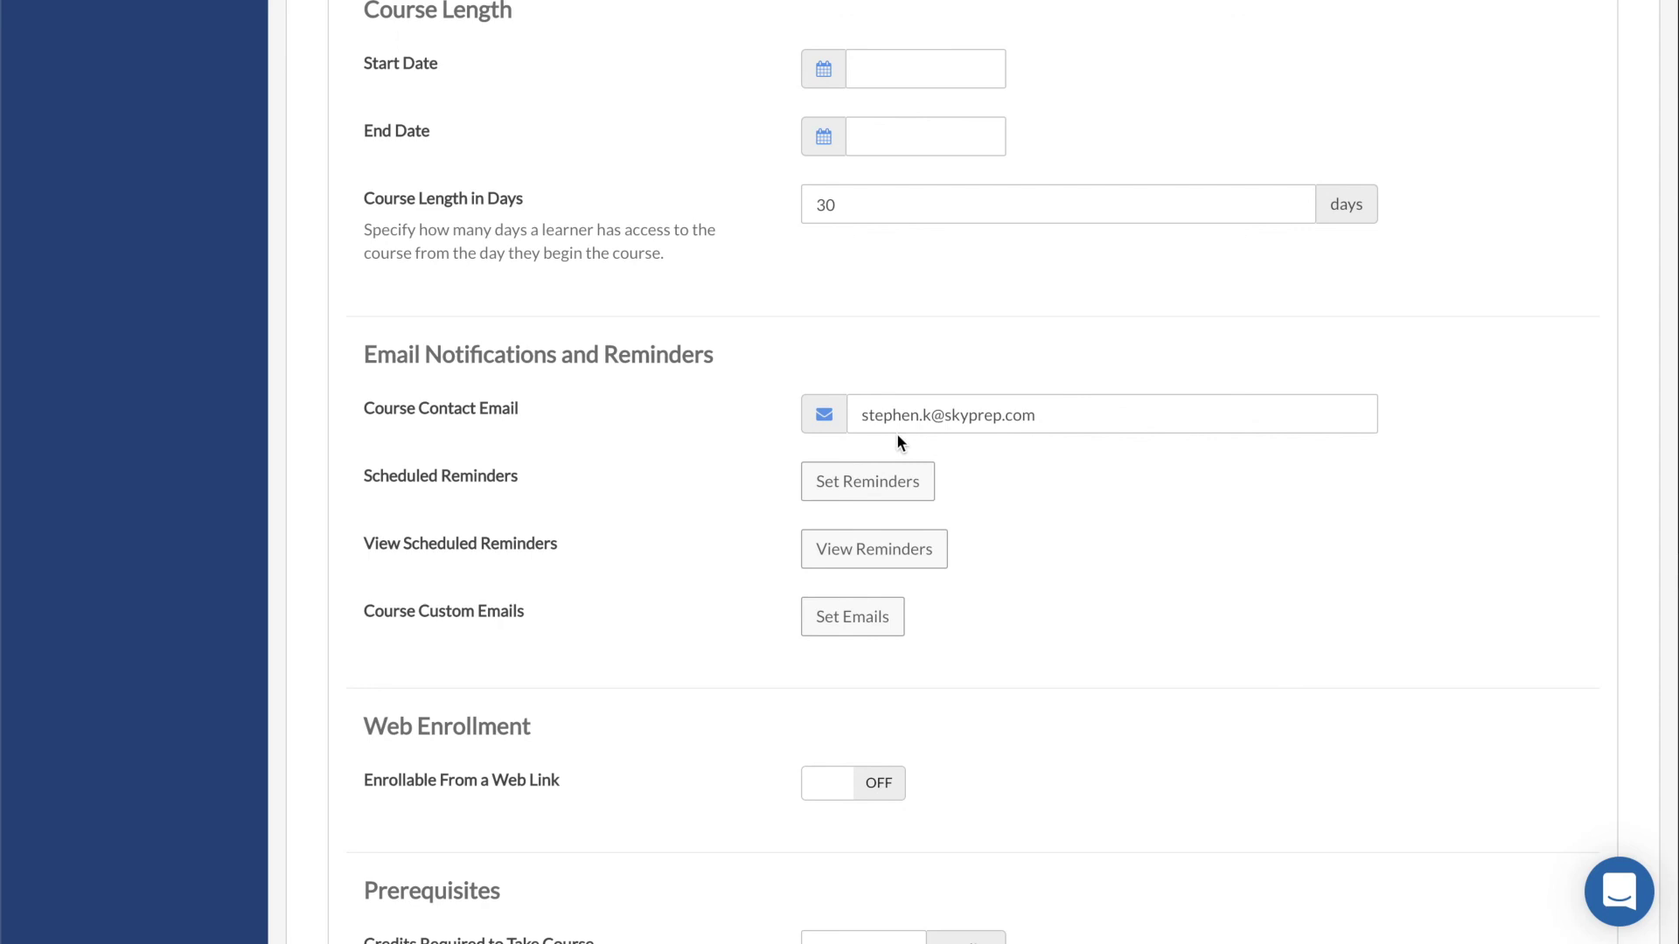
scroll(895, 437, down, 2)
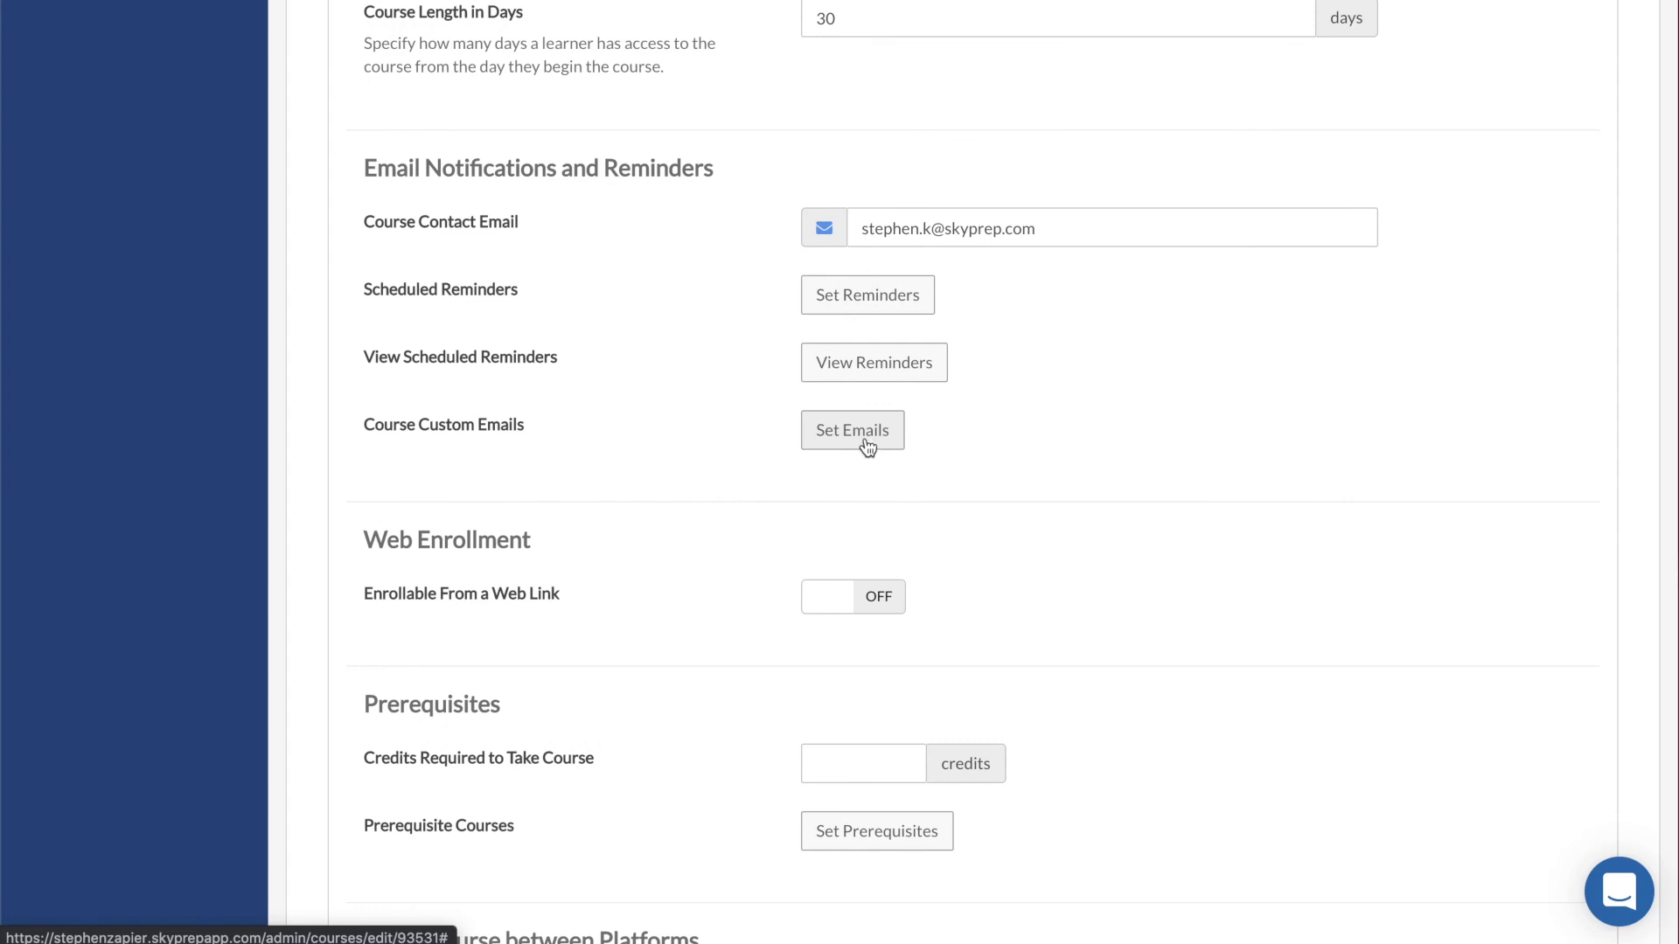
click(878, 444)
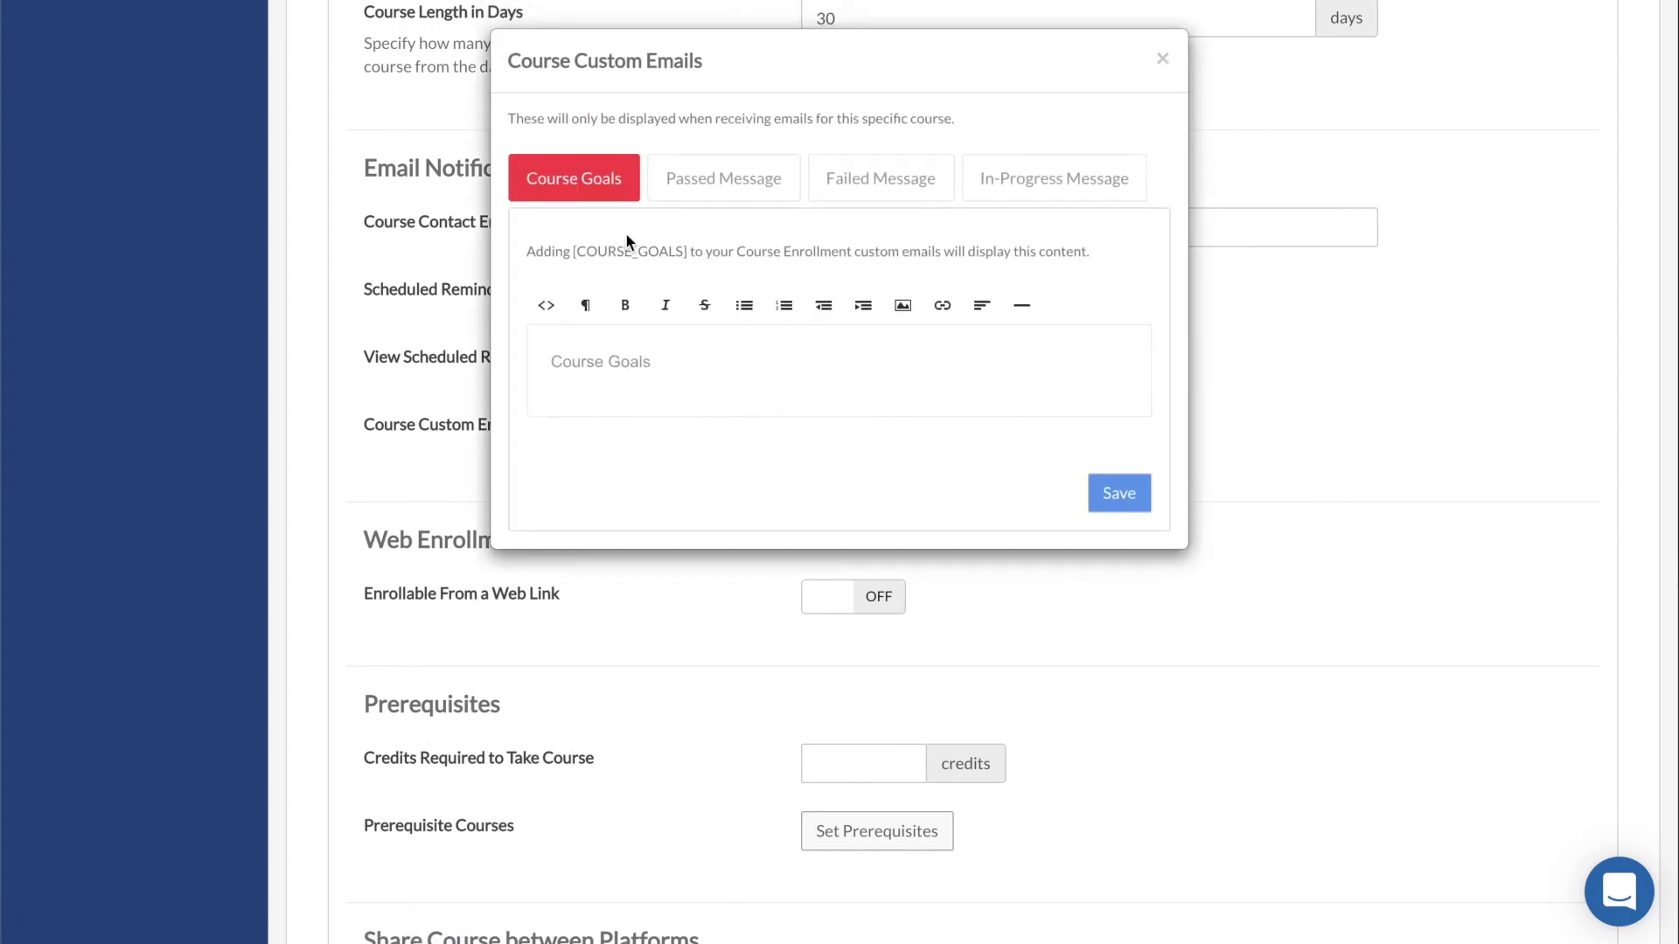
drag(572, 251, 689, 253)
click(1162, 58)
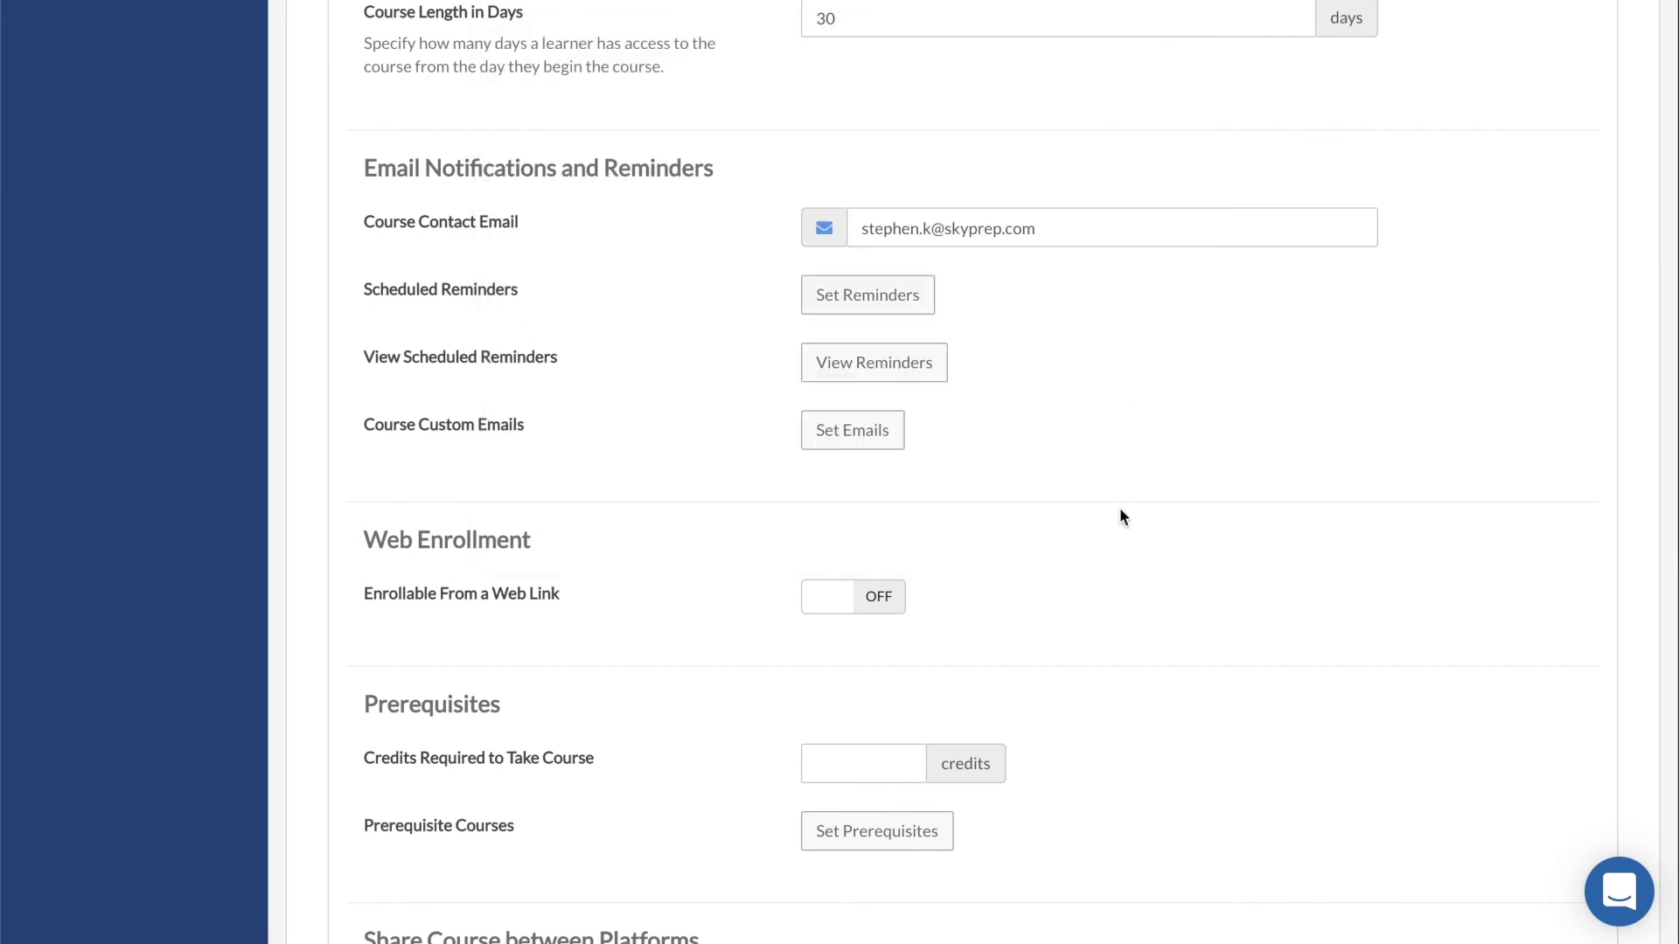
scroll(1121, 515, down, 3)
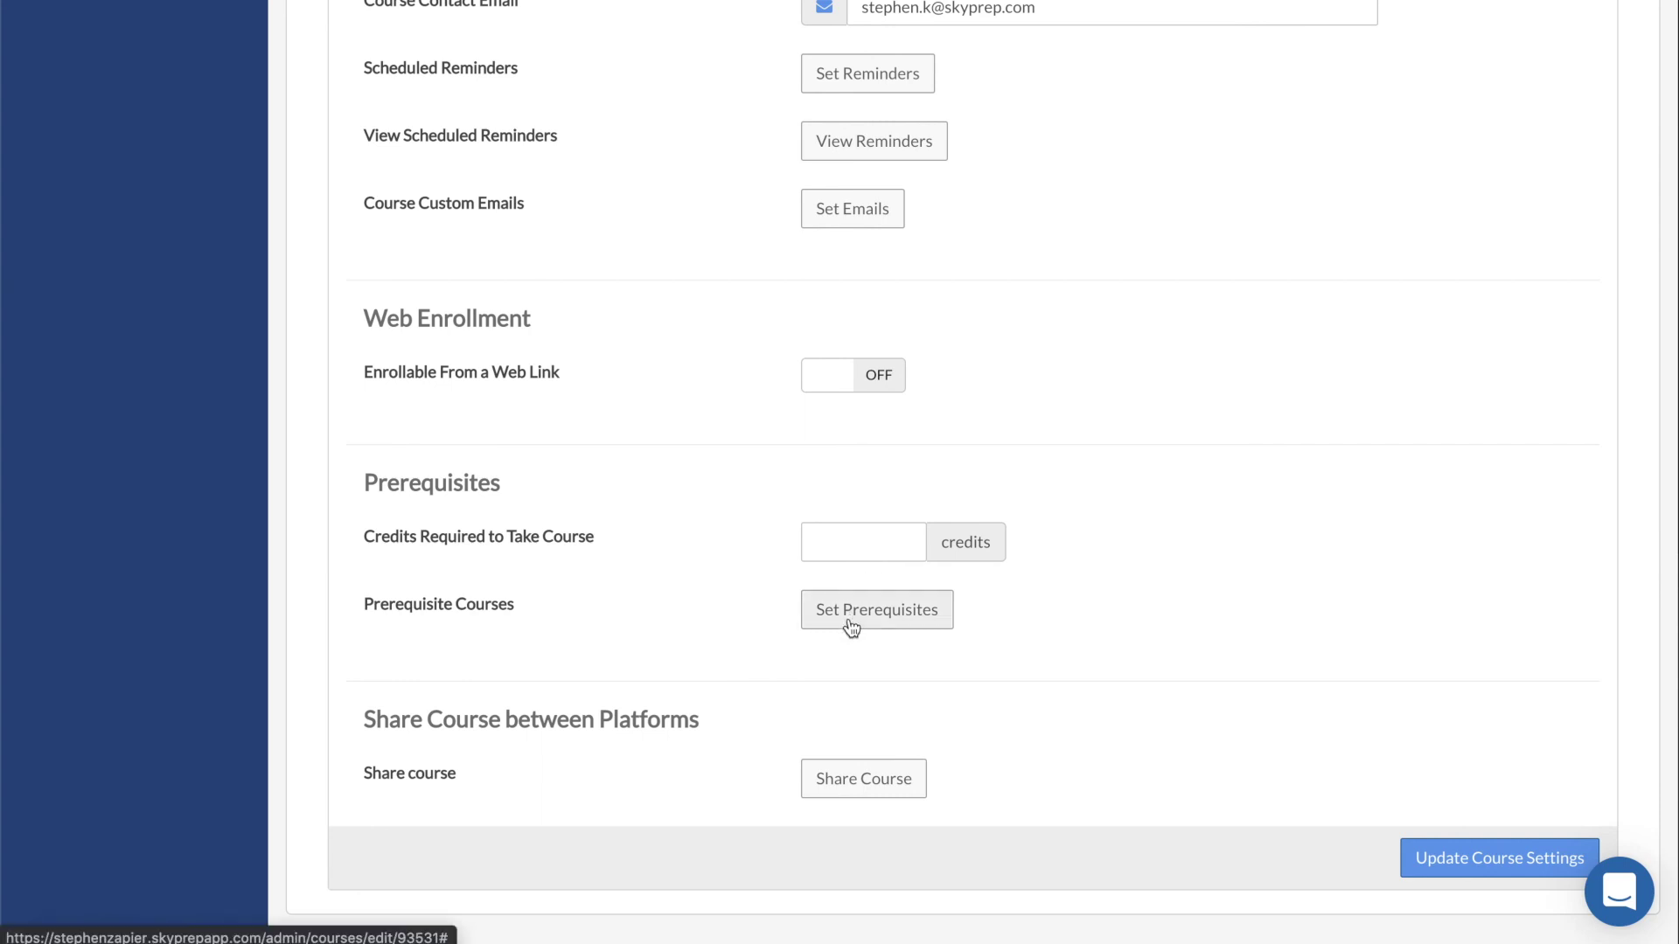
click(854, 787)
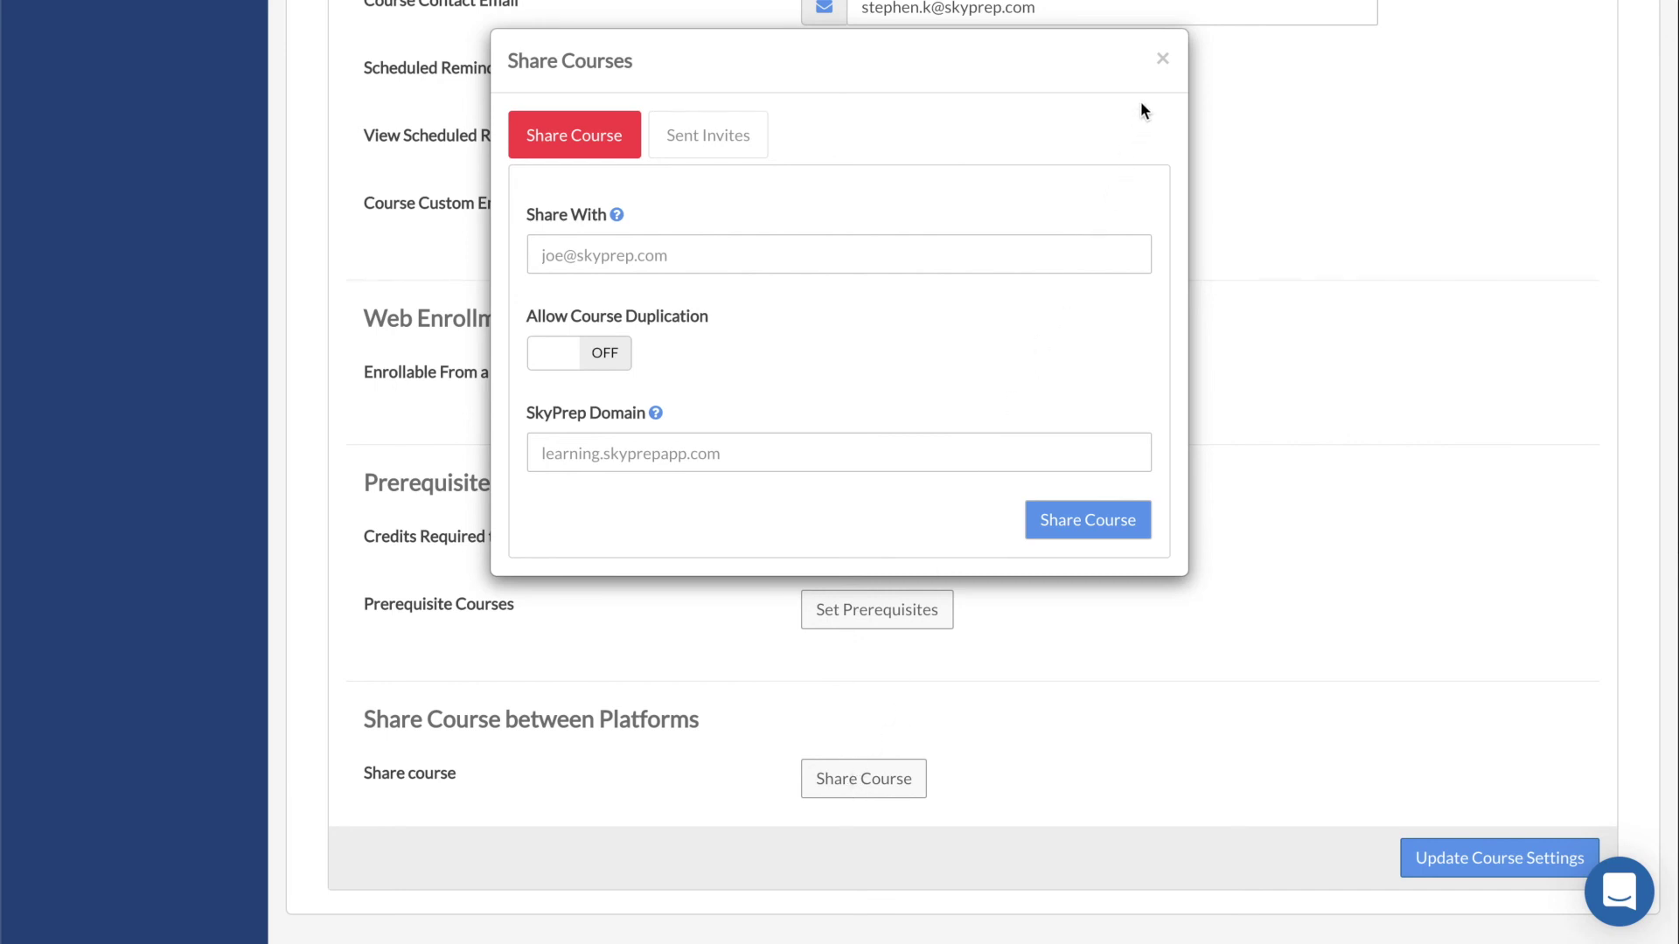
click(1164, 58)
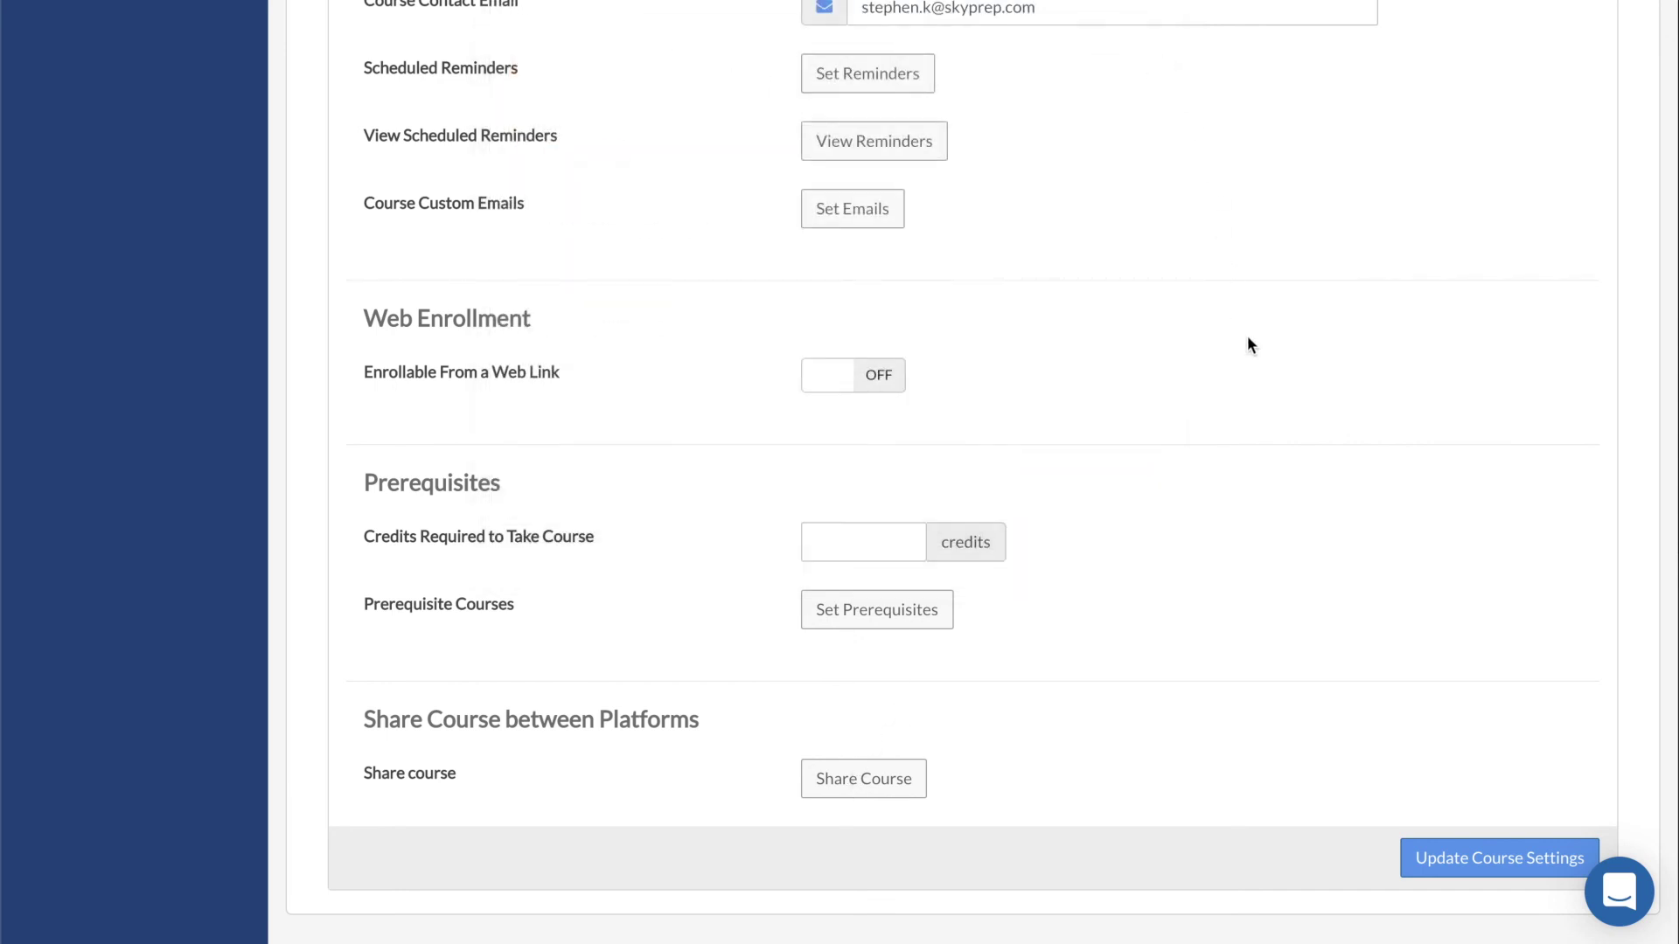